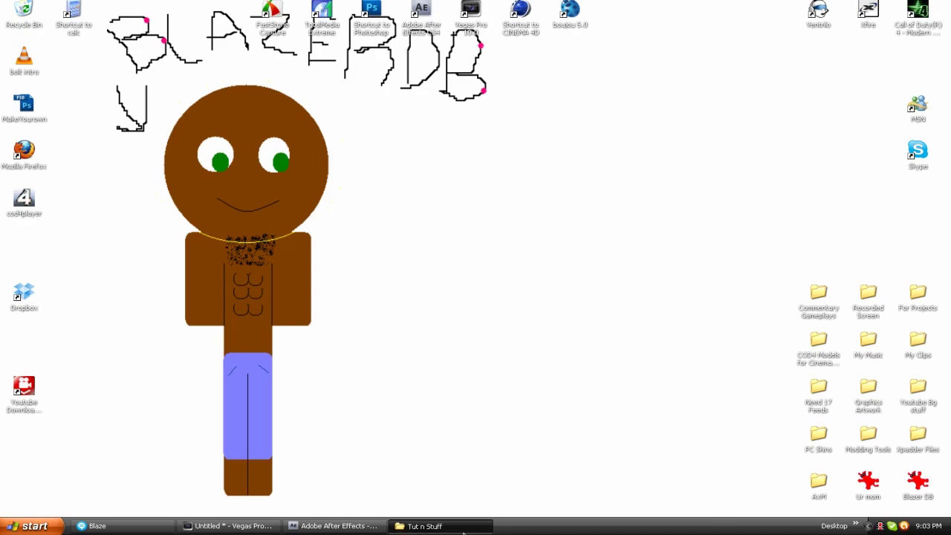
# - Play the Boujou And C4D tutorial Cinematics video from Tut n Stuff and minimize the folder
pyautogui.click(428, 525)
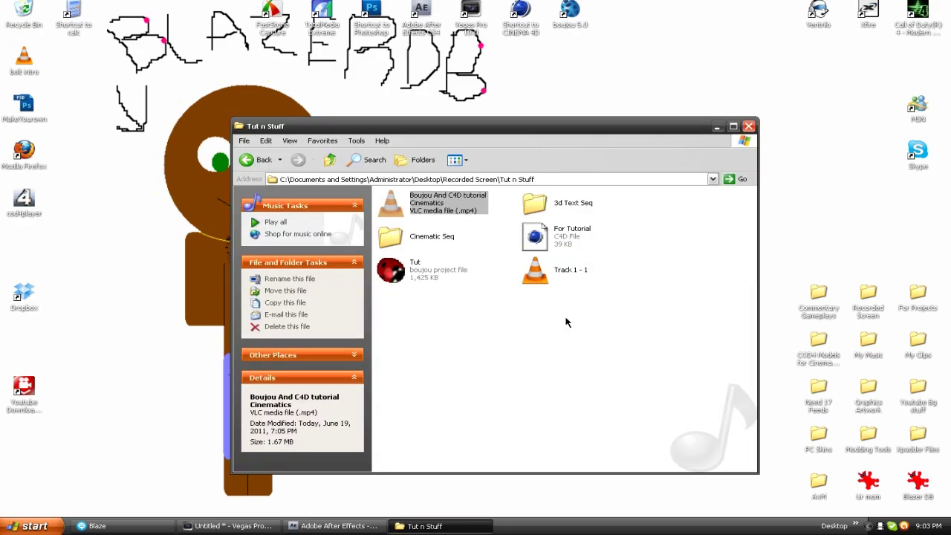
pyautogui.doubleClick(401, 198)
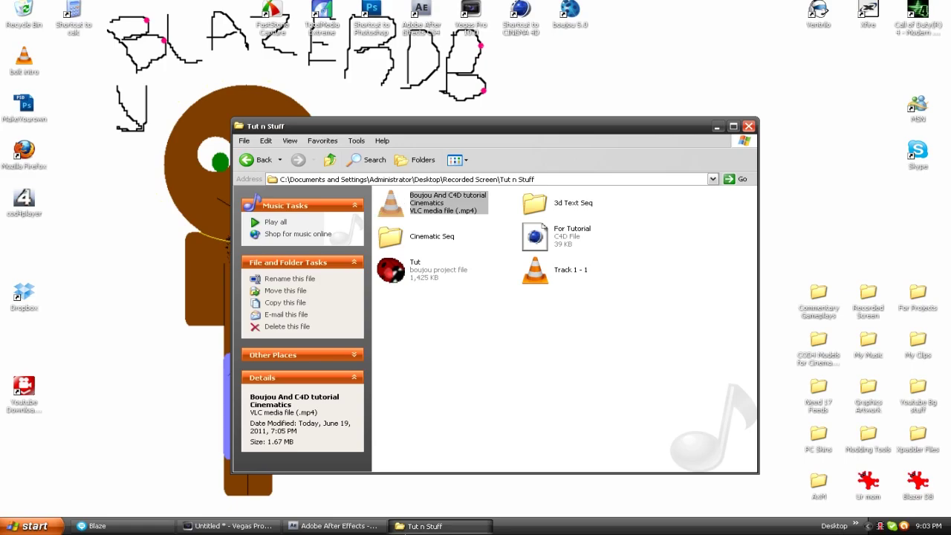
pyautogui.click(418, 526)
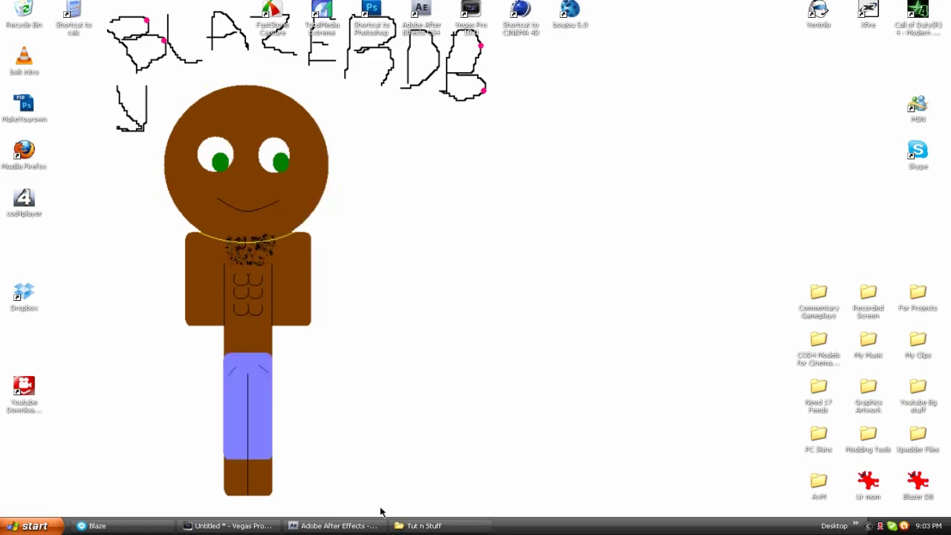
# - Add the Boujou And C4D tutorial Cinematics comp to the render queue, leaving render settings unchanged
pyautogui.click(374, 529)
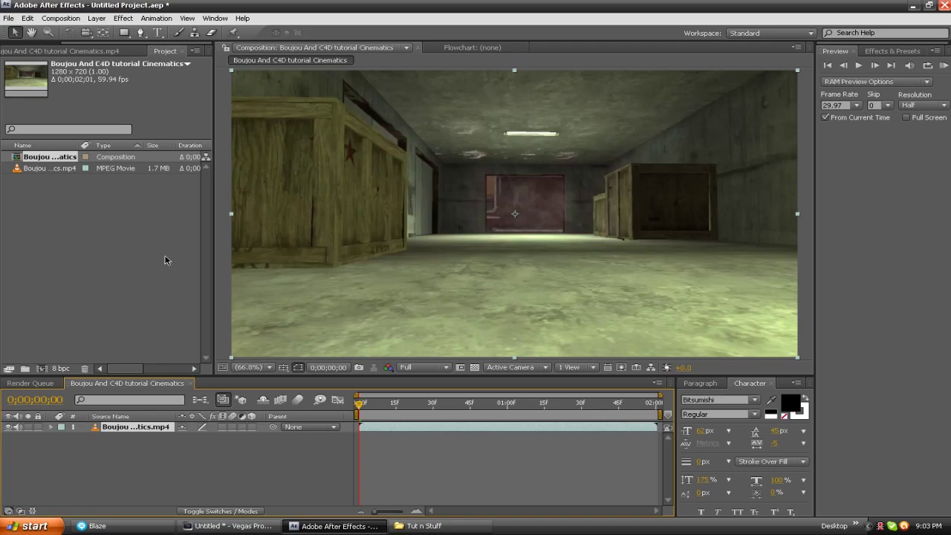
pyautogui.click(61, 18)
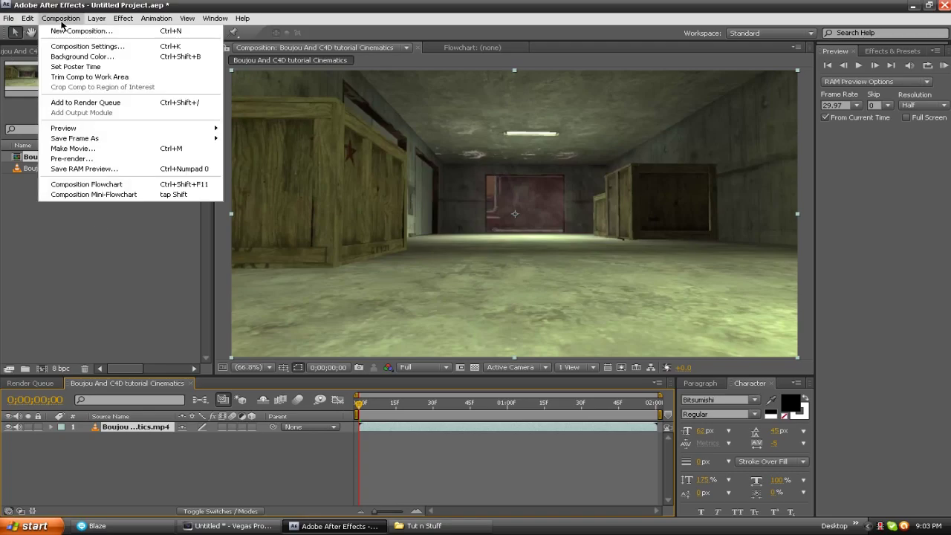
pyautogui.click(86, 102)
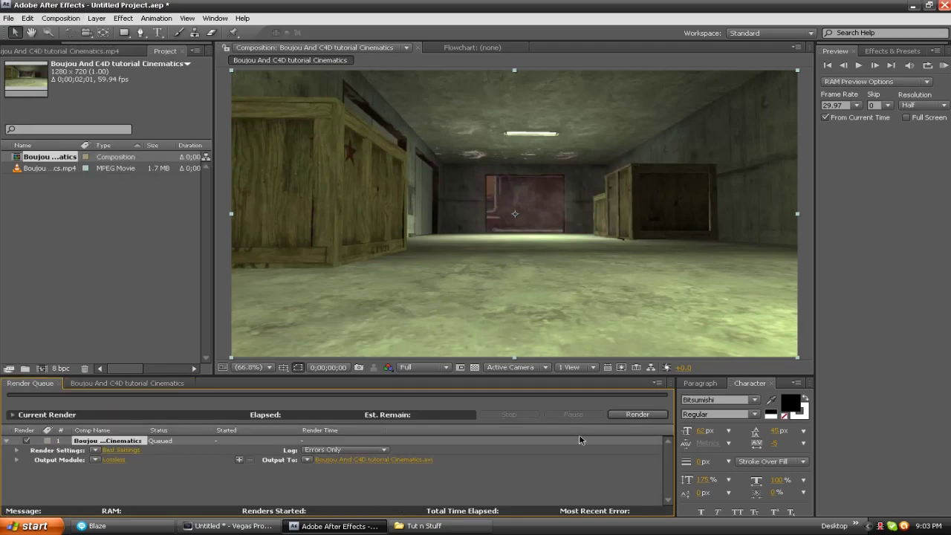
pyautogui.click(117, 451)
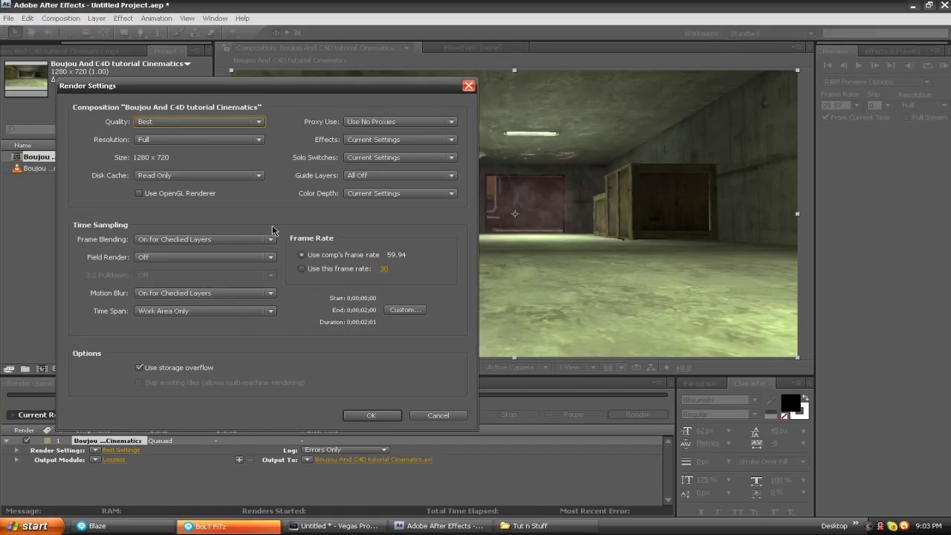
pyautogui.click(437, 415)
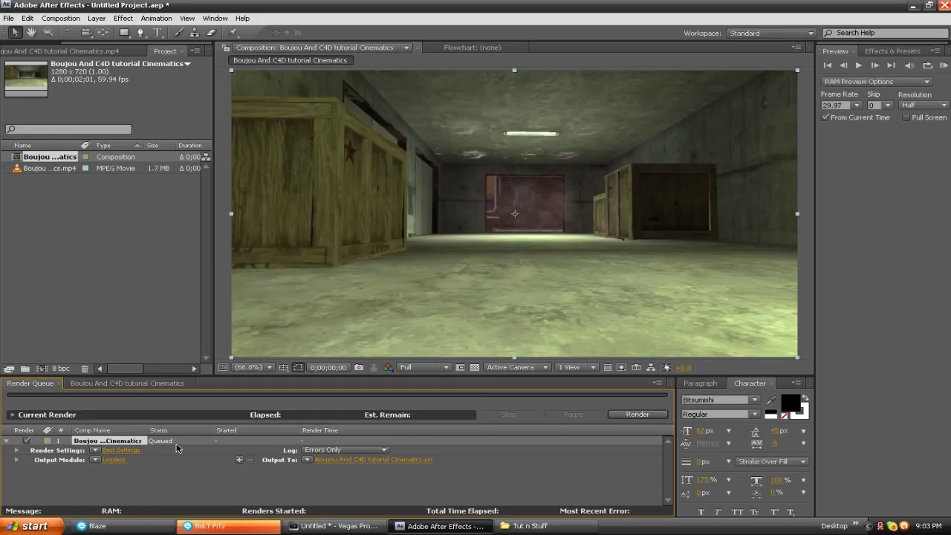
# - Set the output module format to PNG Sequence
pyautogui.click(112, 461)
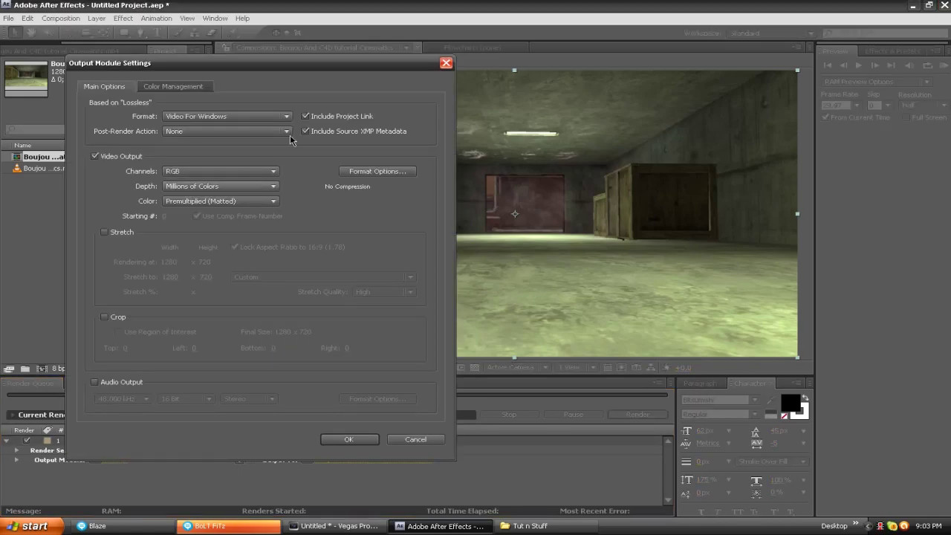
pyautogui.click(245, 119)
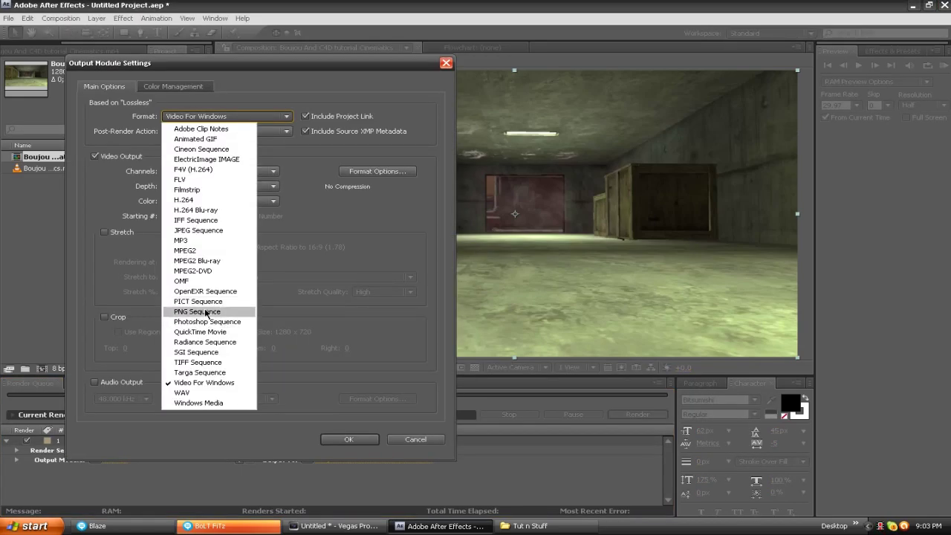
pyautogui.click(208, 312)
pyautogui.click(348, 439)
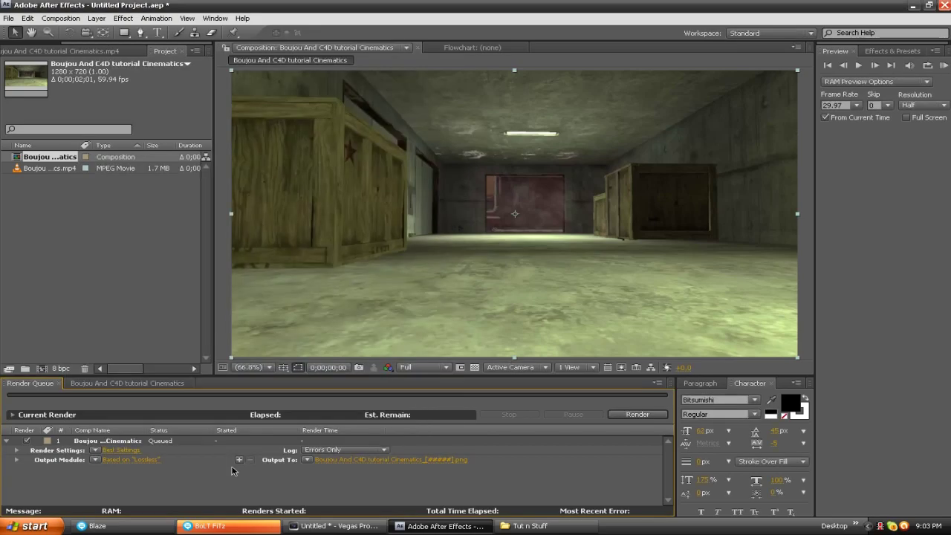
# - Check the output location in Tut n Stuff, cancel, and quit After Effects
pyautogui.click(327, 460)
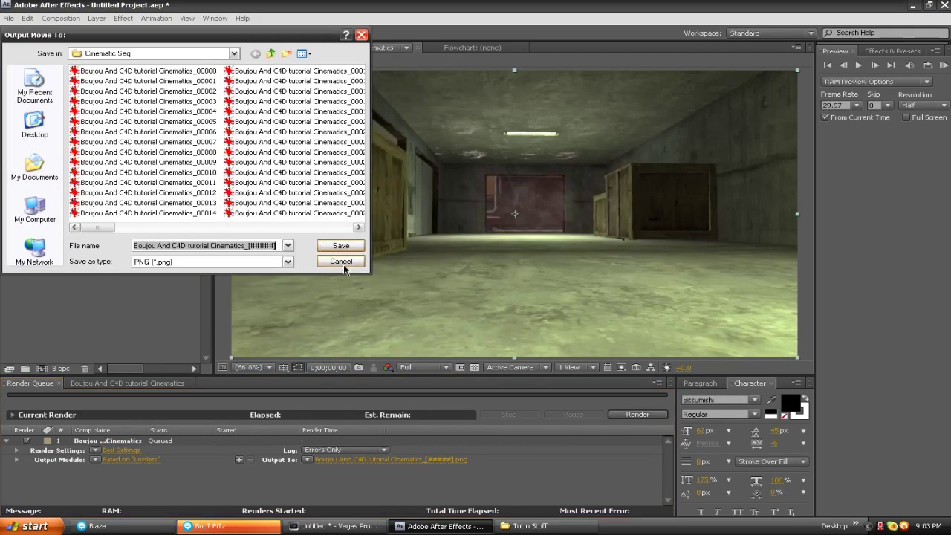
pyautogui.moveTo(98, 227)
pyautogui.mouseDown()
pyautogui.moveTo(261, 235)
pyautogui.moveTo(98, 229)
pyautogui.mouseUp()
pyautogui.click(270, 53)
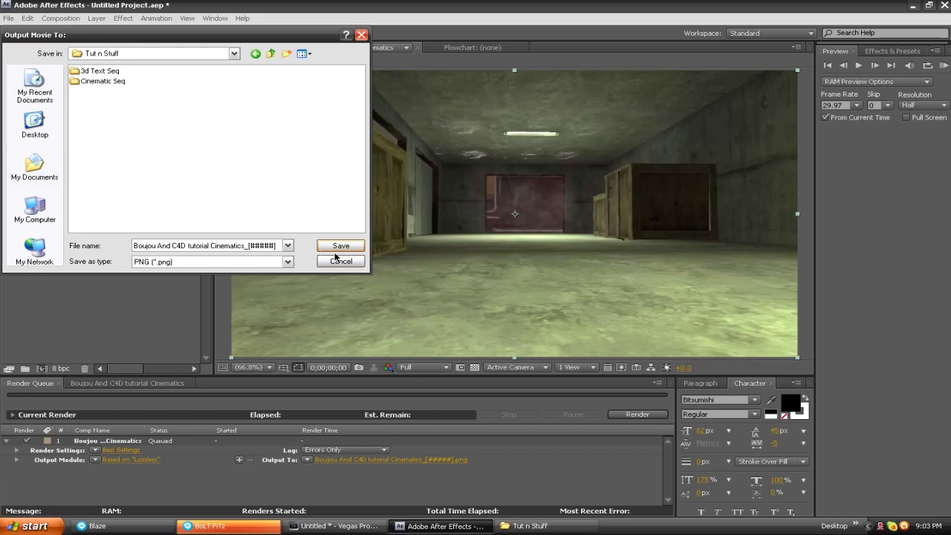
pyautogui.click(336, 262)
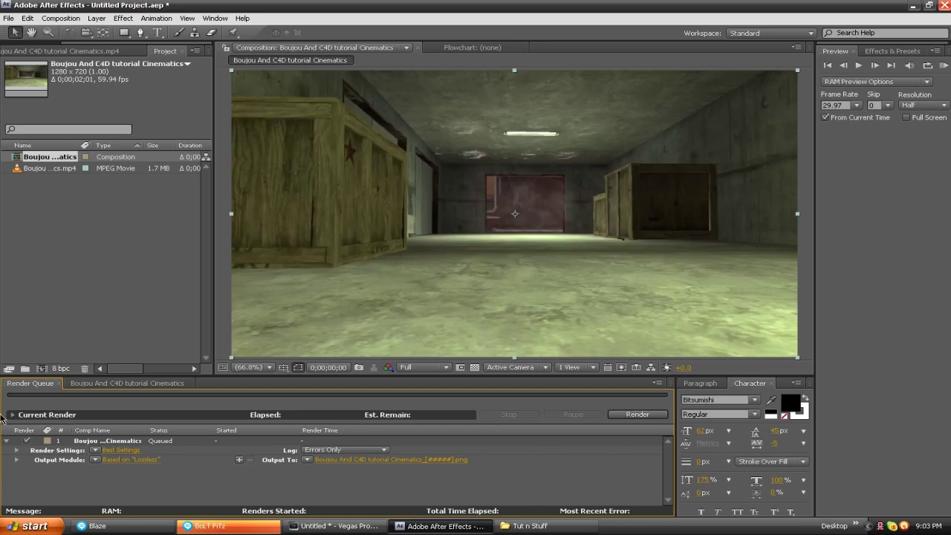
pyautogui.click(942, 5)
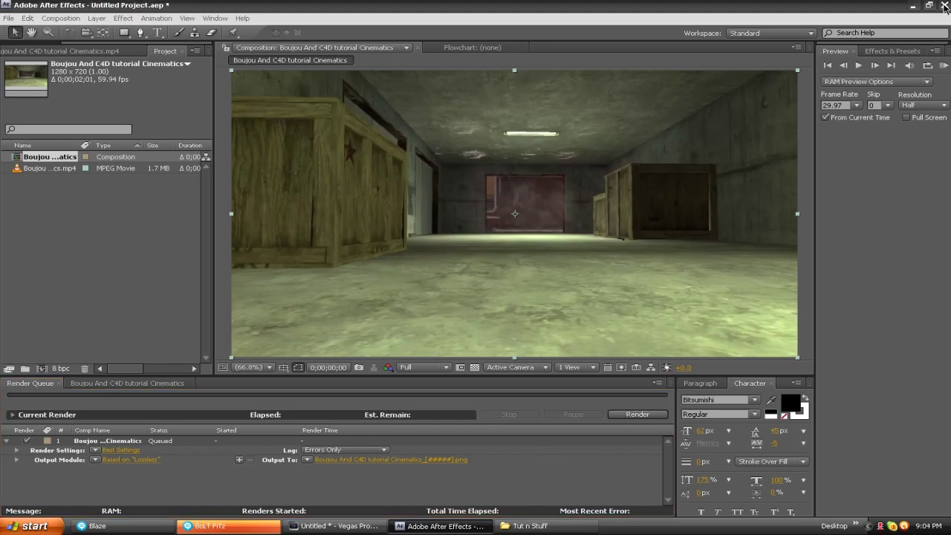
# - Quit After Effects unsaved, launch boujou 5.0, and send 'doing a tut say hi' in Skype
pyautogui.click(489, 282)
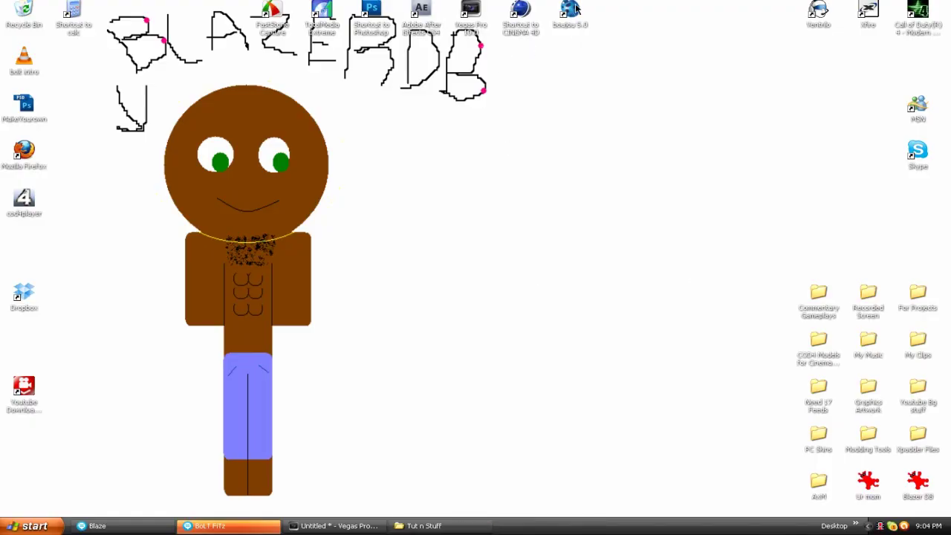
pyautogui.doubleClick(570, 11)
pyautogui.click(249, 527)
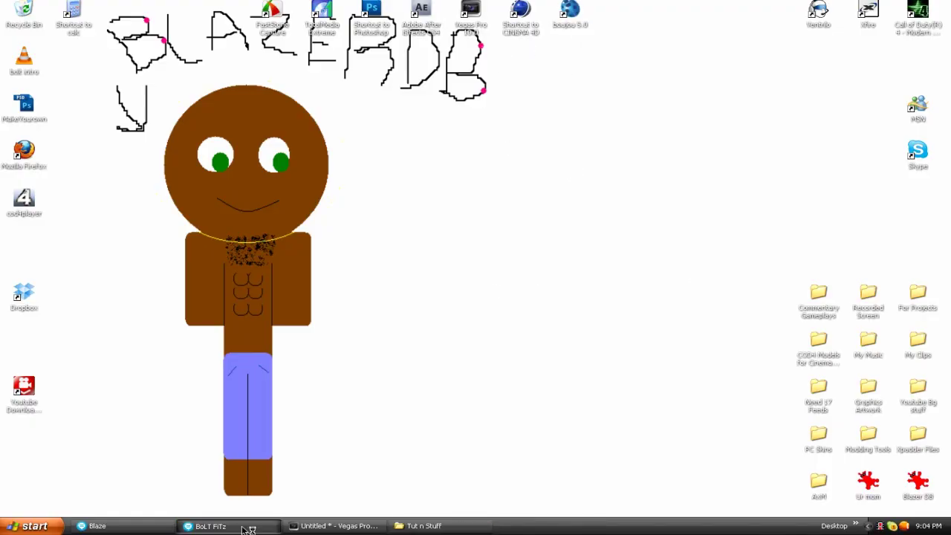
pyautogui.click(249, 527)
pyautogui.write('doing a tut')
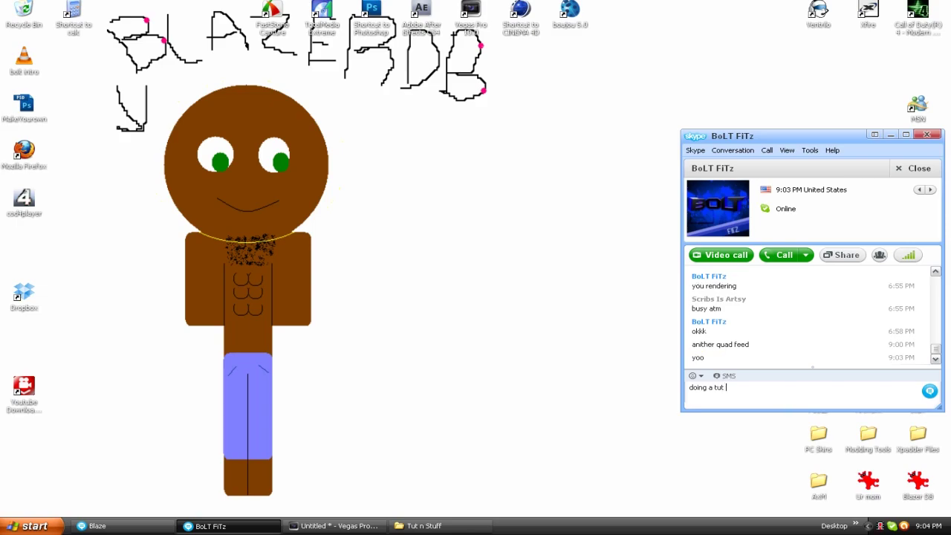
pyautogui.write(' say hi')
pyautogui.press('Return')
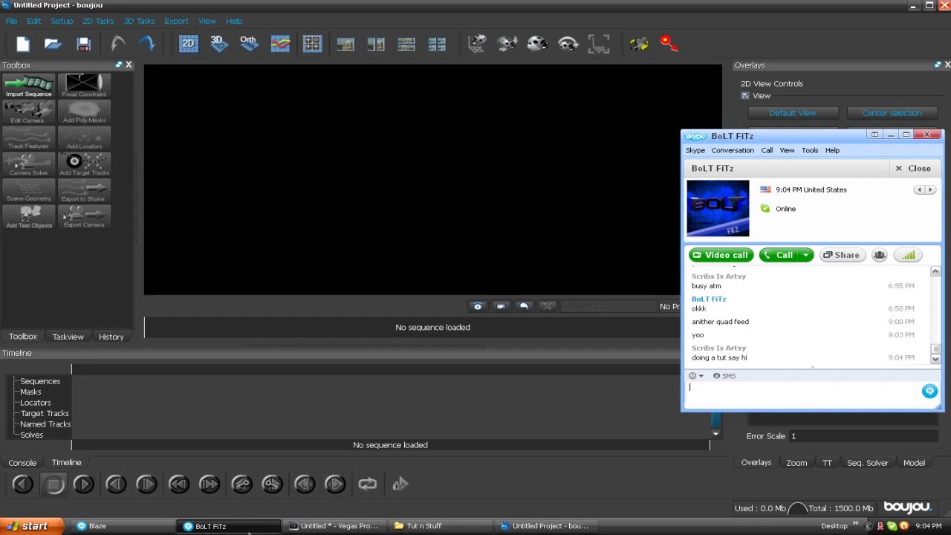
pyautogui.click(391, 292)
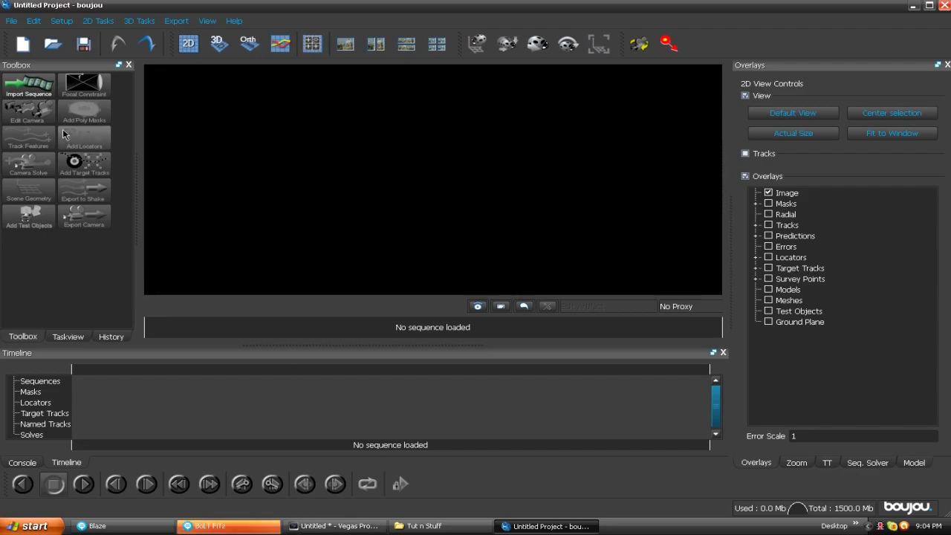
# - Tuck the Skype chat behind boujou and bring up the Import Sequence browser
pyautogui.click(216, 526)
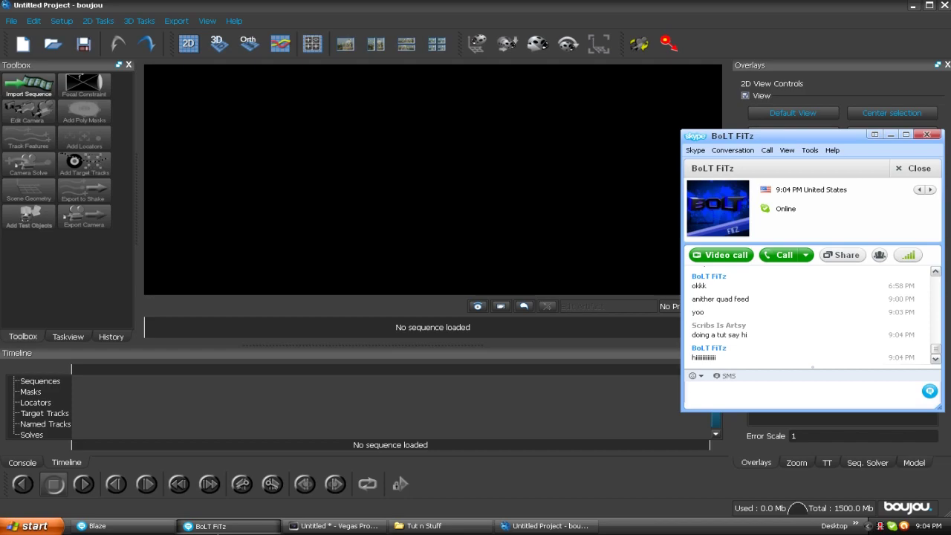
pyautogui.click(409, 4)
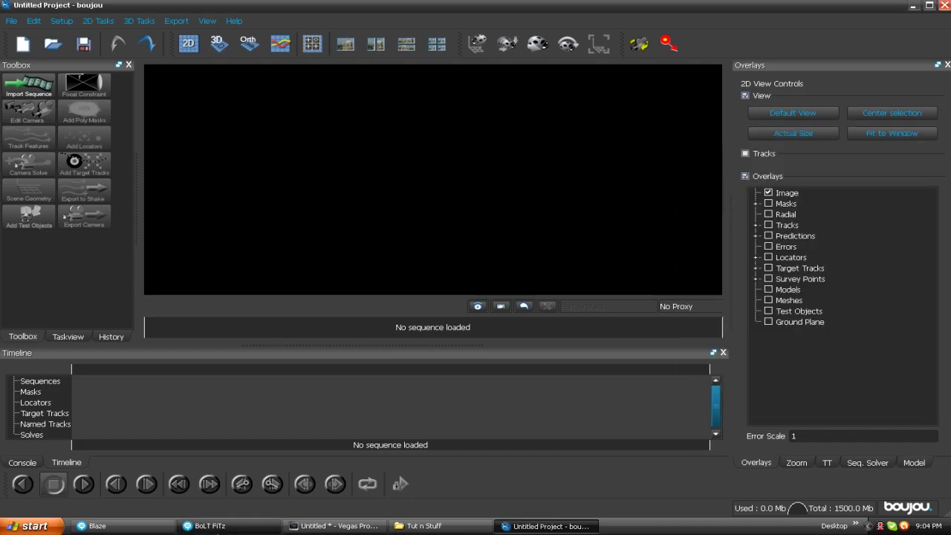
pyautogui.click(48, 89)
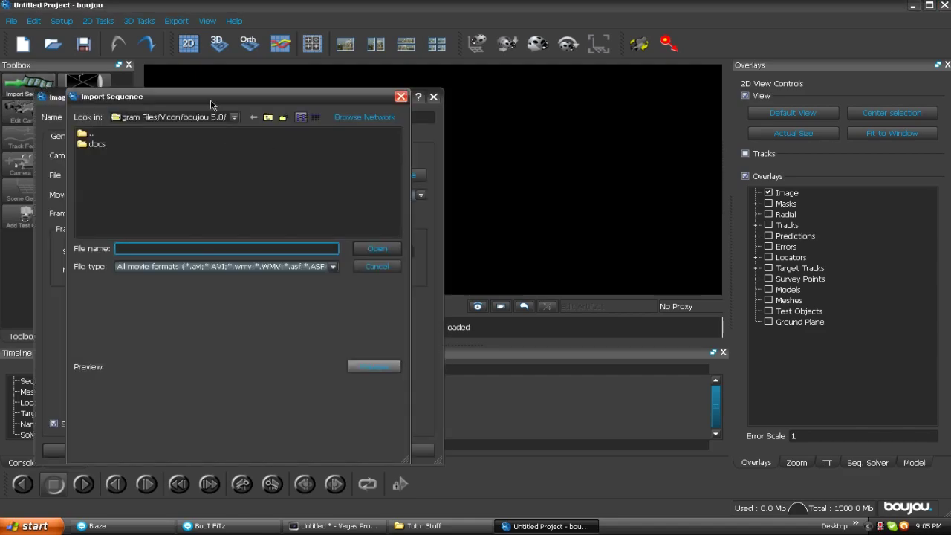
# - Browse to Recorded Screen > Tut n Stuff > Cinematic Seq and open the _00000.png first frame
pyautogui.moveTo(211, 117)
pyautogui.mouseDown()
pyautogui.moveTo(186, 116)
pyautogui.moveTo(200, 117)
pyautogui.mouseUp()
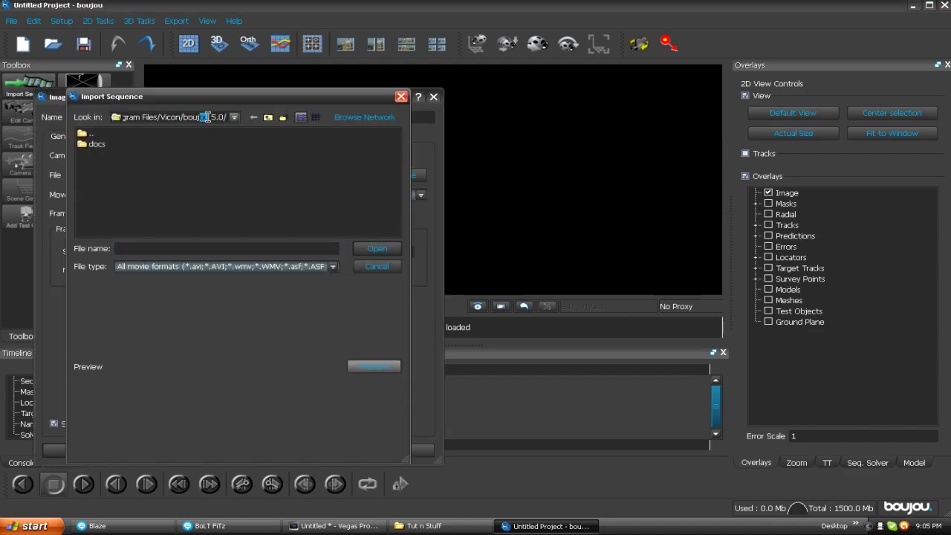
pyautogui.click(345, 118)
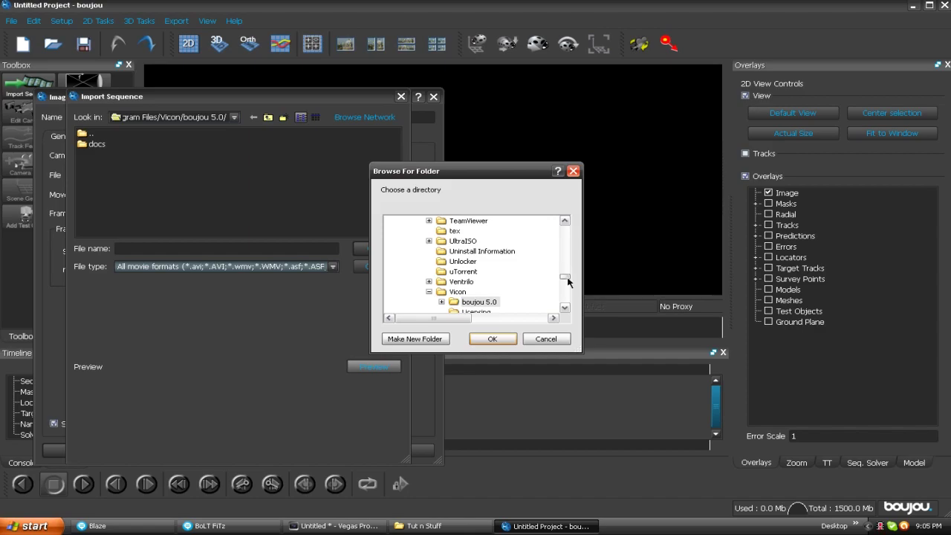
pyautogui.moveTo(568, 280); pyautogui.dragTo(567, 224)
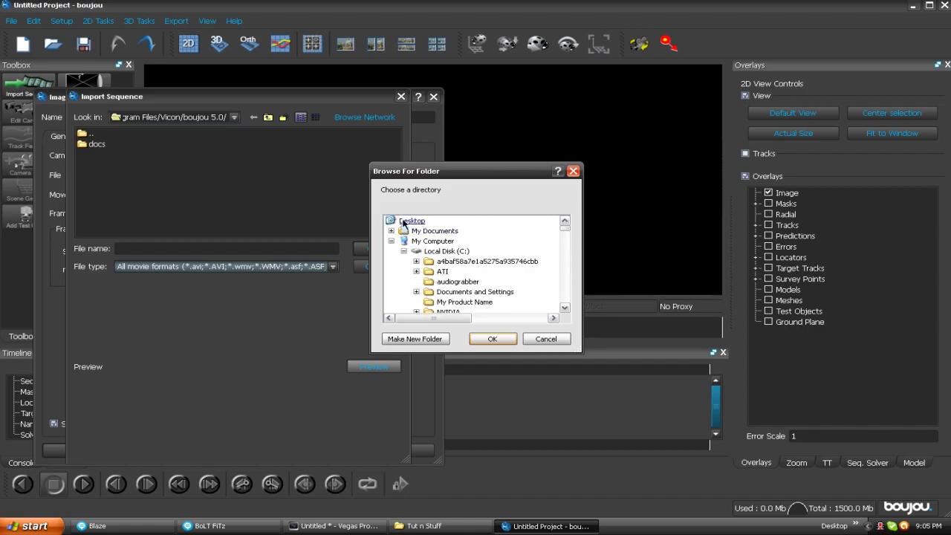
pyautogui.click(391, 241)
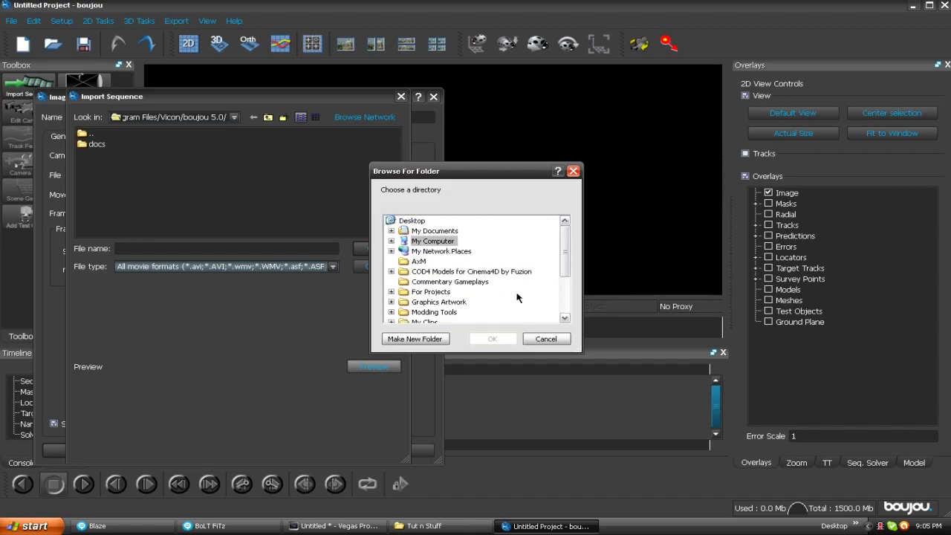
pyautogui.moveTo(562, 257); pyautogui.dragTo(562, 276)
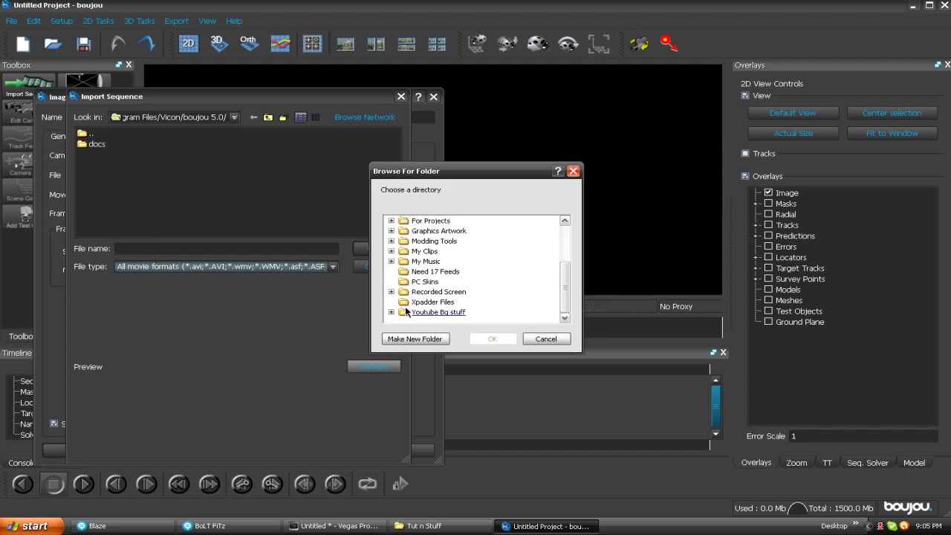
pyautogui.doubleClick(440, 295)
pyautogui.doubleClick(441, 312)
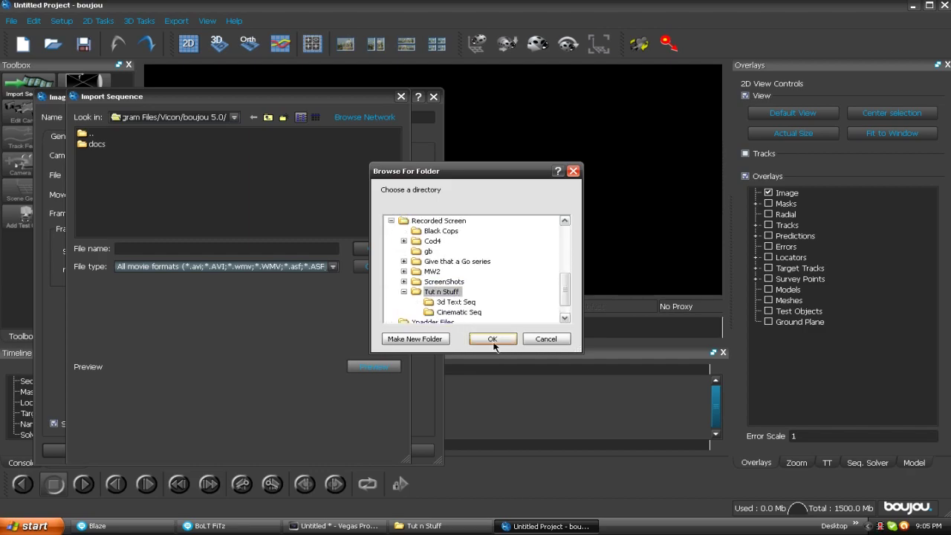
pyautogui.click(465, 313)
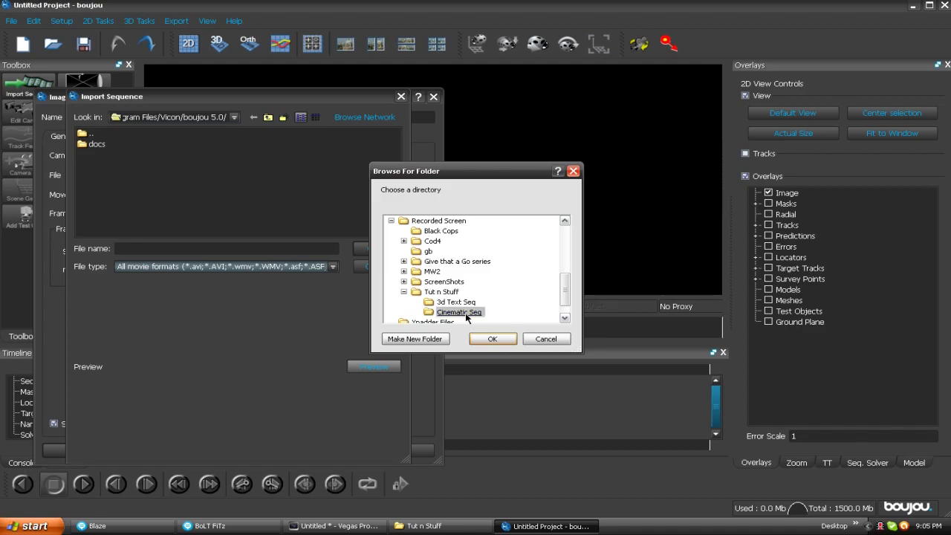
pyautogui.click(487, 340)
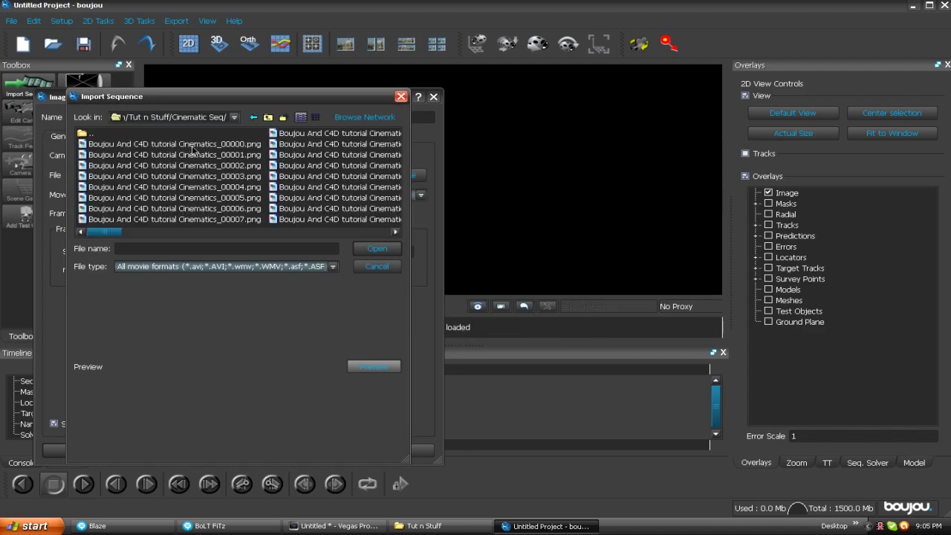
pyautogui.click(192, 146)
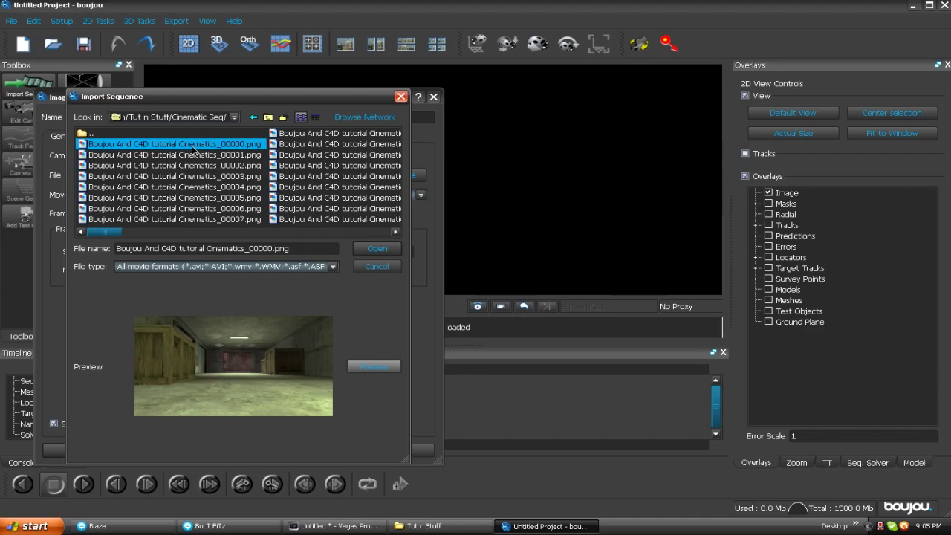
pyautogui.click(379, 252)
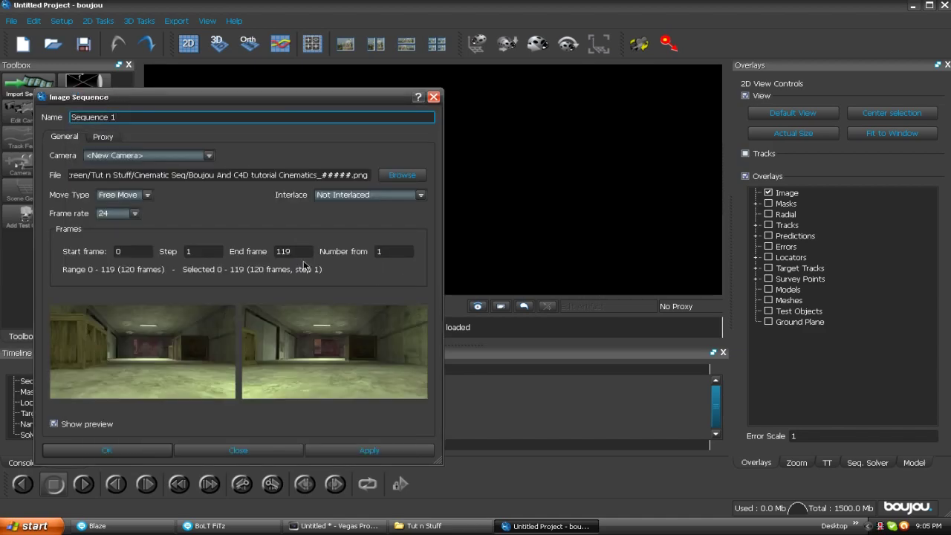
# - Keep Free Move, change the sequence frame rate, then apply and close the Image Sequence dialog
pyautogui.click(148, 194)
pyautogui.click(146, 206)
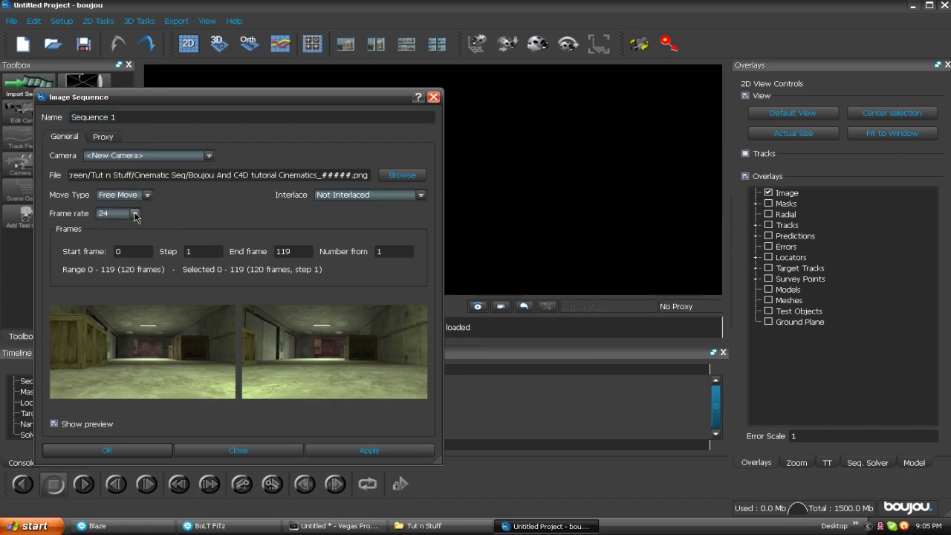
pyautogui.click(135, 214)
pyautogui.click(125, 288)
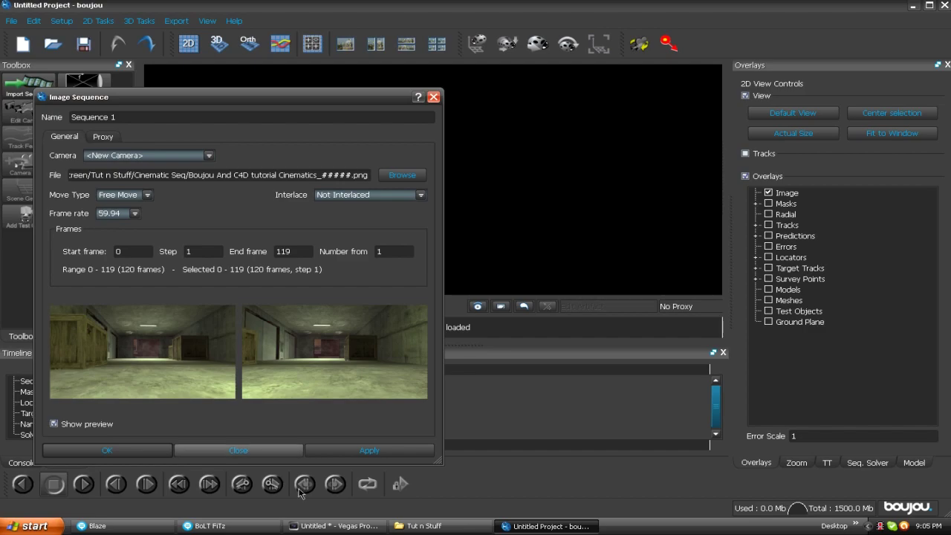
pyautogui.click(353, 452)
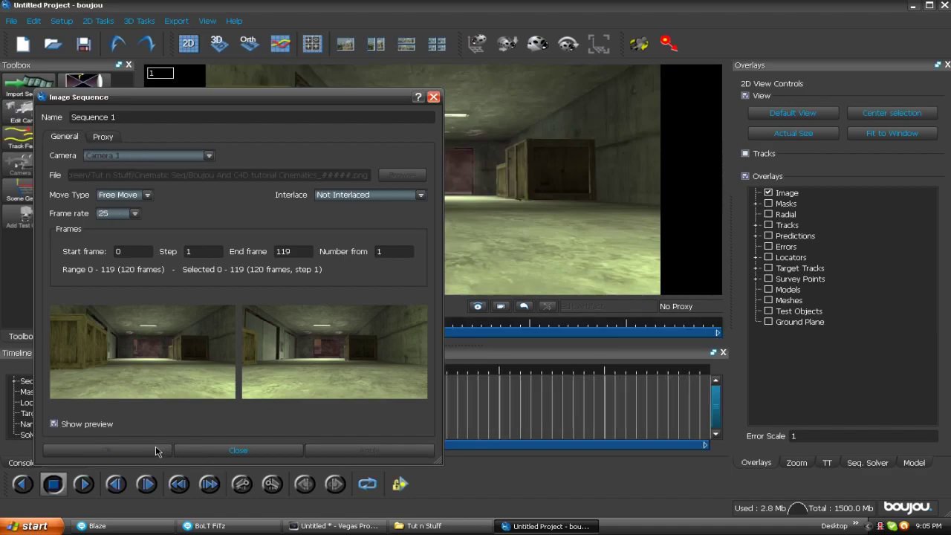
pyautogui.click(202, 452)
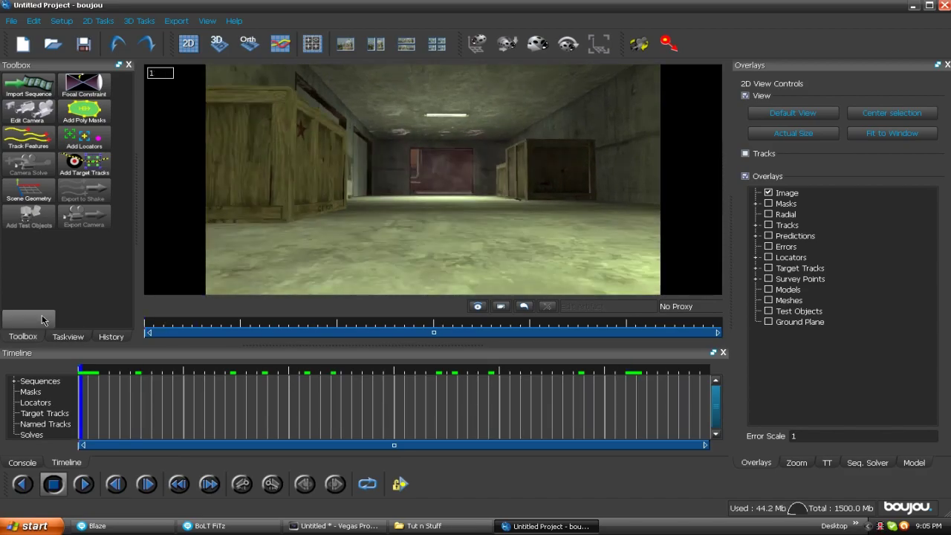
# - Run Track Features over all frames of the corridor footage
pyautogui.click(39, 145)
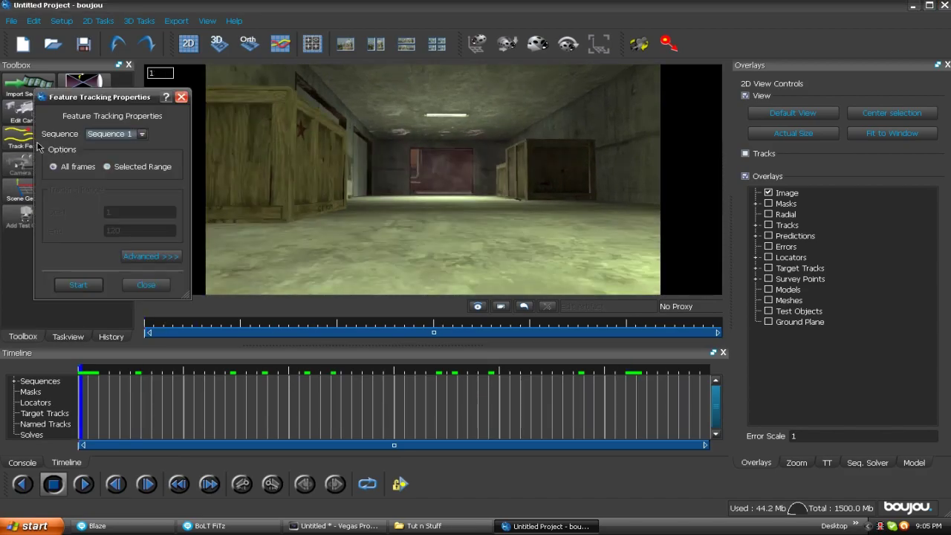
pyautogui.click(78, 285)
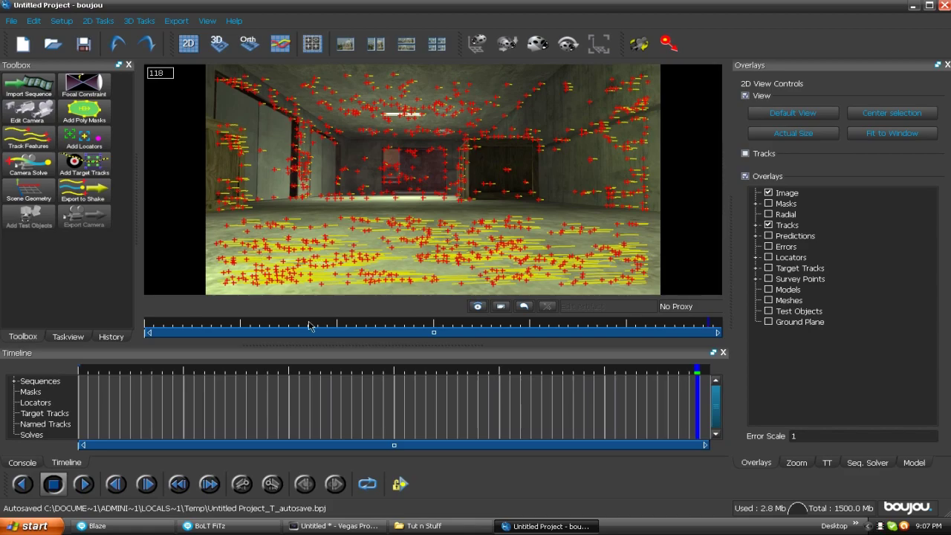
# - Review the feature tracks, then run a Camera Solve over all frames
pyautogui.click(158, 325)
pyautogui.moveTo(159, 327); pyautogui.dragTo(117, 325)
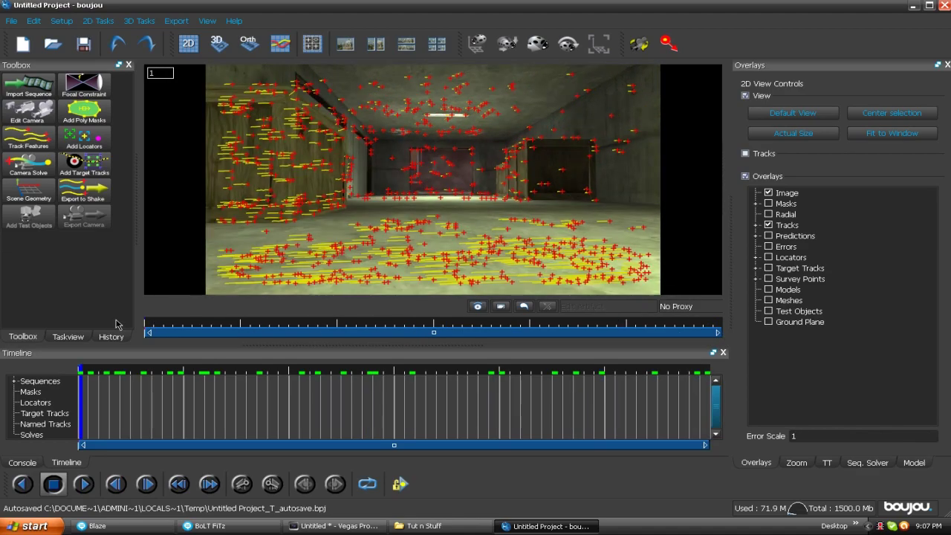
pyautogui.click(29, 167)
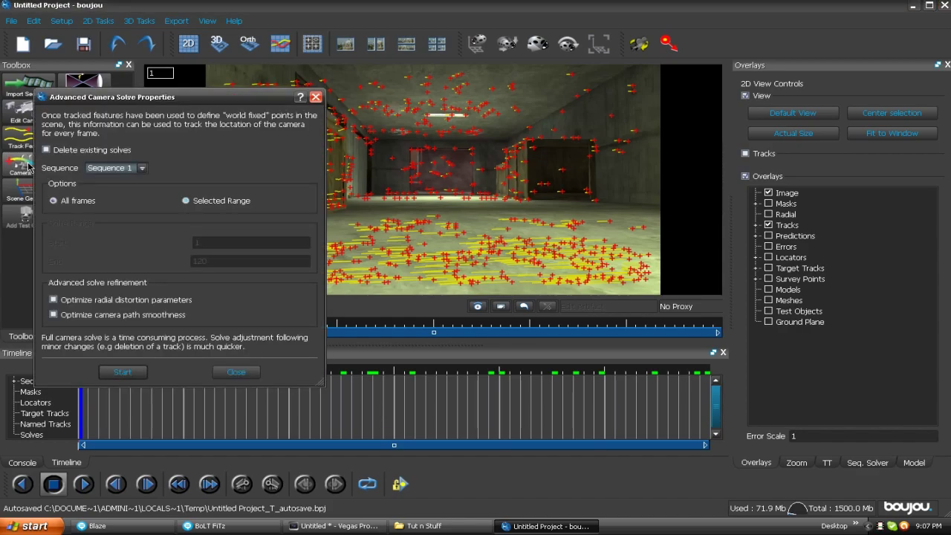
pyautogui.moveTo(115, 96); pyautogui.dragTo(293, 83)
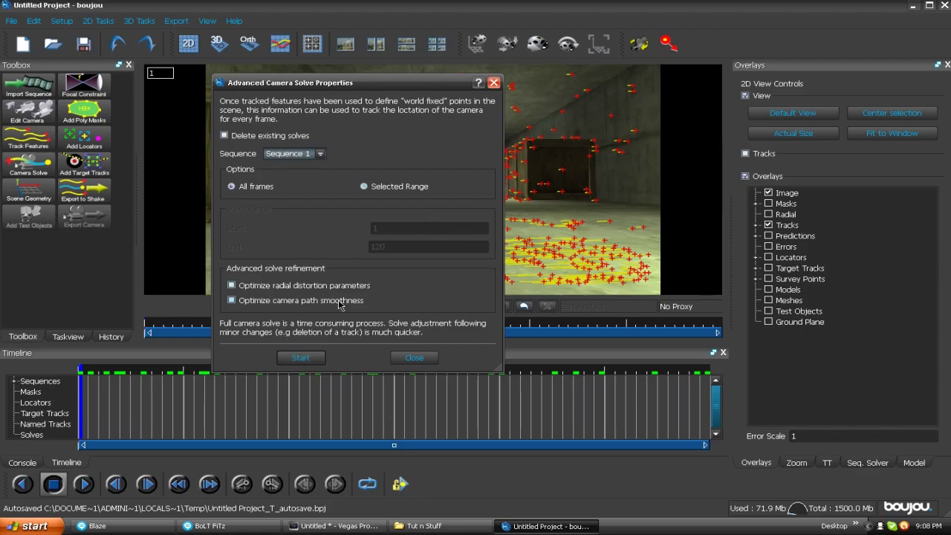
pyautogui.click(297, 358)
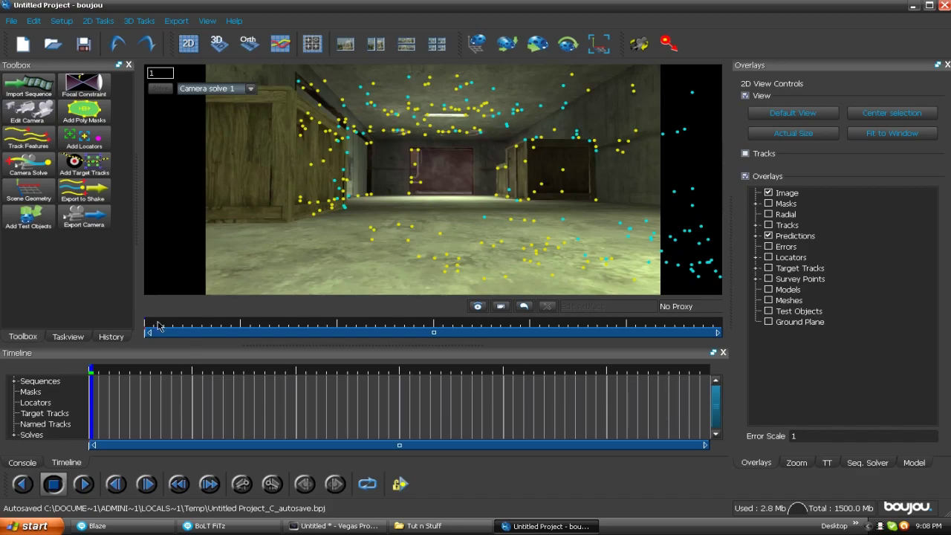
# - Scrub the solved footage to review predicted points, then bring up track point 423's options
pyautogui.moveTo(161, 324); pyautogui.dragTo(317, 330)
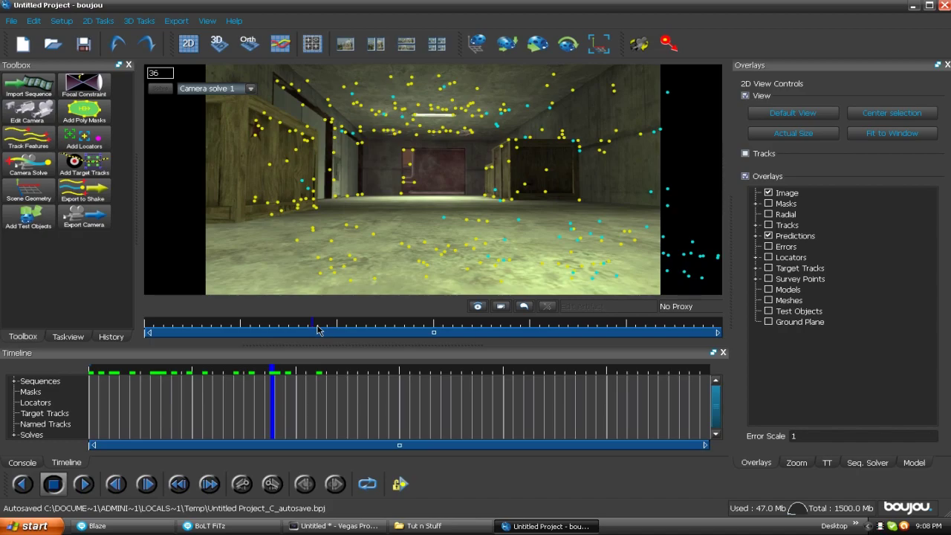
pyautogui.moveTo(317, 330); pyautogui.dragTo(88, 331)
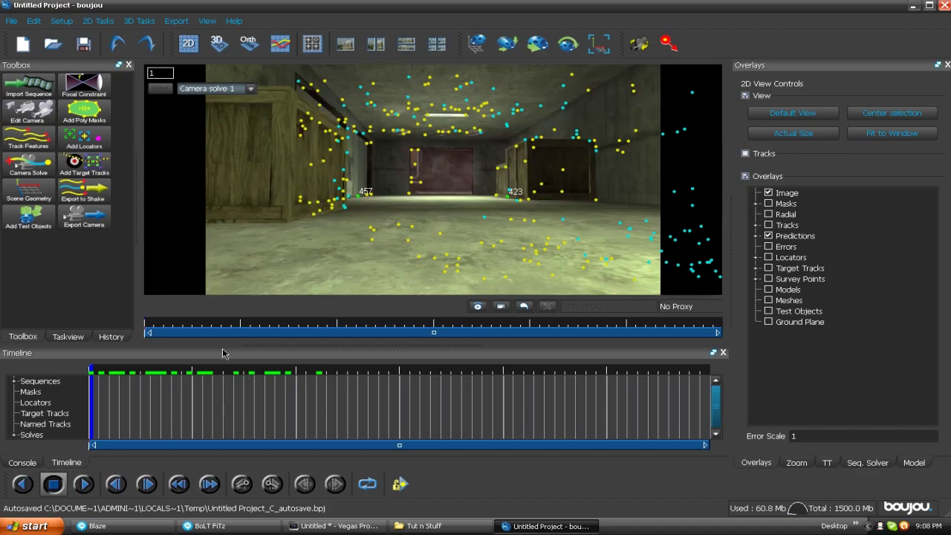
pyautogui.moveTo(150, 328); pyautogui.dragTo(123, 320)
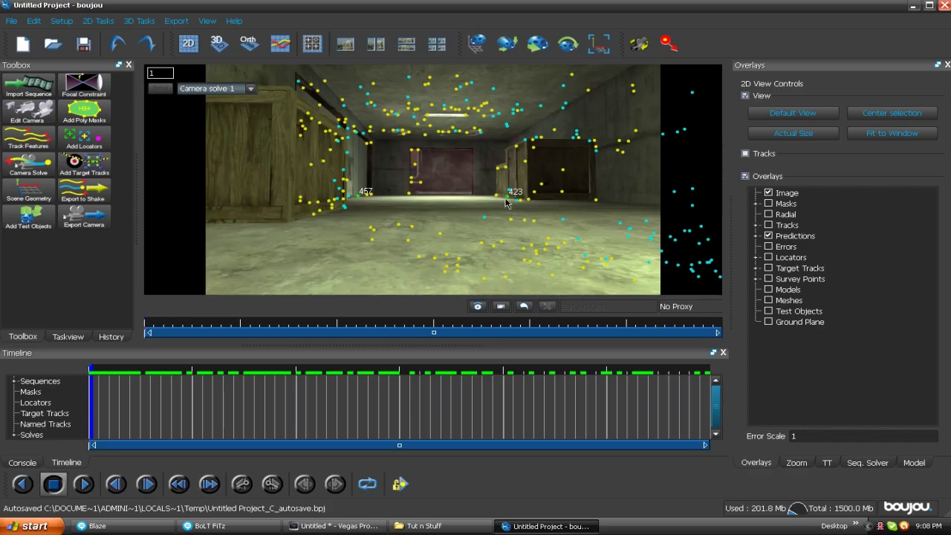
pyautogui.rightClick(512, 200)
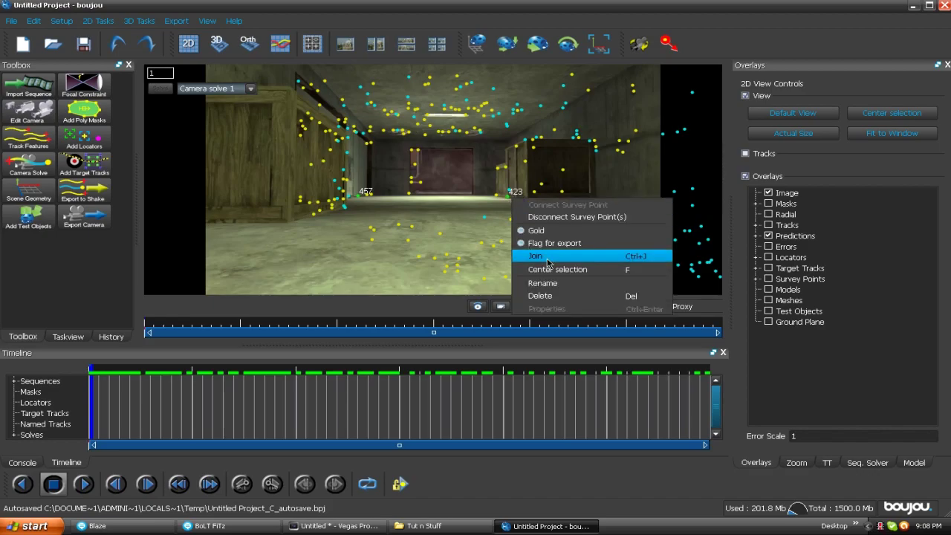
# - Flag track point 423 and set the camera solve export to flagged tracks only
pyautogui.click(553, 242)
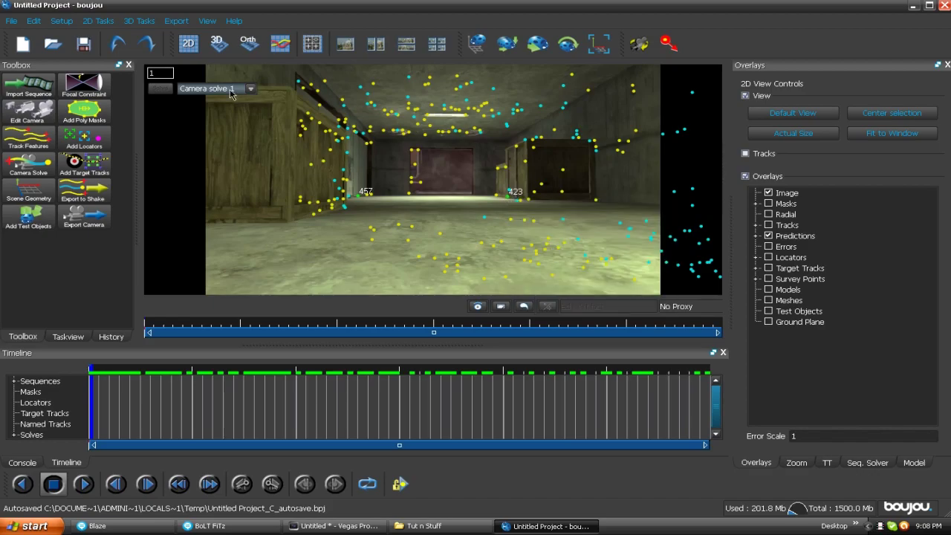
pyautogui.click(177, 21)
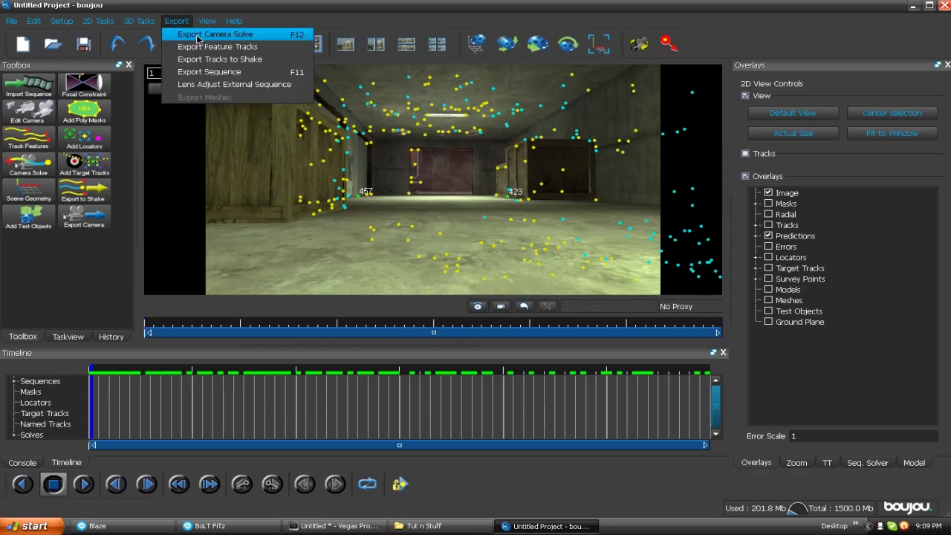
pyautogui.click(199, 35)
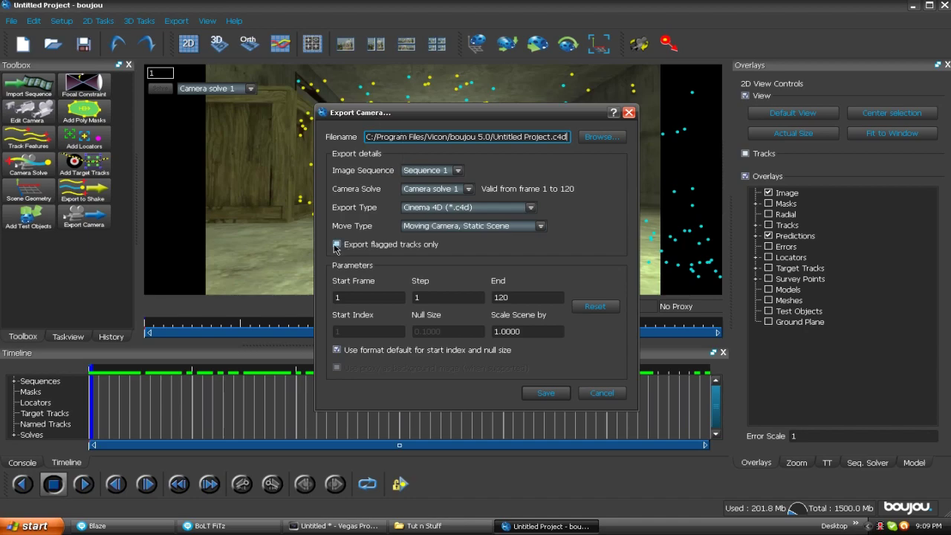
pyautogui.click(336, 245)
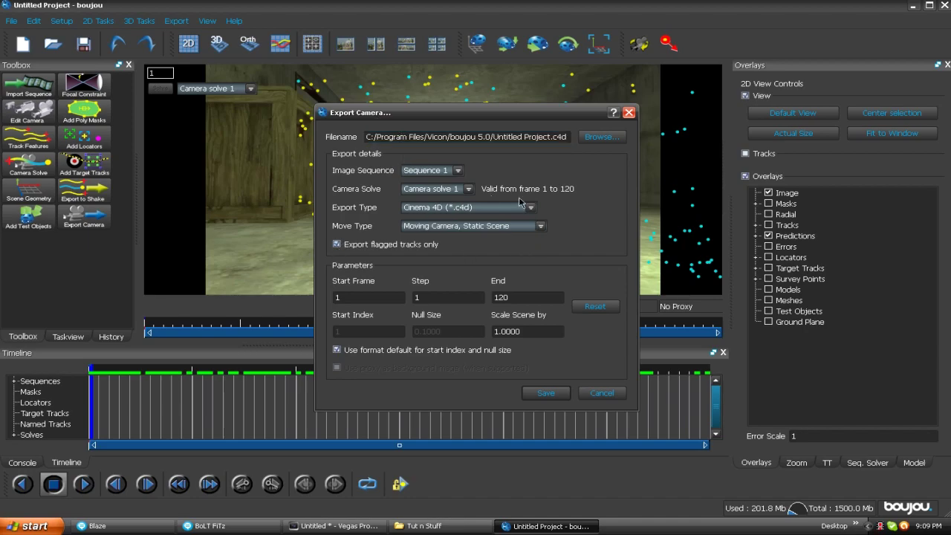
# - Keep Camera solve 1 and set the move type to Panning Camera, Translating Scene
pyautogui.click(466, 192)
pyautogui.click(462, 199)
pyautogui.click(541, 226)
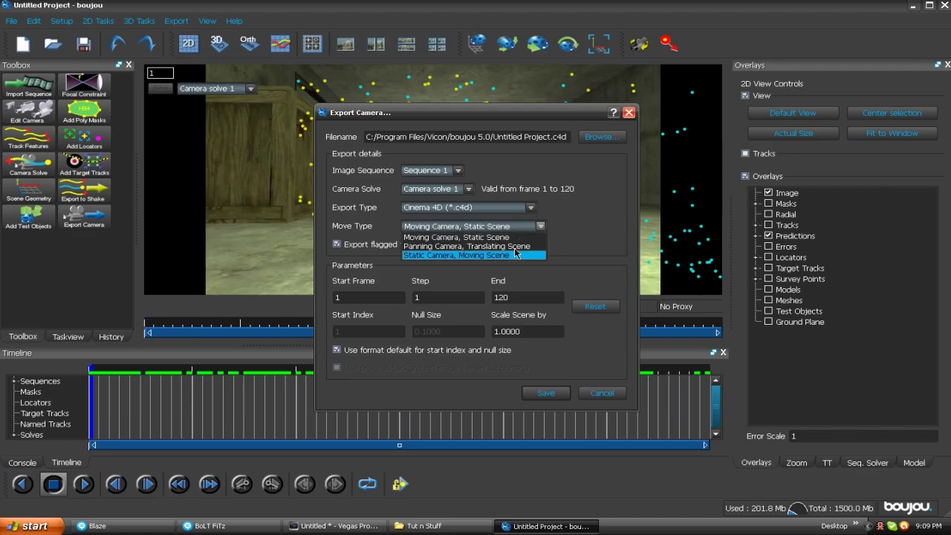
pyautogui.click(515, 248)
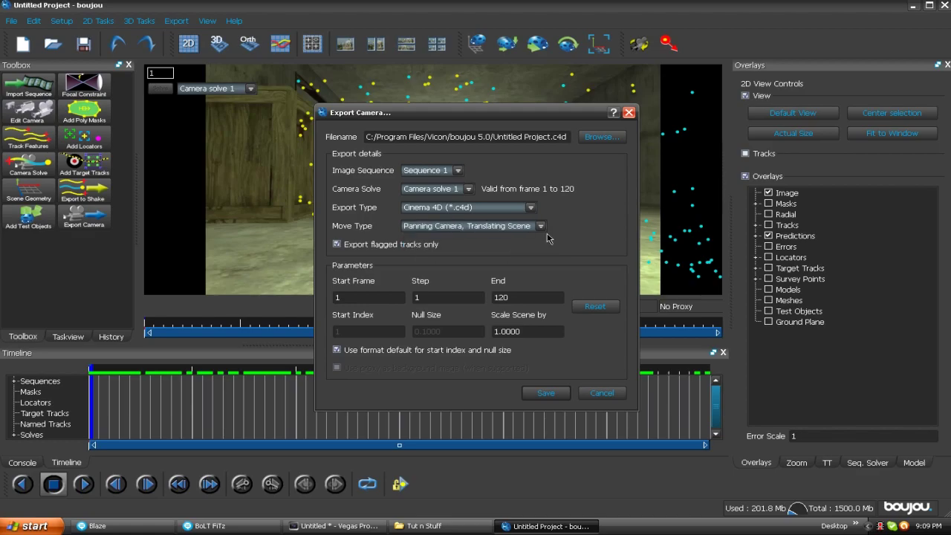
# - Export the camera solve as For Tutorial.c4d in Tut n Stuff, overwriting the old file
pyautogui.click(596, 138)
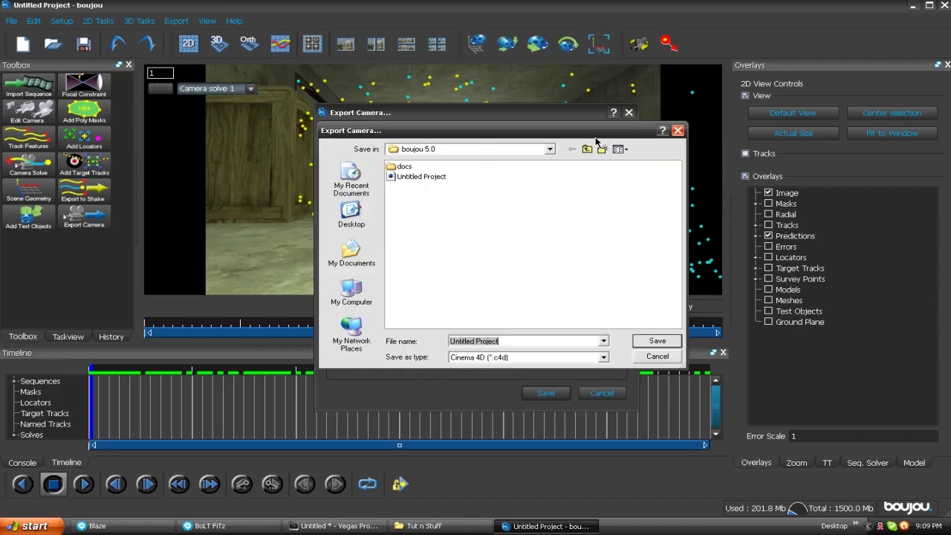
pyautogui.click(367, 221)
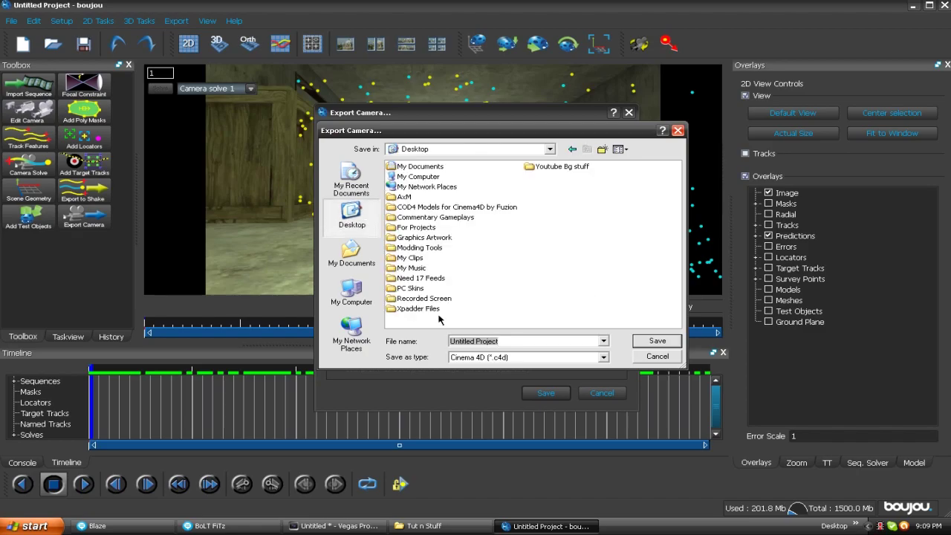
pyautogui.doubleClick(418, 299)
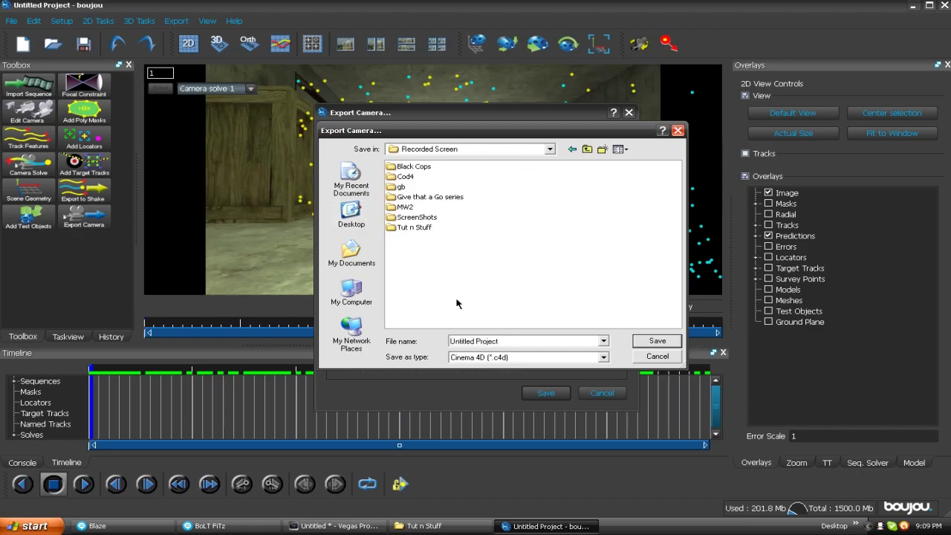
pyautogui.doubleClick(424, 228)
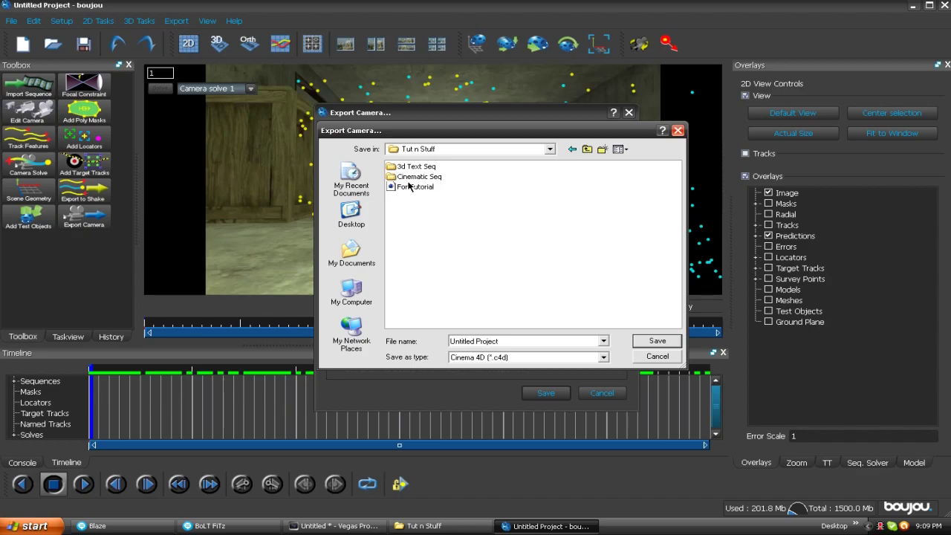
pyautogui.click(412, 187)
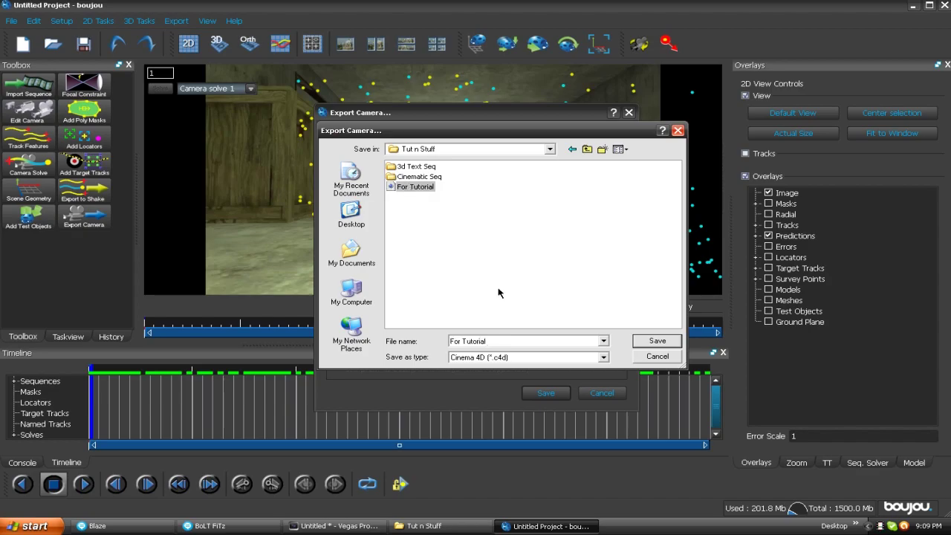
pyautogui.click(657, 340)
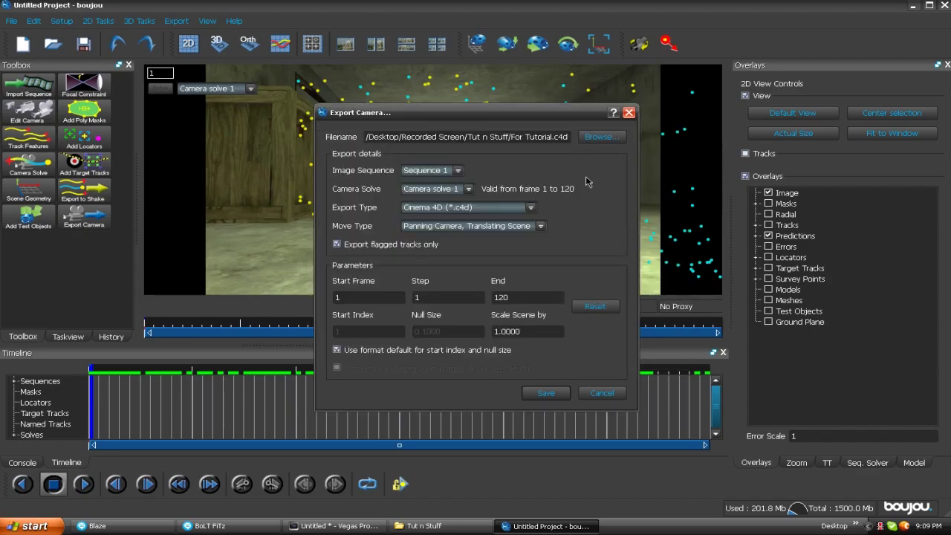
pyautogui.click(554, 393)
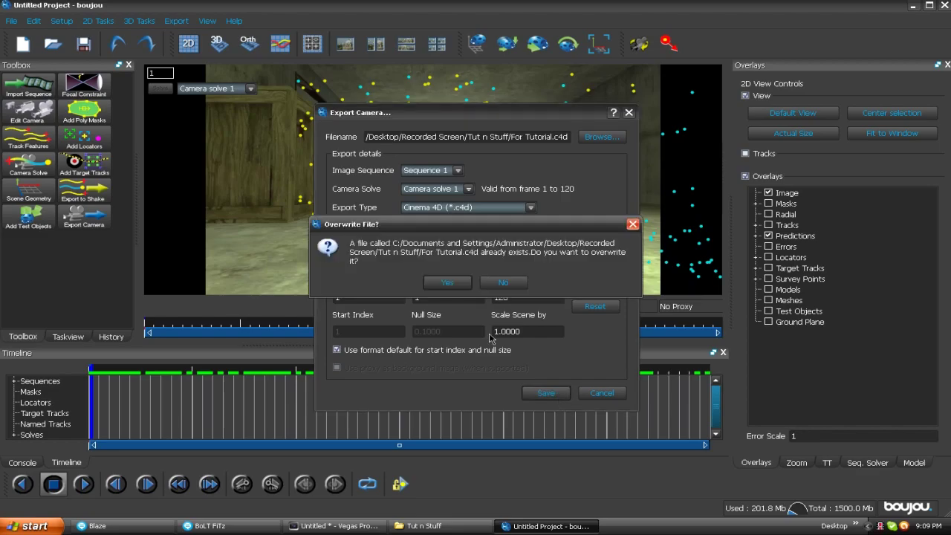
pyautogui.click(457, 284)
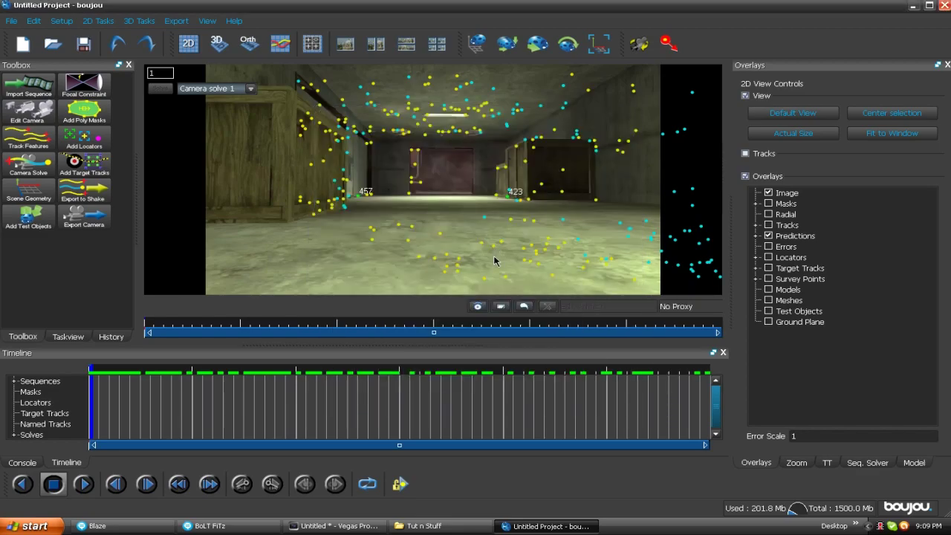
# - Close boujou, saving the project as Tut over the existing file
pyautogui.click(945, 6)
pyautogui.click(414, 275)
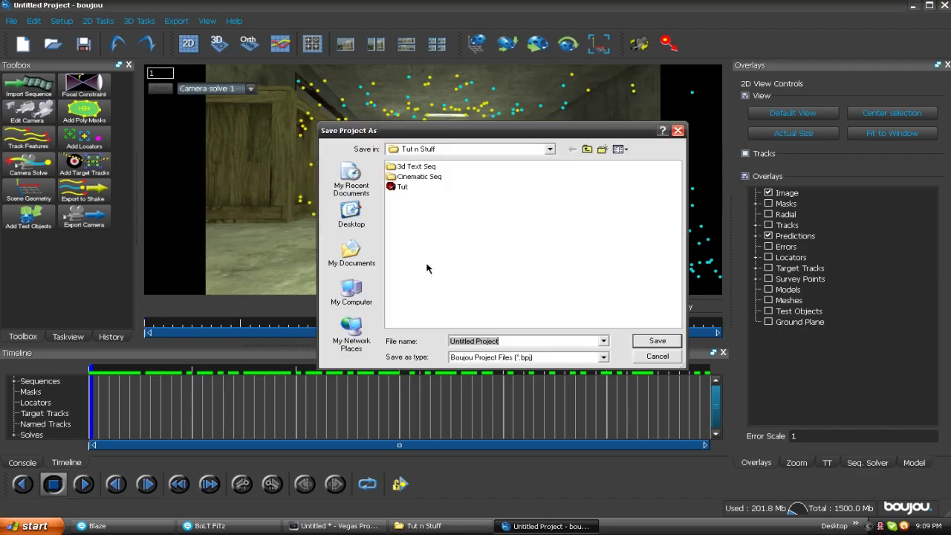
pyautogui.click(399, 187)
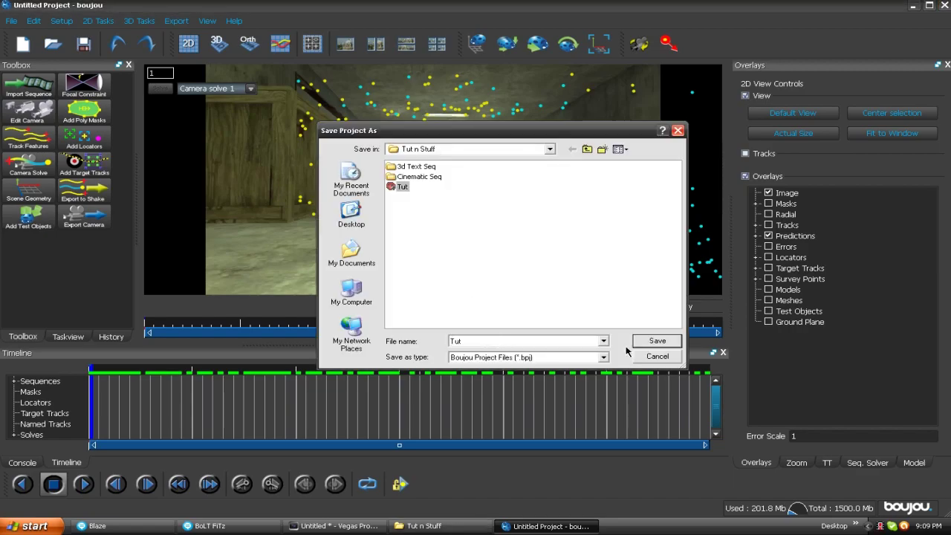
pyautogui.click(654, 341)
pyautogui.click(448, 278)
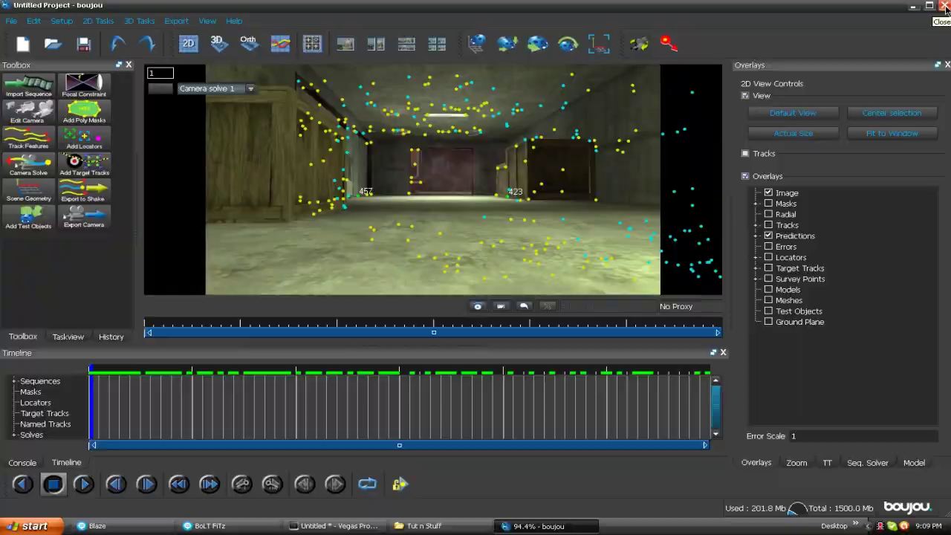
pyautogui.click(946, 6)
# - In the Tut n Stuff folder, check that For Tutorial.c4d was exported, then minimize the folder
pyautogui.click(445, 524)
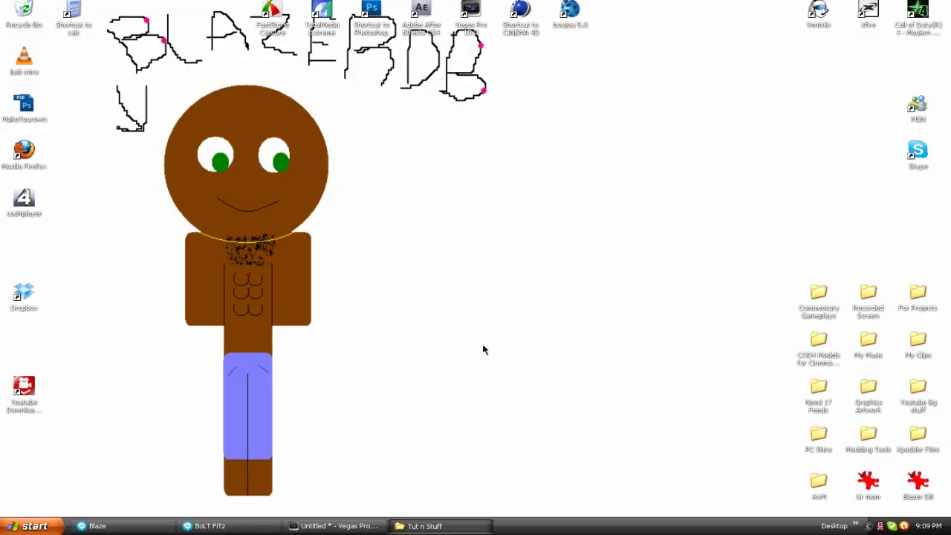
pyautogui.click(529, 239)
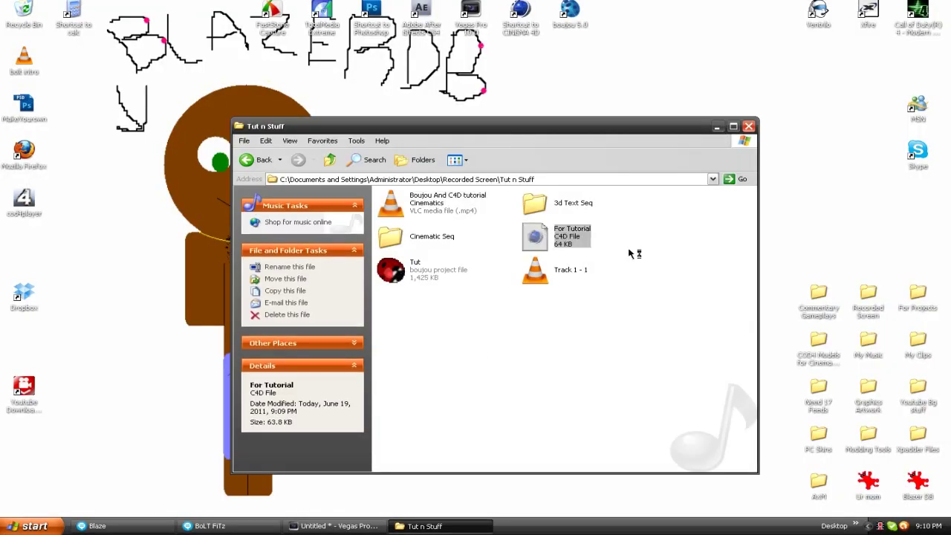
pyautogui.click(447, 524)
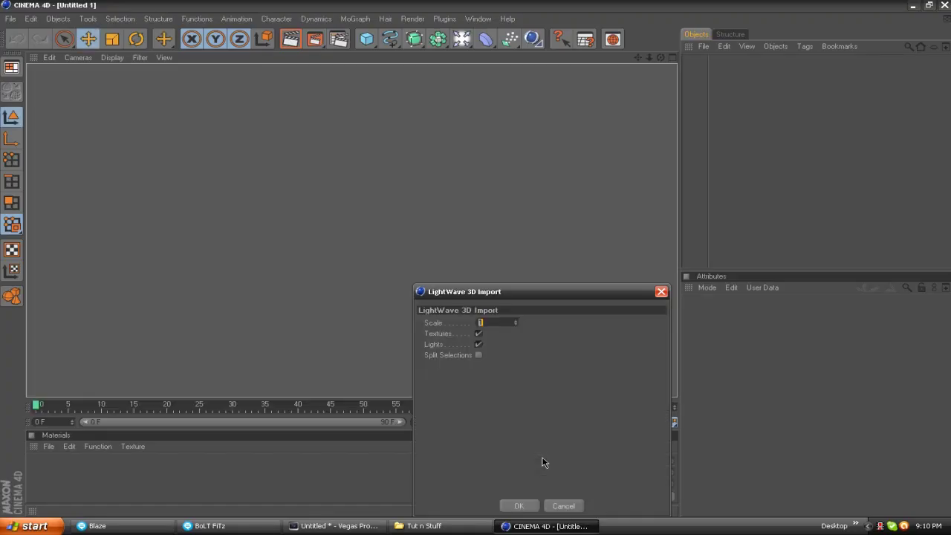
# - Accept the LightWave import at Scale 1, extend the timeline to 120 frames, and scrub it
pyautogui.click(520, 507)
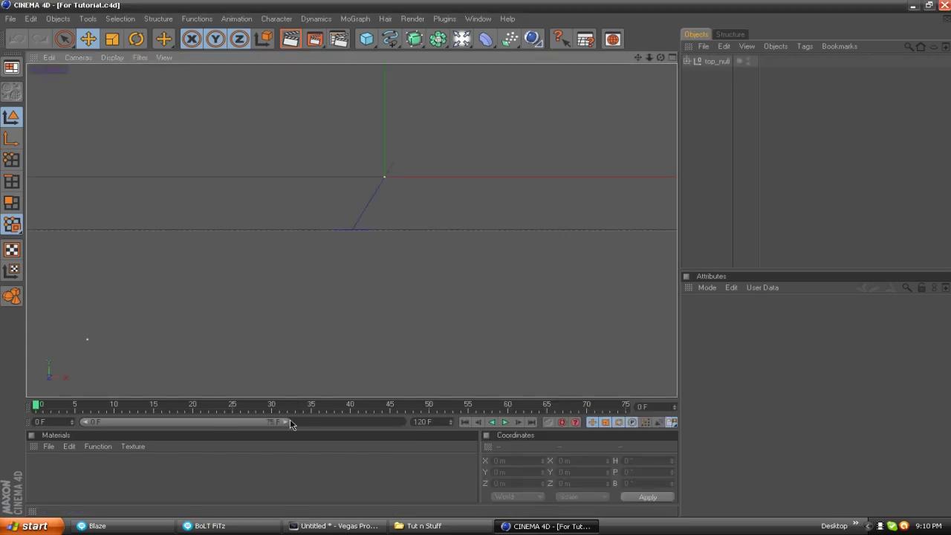
pyautogui.moveTo(289, 423); pyautogui.dragTo(405, 423)
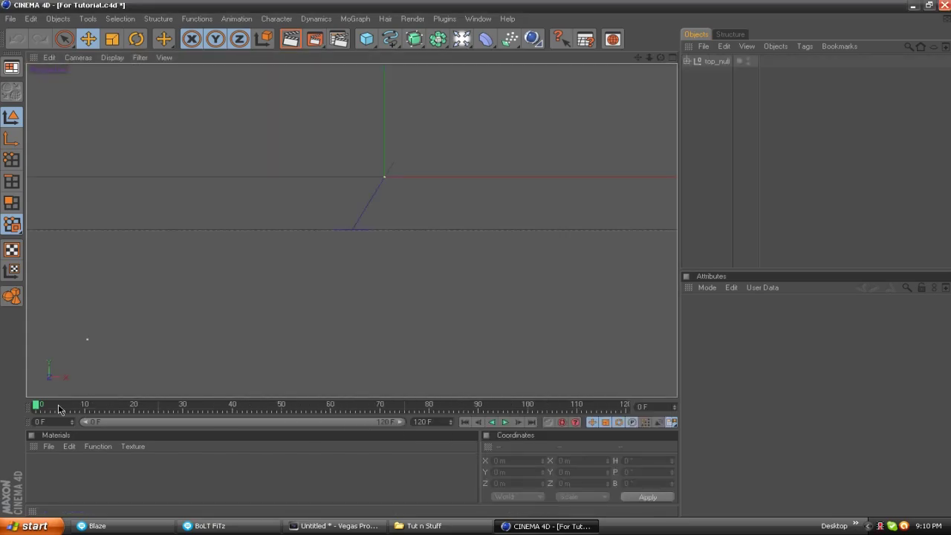
pyautogui.moveTo(60, 408); pyautogui.dragTo(38, 407)
# - Expand top_null and Camera to inspect reference_points and tracked points auto_423 and auto_457
pyautogui.click(697, 65)
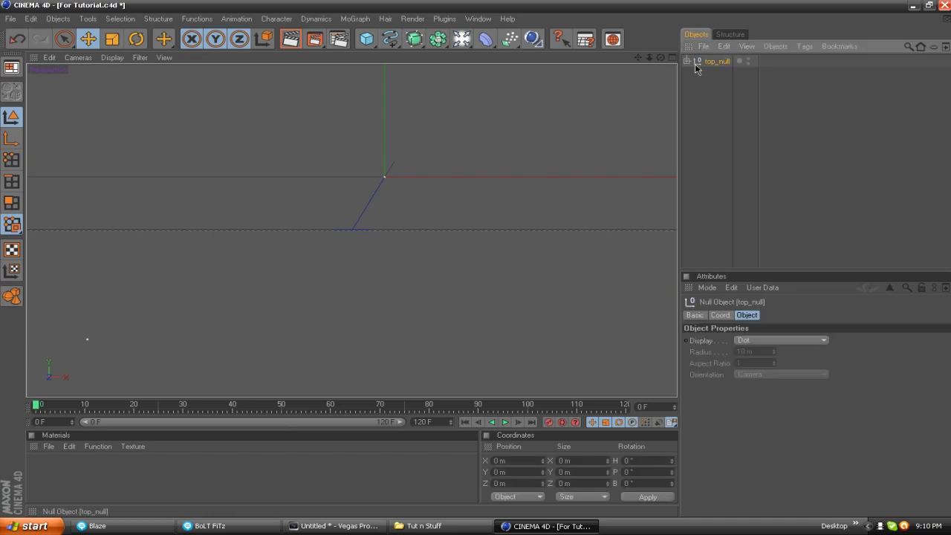
pyautogui.click(687, 62)
pyautogui.click(726, 86)
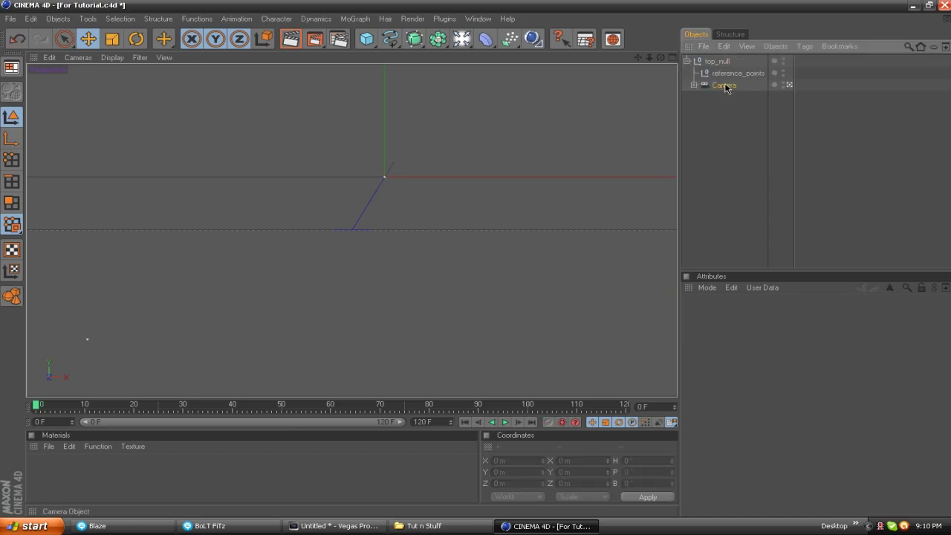
pyautogui.click(727, 74)
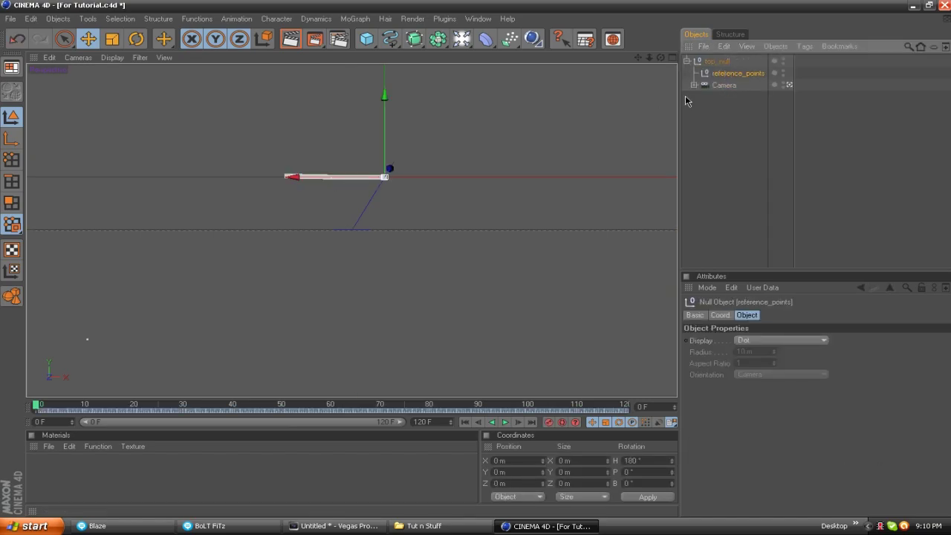
pyautogui.click(694, 84)
pyautogui.click(729, 109)
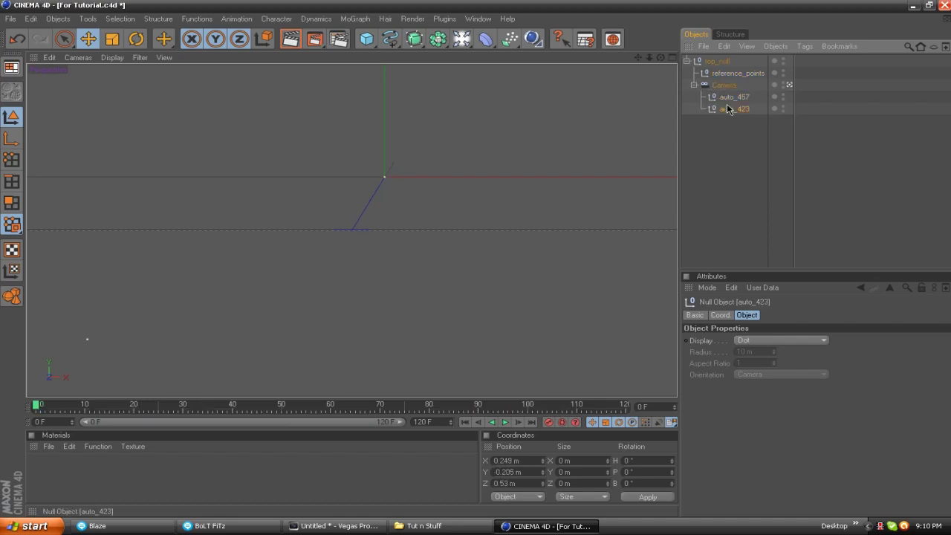
pyautogui.click(733, 98)
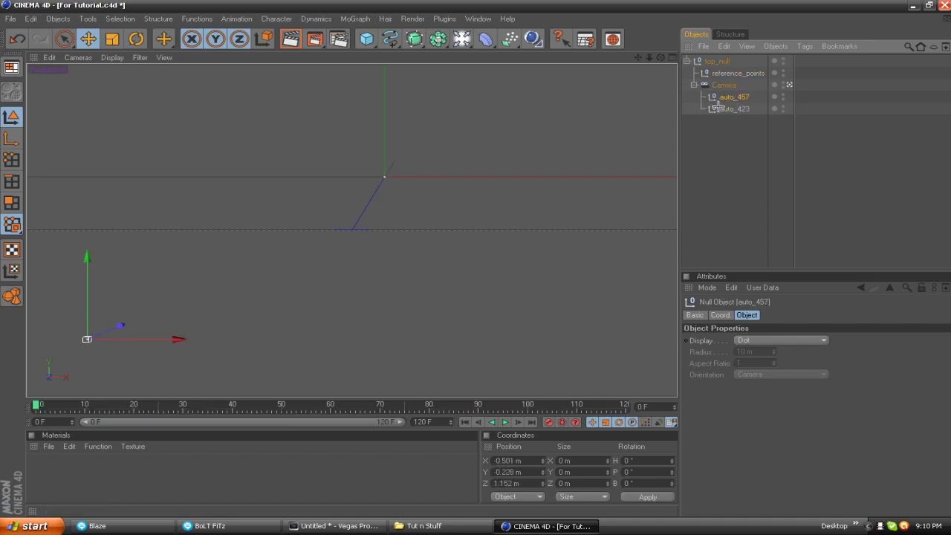
pyautogui.click(687, 61)
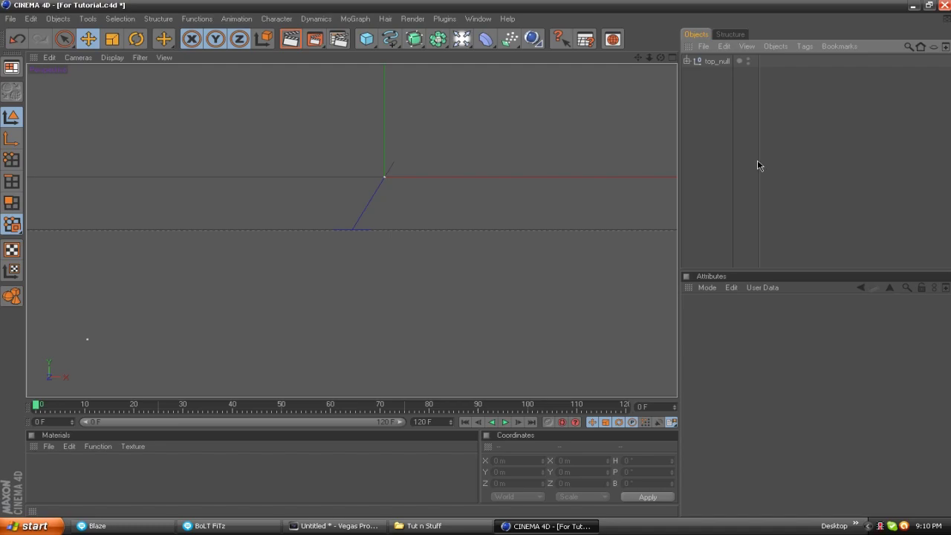
# - Add a centre-aligned 3D Text object reading 'Tut'
pyautogui.click(356, 21)
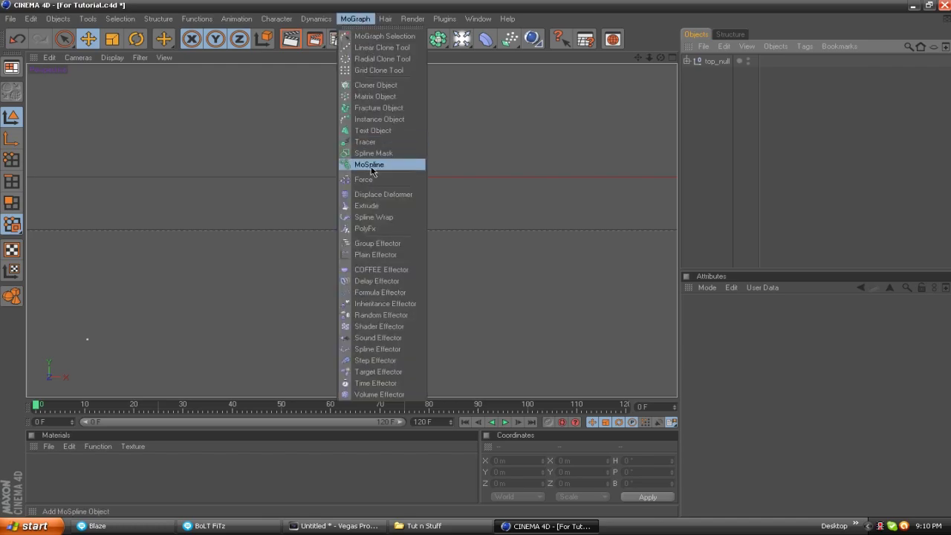
pyautogui.click(392, 132)
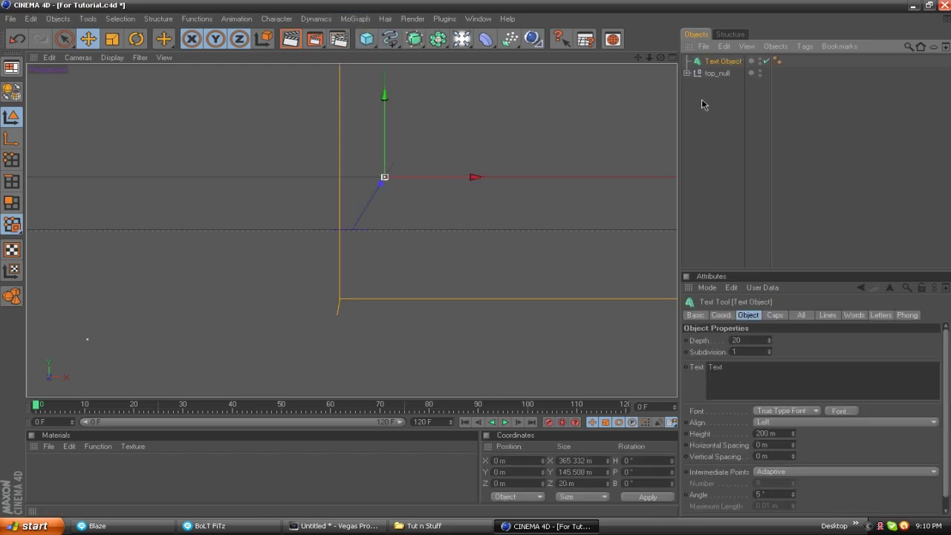
pyautogui.click(784, 422)
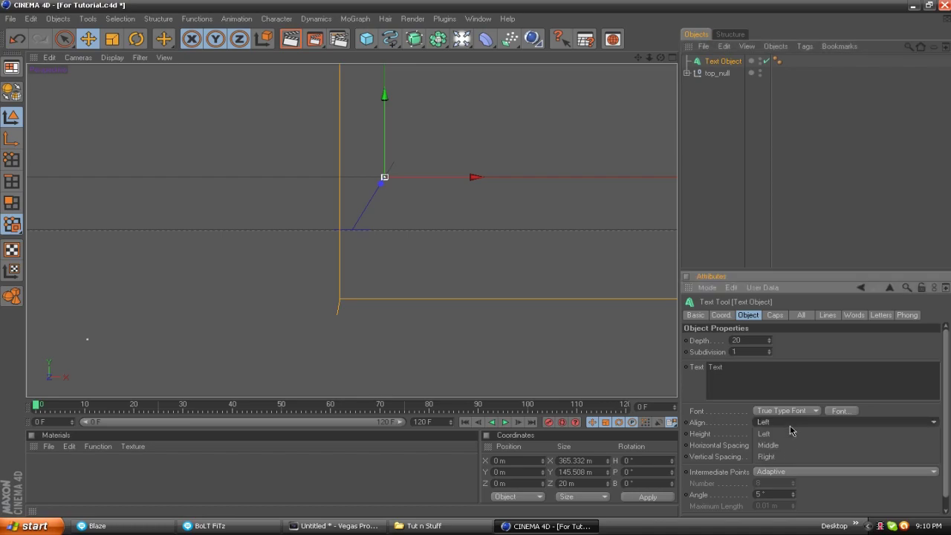
pyautogui.click(797, 446)
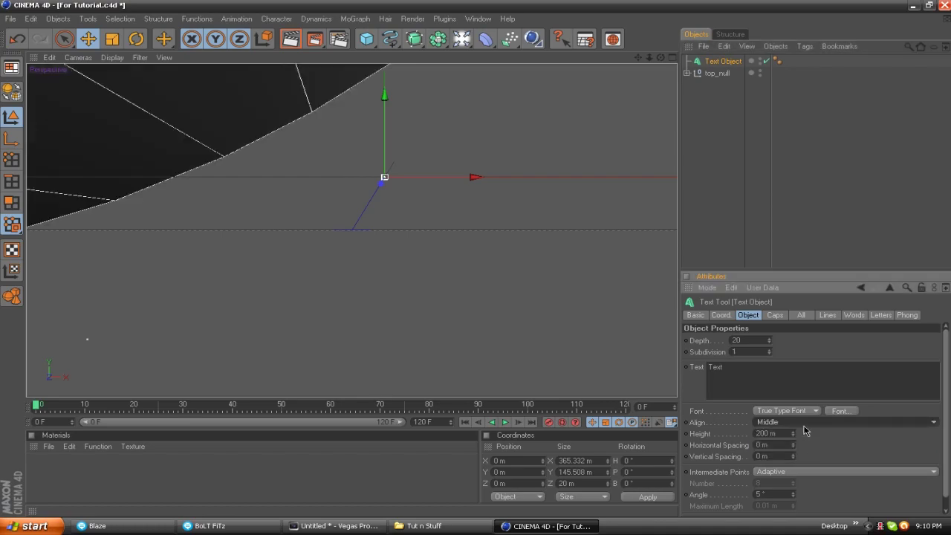
pyautogui.doubleClick(732, 366)
pyautogui.write('TU')
pyautogui.press('BackSpace')
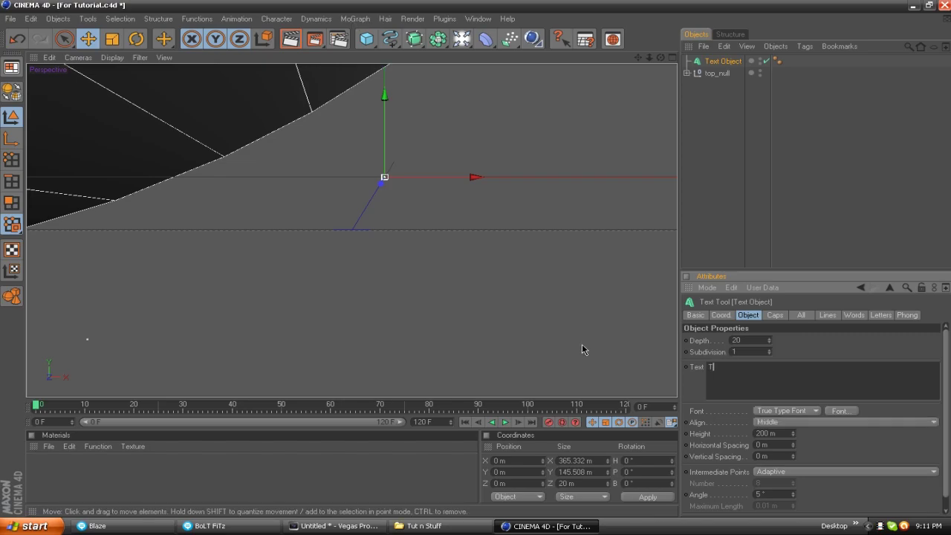
pyautogui.write('ut')
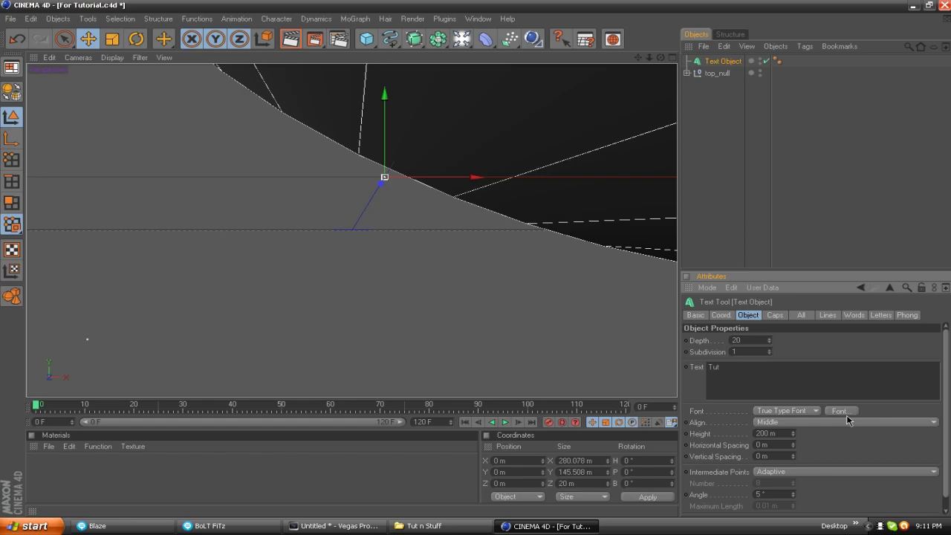
# - Set the text's font to Devil Breeze
pyautogui.click(842, 411)
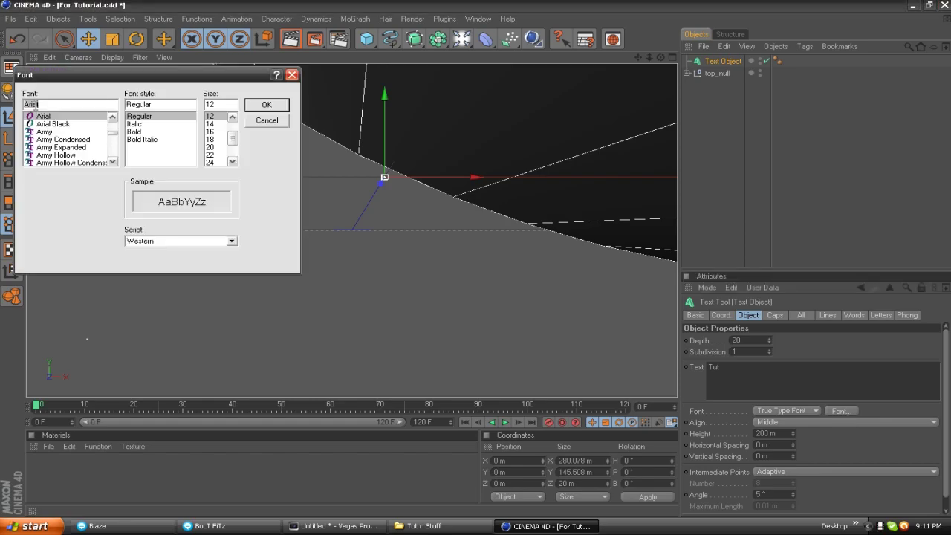
pyautogui.write('B')
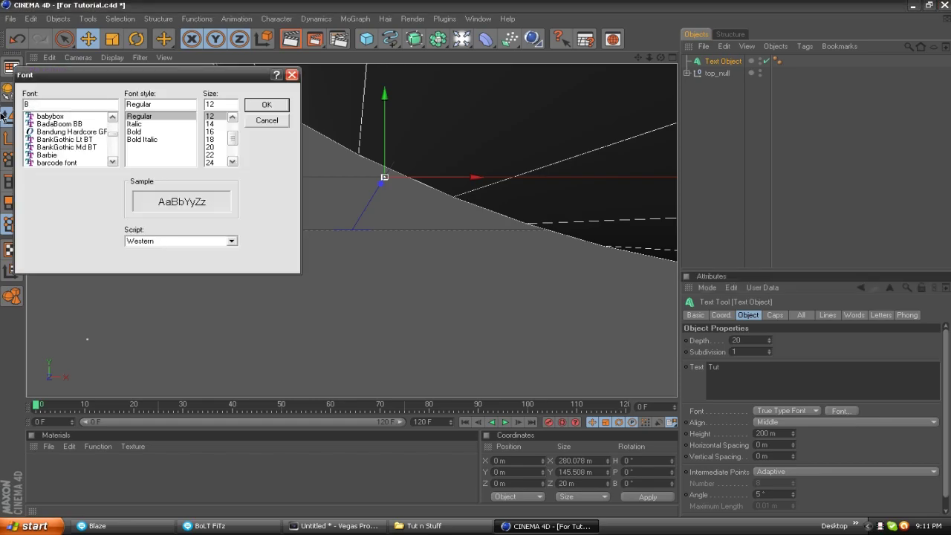
pyautogui.press('BackSpace')
pyautogui.write('Devi')
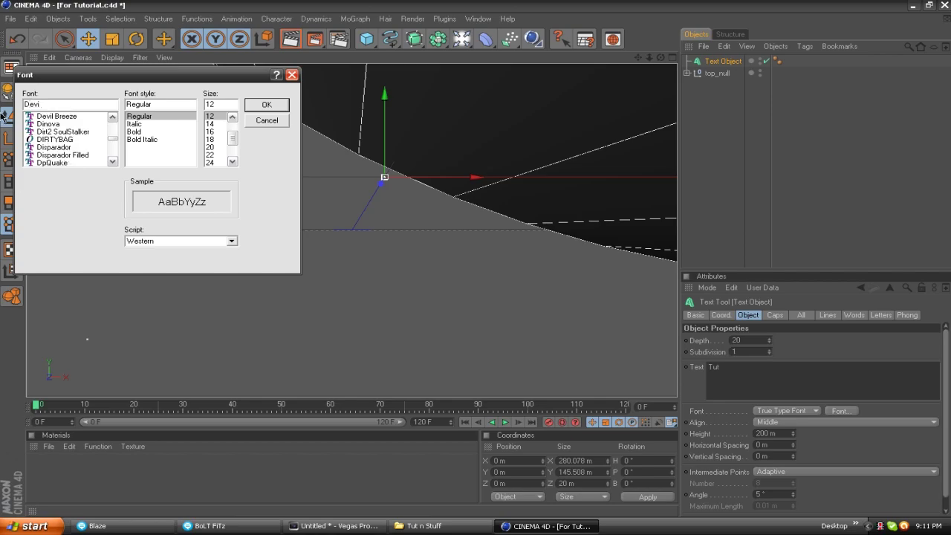
pyautogui.click(64, 116)
pyautogui.click(277, 105)
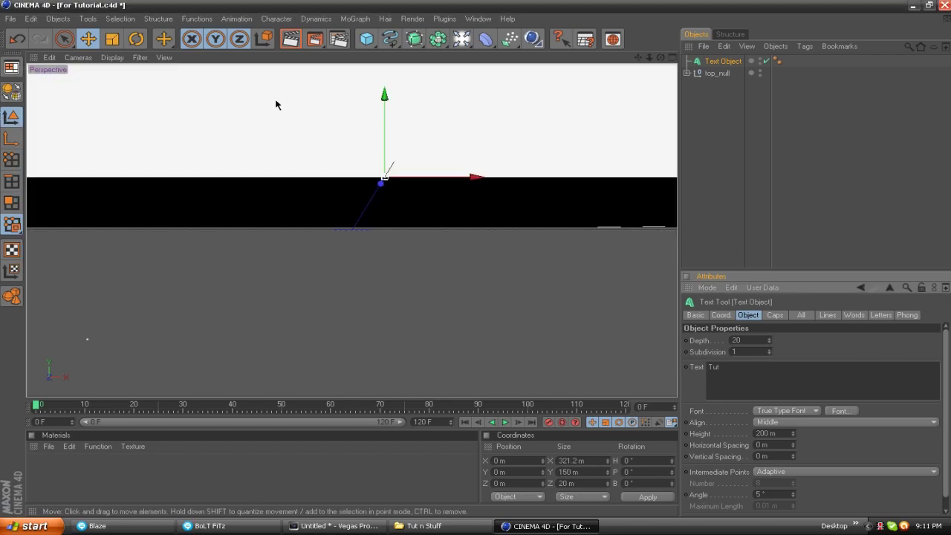
# - Set the text height to 10 m and the extrusion depth to 5
pyautogui.doubleClick(777, 431)
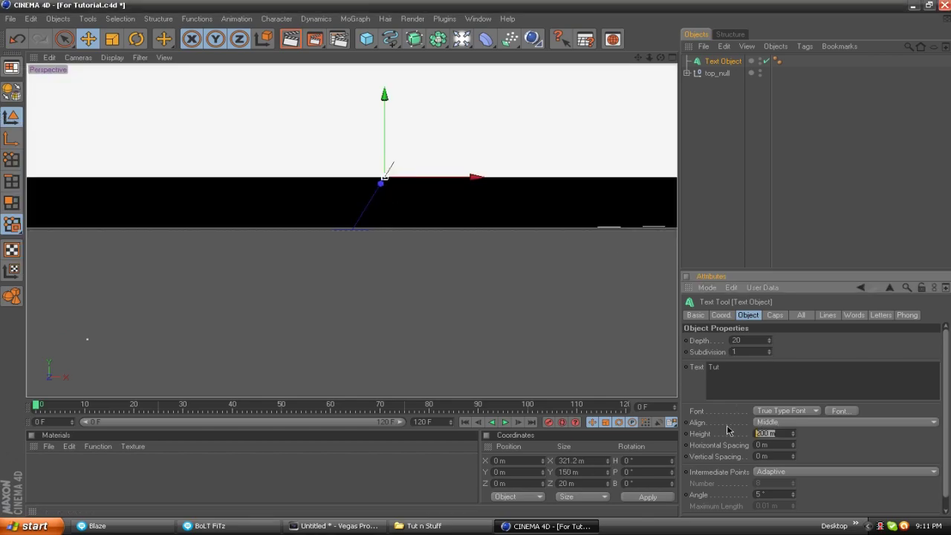
pyautogui.write('10')
pyautogui.press('Return')
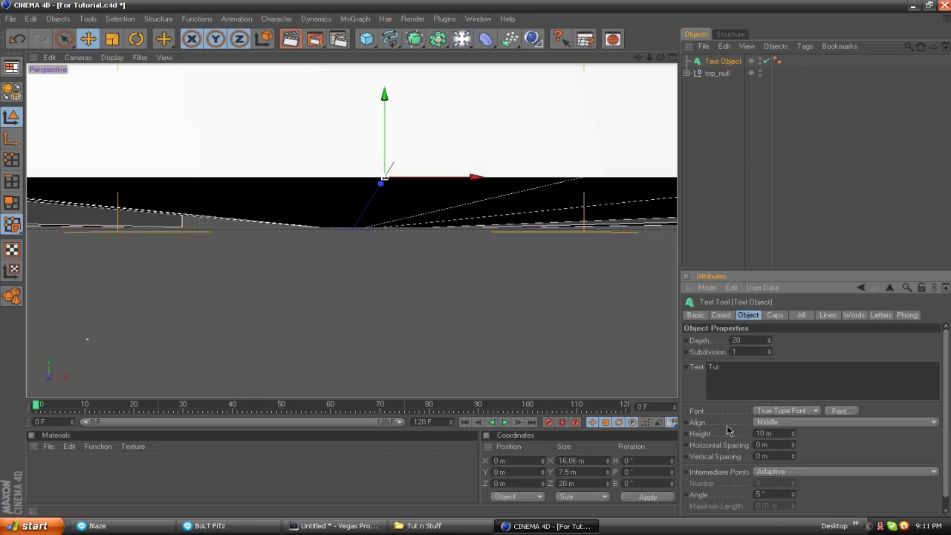
pyautogui.doubleClick(759, 338)
pyautogui.write('5')
pyautogui.press('Return')
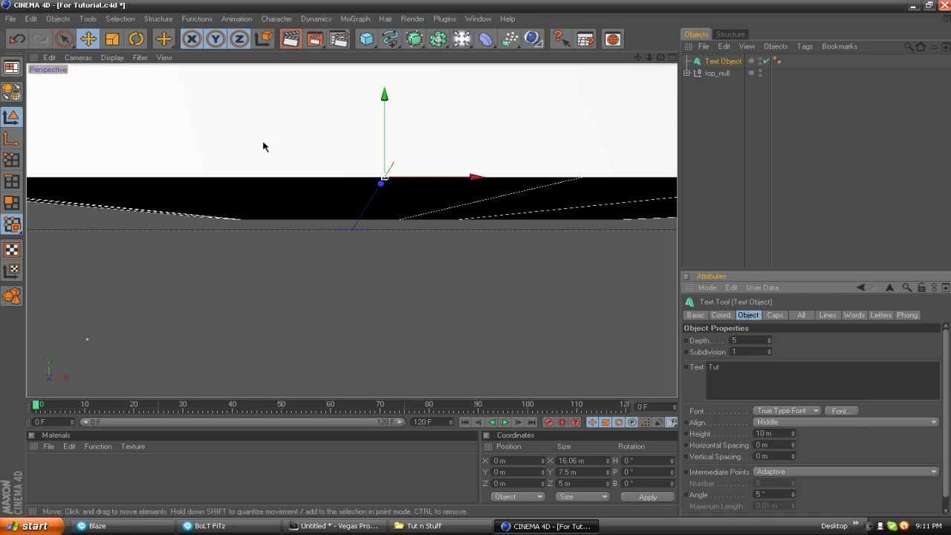
# - Use Transfer to move the Tut text onto the tracked null auto_457
pyautogui.click(197, 18)
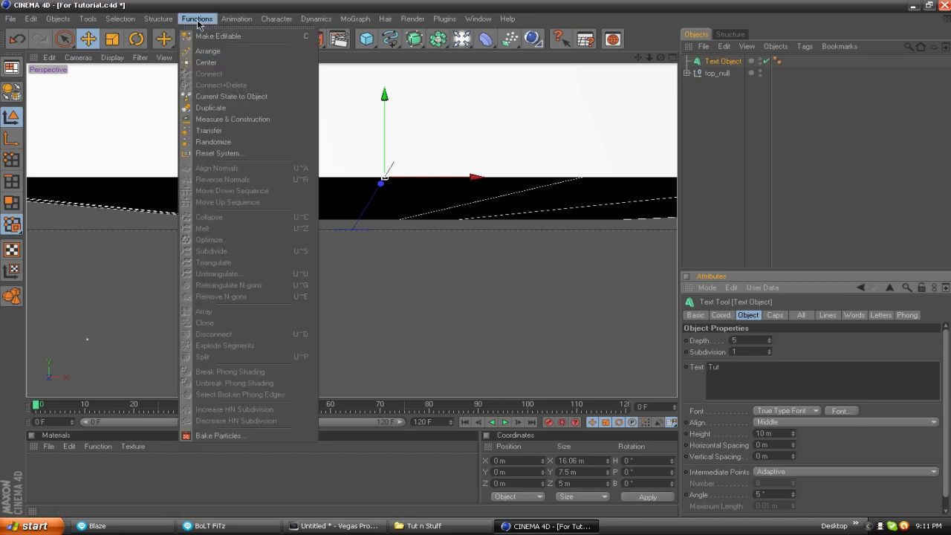
pyautogui.click(215, 132)
pyautogui.middleClick(309, 168)
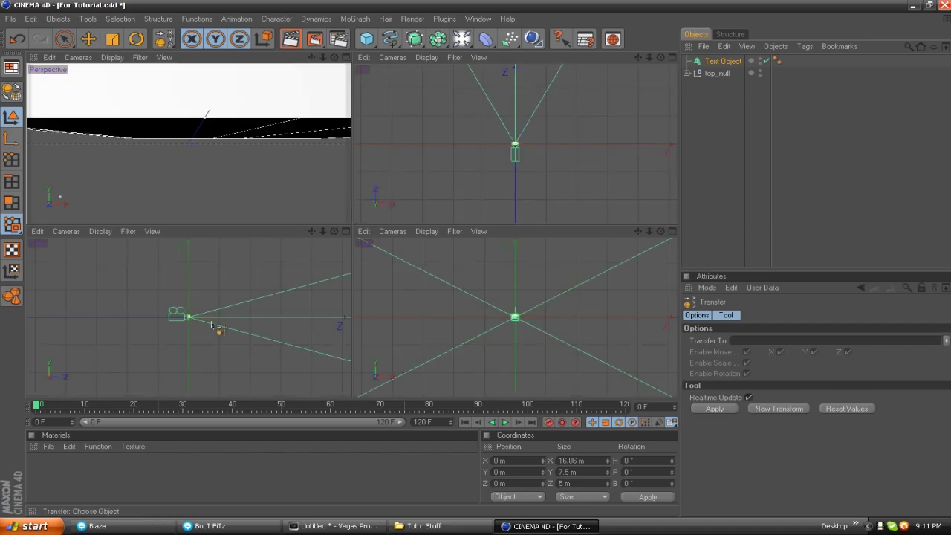
pyautogui.scroll(4, 508, 140)
pyautogui.scroll(3, 509, 142)
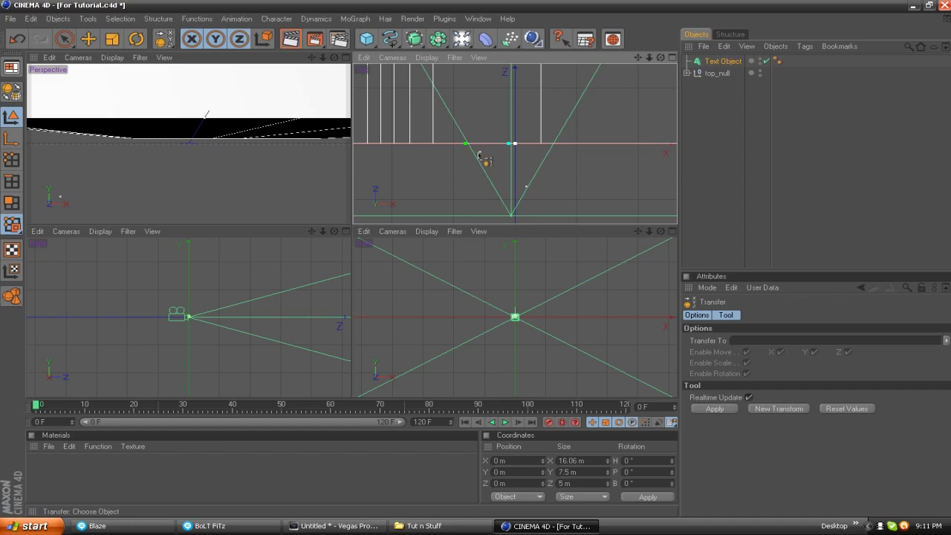
pyautogui.click(482, 157)
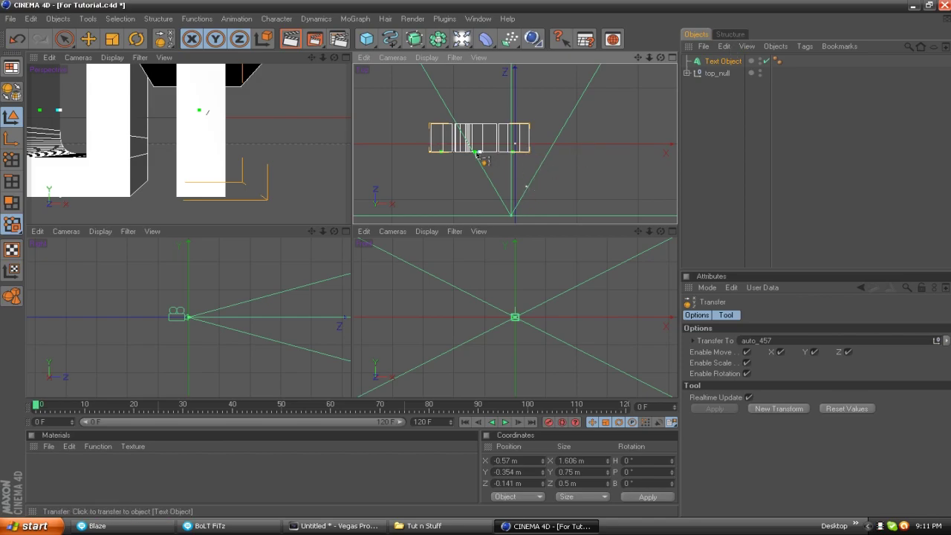
# - Reduce the Text Object's height to 2 m
pyautogui.click(722, 64)
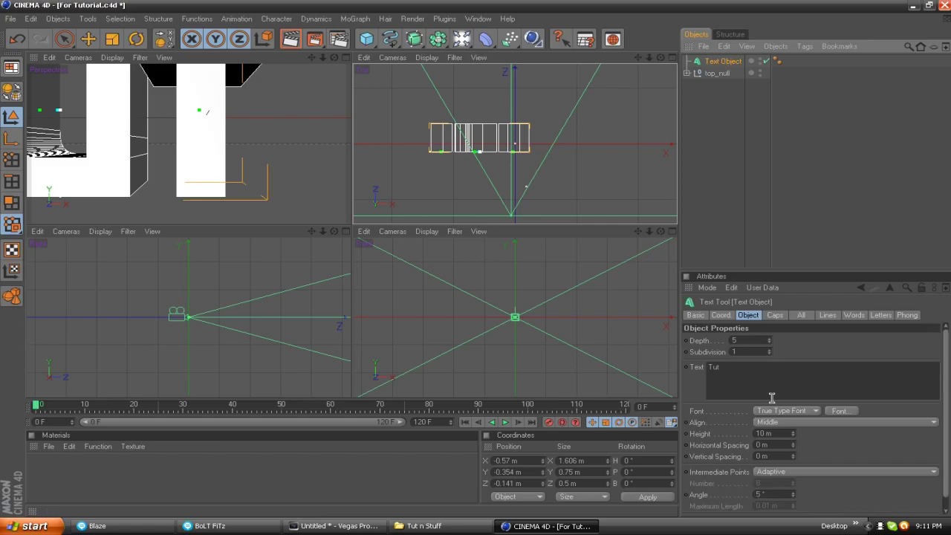
pyautogui.click(776, 434)
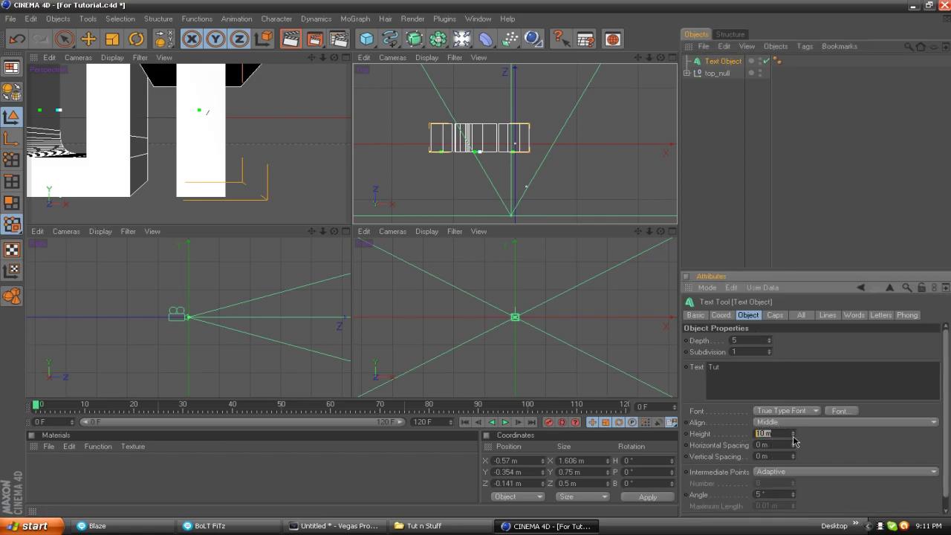
pyautogui.write('2')
pyautogui.press('Return')
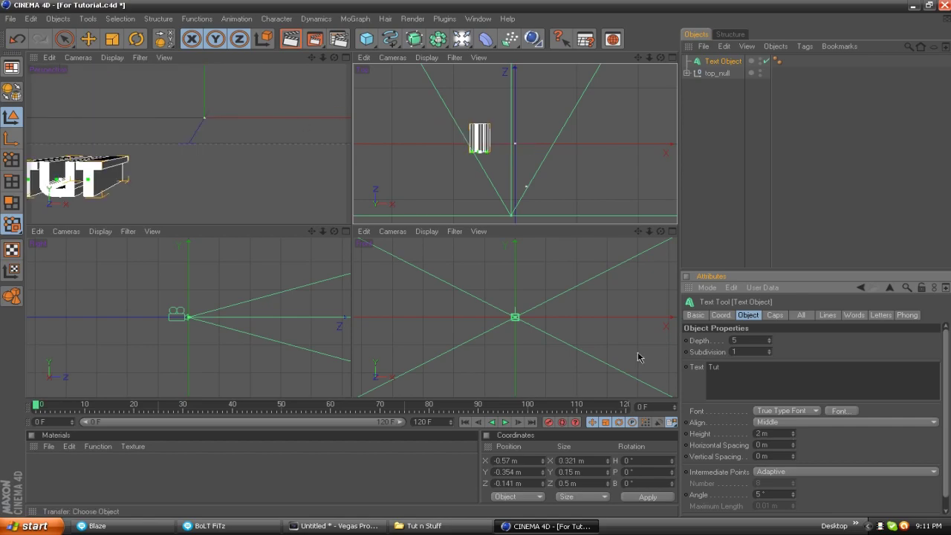
pyautogui.click(754, 342)
# - Set text depth to 1.25, slide it along X to −0.137 m, and create material Mat
pyautogui.write('1.25')
pyautogui.press('Return')
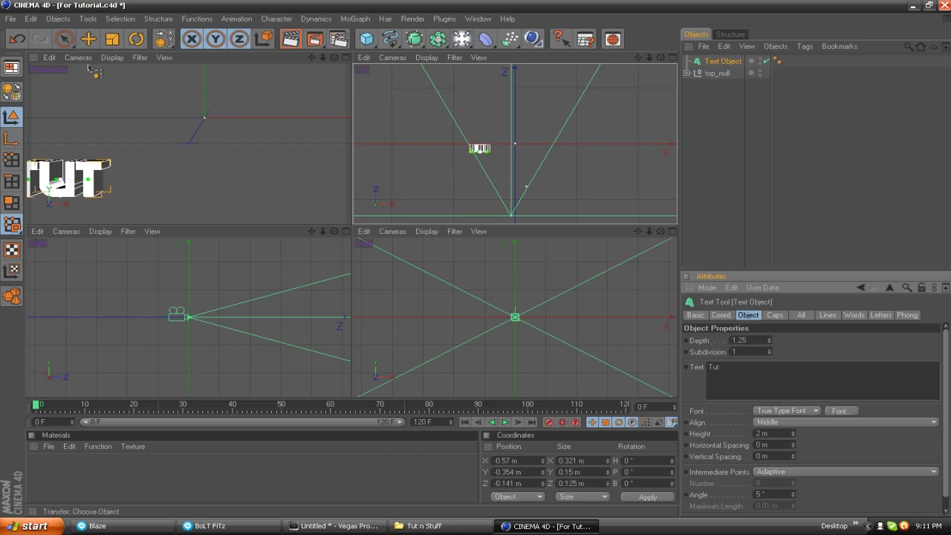
pyautogui.press('e')
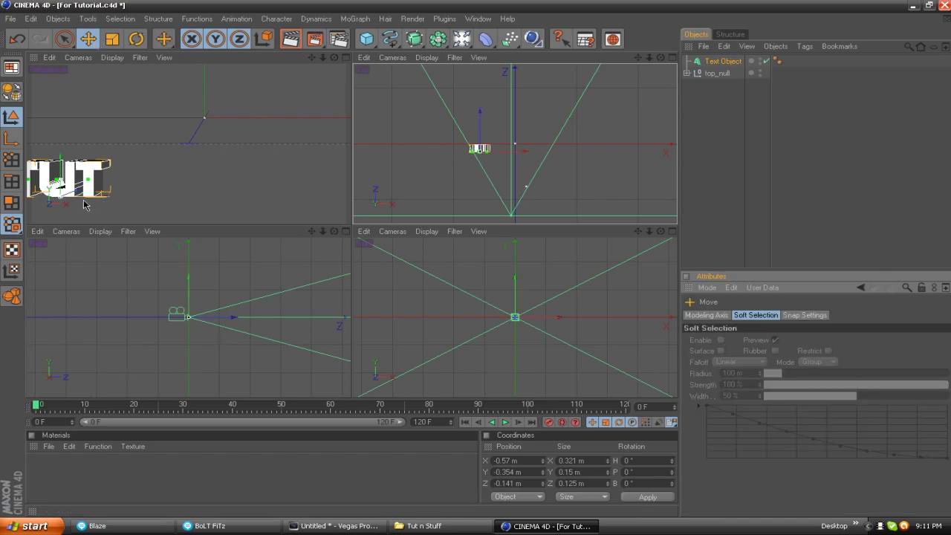
pyautogui.moveTo(84, 205); pyautogui.dragTo(145, 206)
pyautogui.middleClick(271, 186)
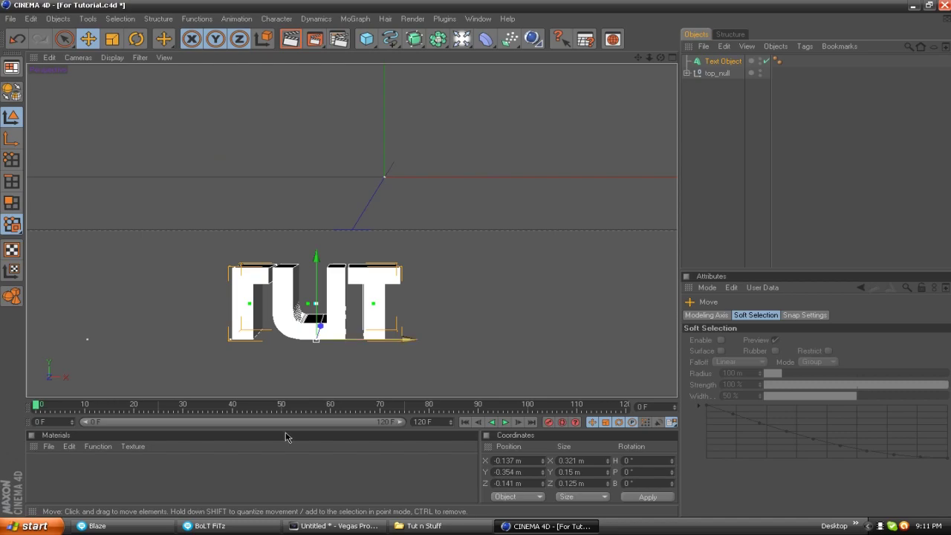
pyautogui.doubleClick(58, 476)
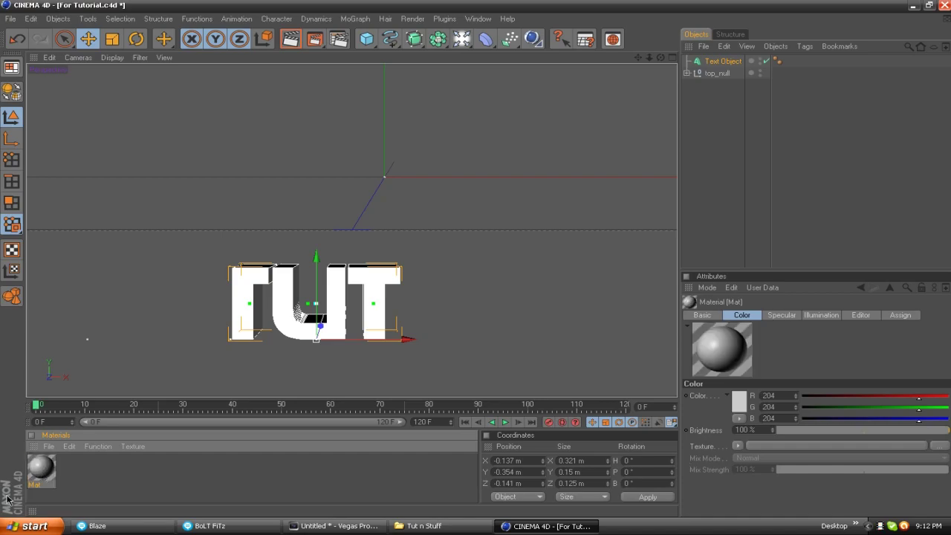
# - Load Cinematics_00000 as Mat's colour texture without copying it into the project
pyautogui.click(737, 446)
pyautogui.click(754, 202)
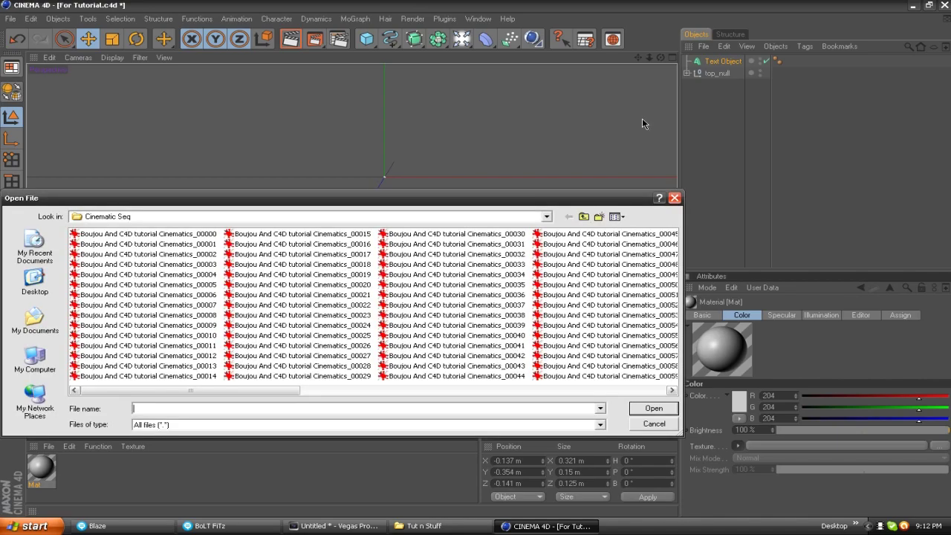
pyautogui.click(144, 234)
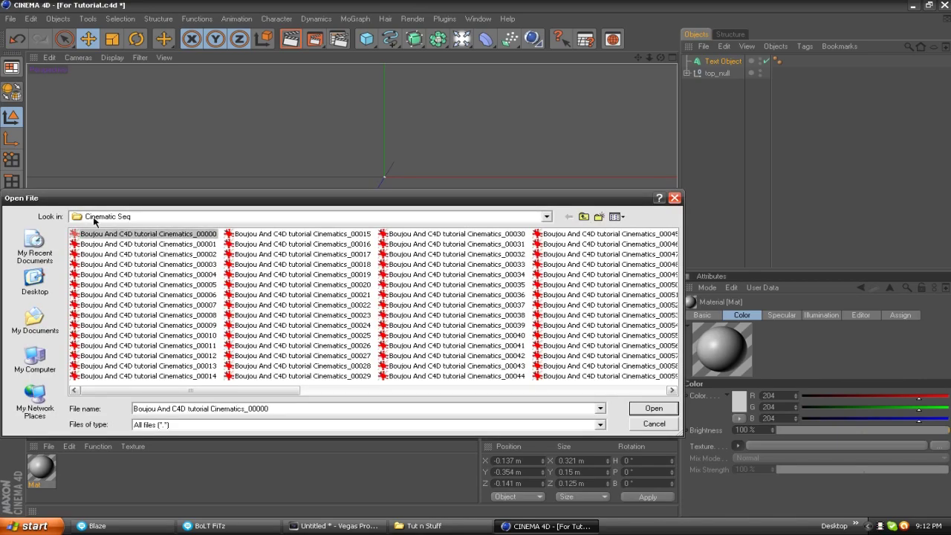
pyautogui.click(654, 409)
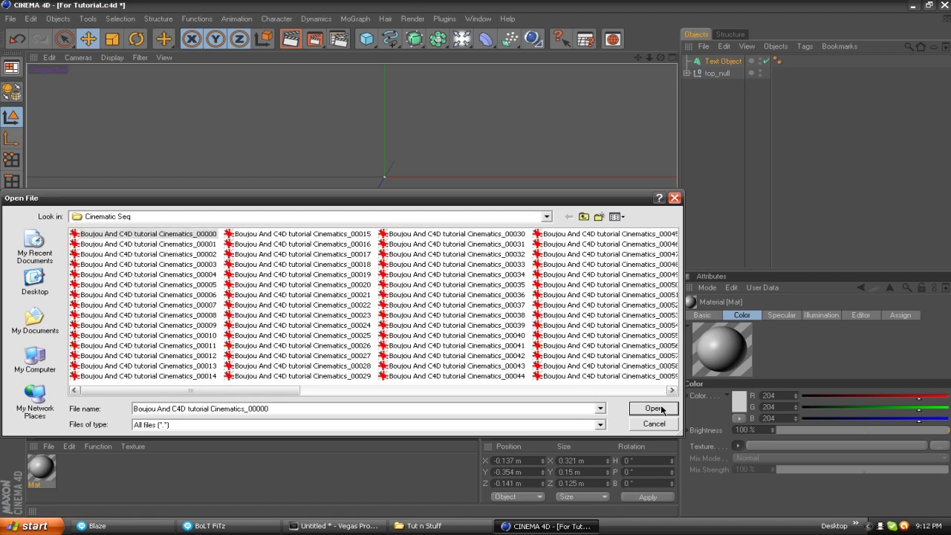
pyautogui.click(504, 296)
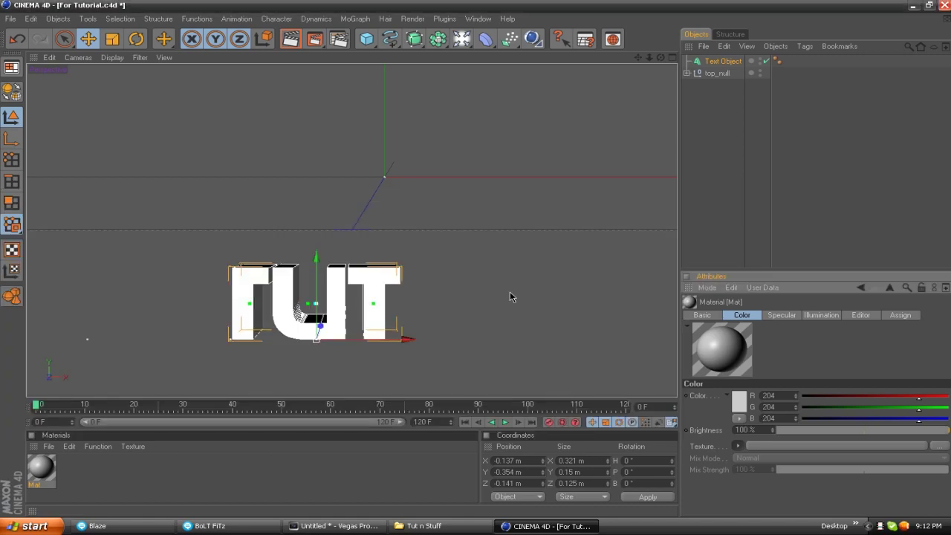
# - Set the bitmap's animation timing to Range 0–120 F and calculate the frame range
pyautogui.click(755, 463)
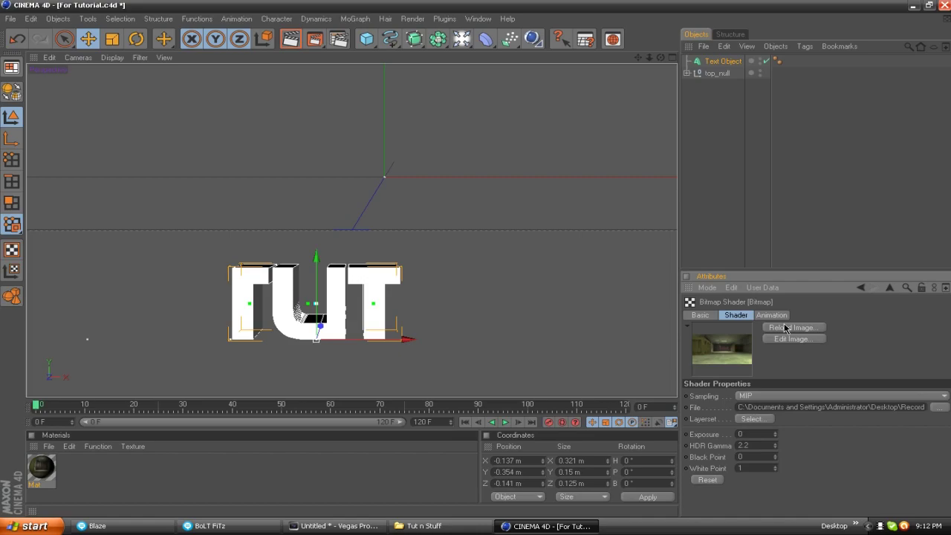
pyautogui.click(772, 315)
pyautogui.click(775, 408)
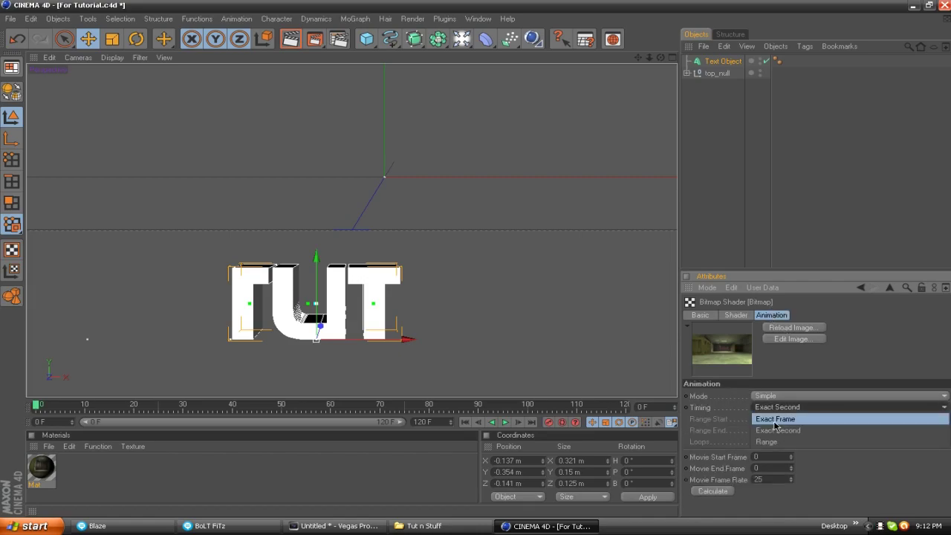
pyautogui.click(778, 432)
pyautogui.click(776, 429)
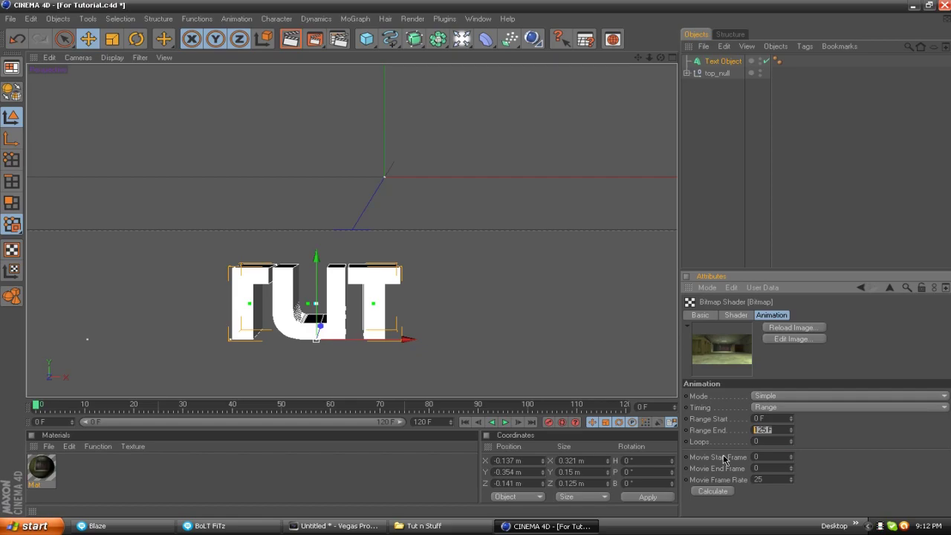
pyautogui.write('1')
pyautogui.click(718, 492)
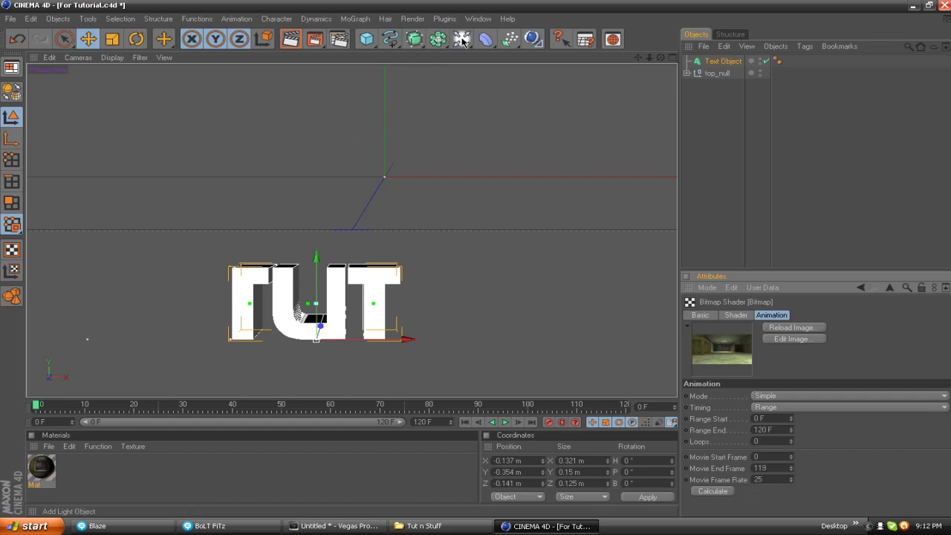
# - Add a Background object, apply Mat to it, and scrub to preview the corridor footage
pyautogui.moveTo(462, 41); pyautogui.dragTo(506, 145)
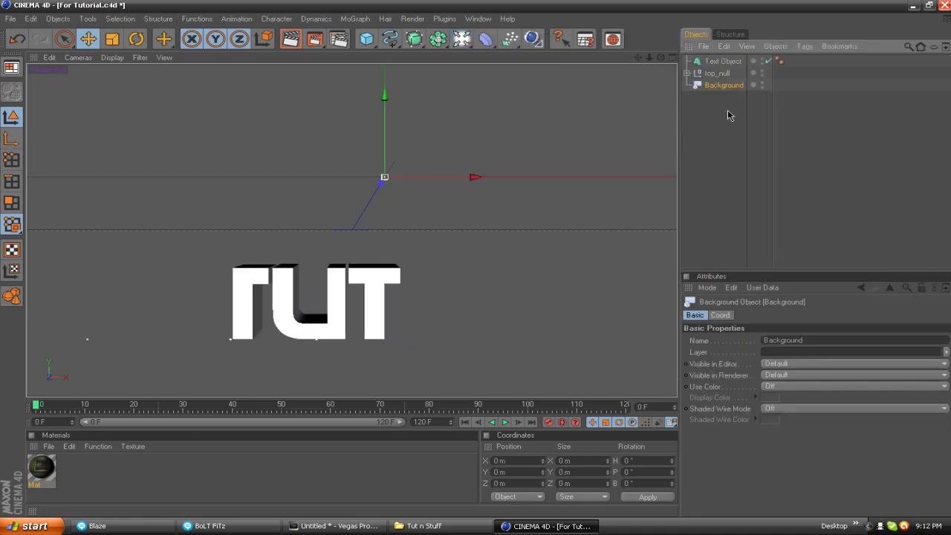
pyautogui.moveTo(41, 469); pyautogui.dragTo(728, 89)
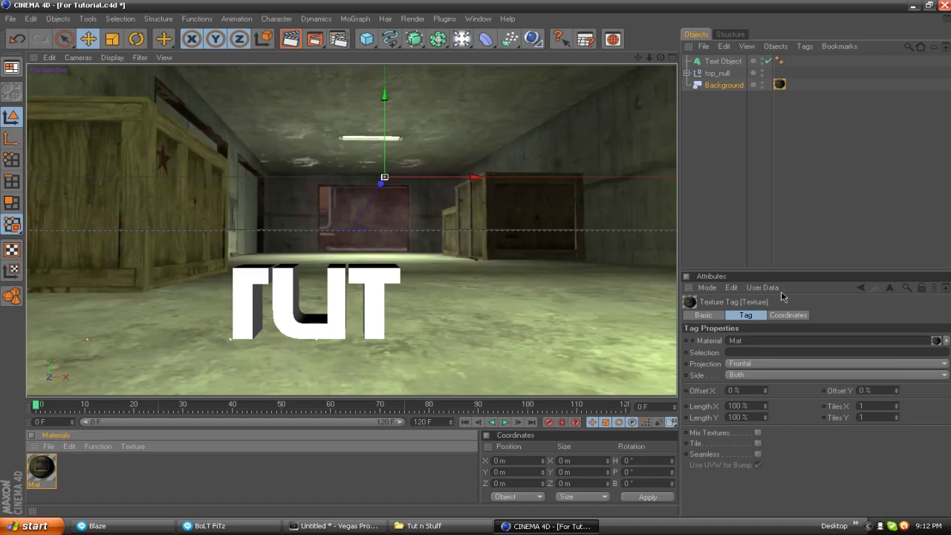
pyautogui.click(727, 86)
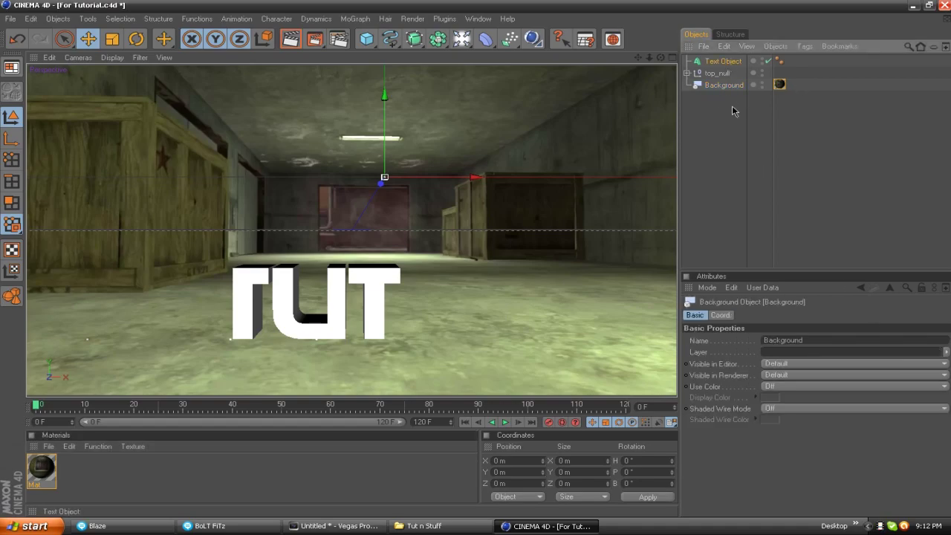
pyautogui.click(732, 105)
pyautogui.moveTo(36, 405); pyautogui.dragTo(247, 411)
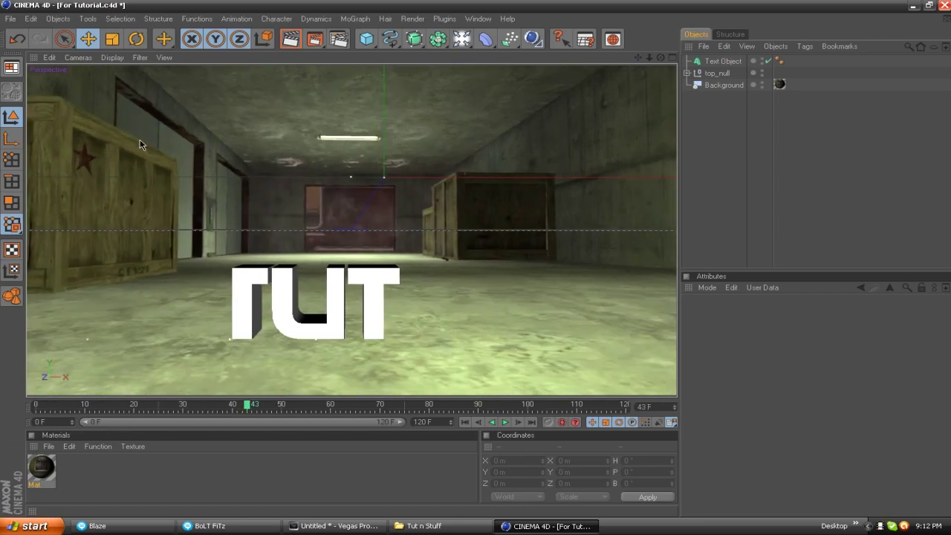
# - Select the Tut text and use Transfer to snap it onto top_null
pyautogui.click(159, 18)
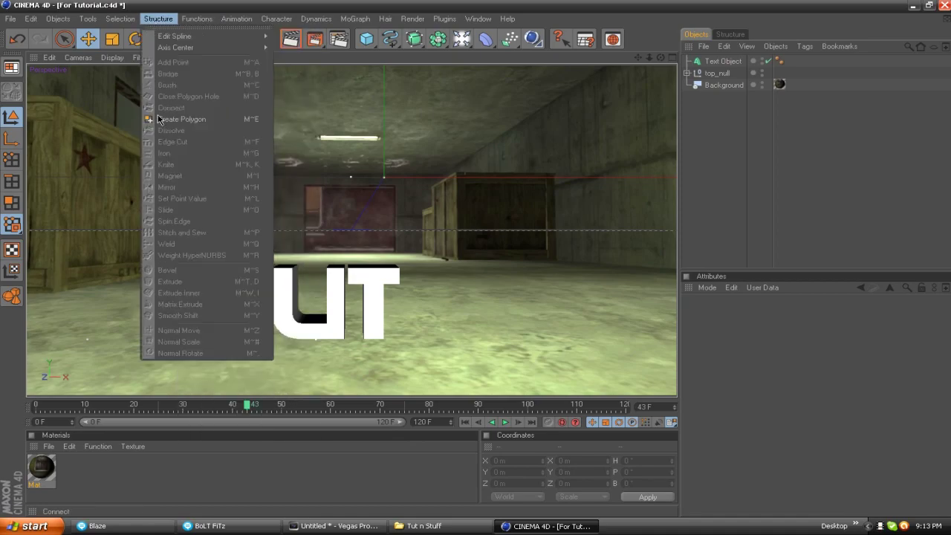
pyautogui.moveTo(190, 27)
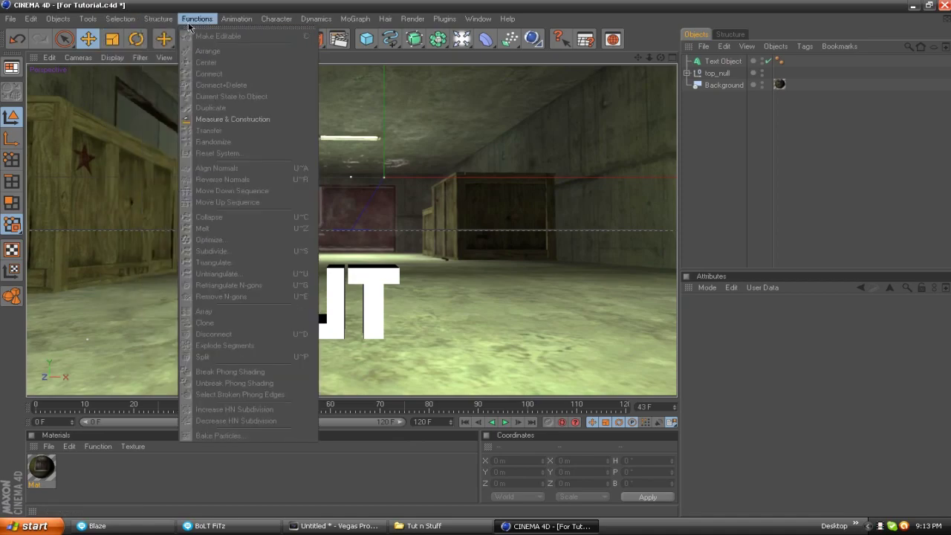
pyautogui.click(713, 112)
pyautogui.click(722, 61)
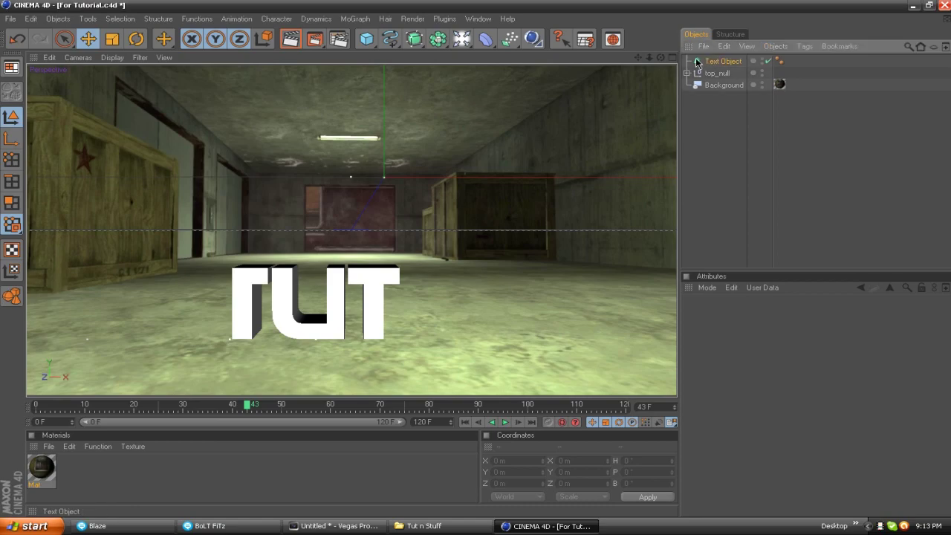
pyautogui.click(159, 19)
pyautogui.moveTo(199, 21)
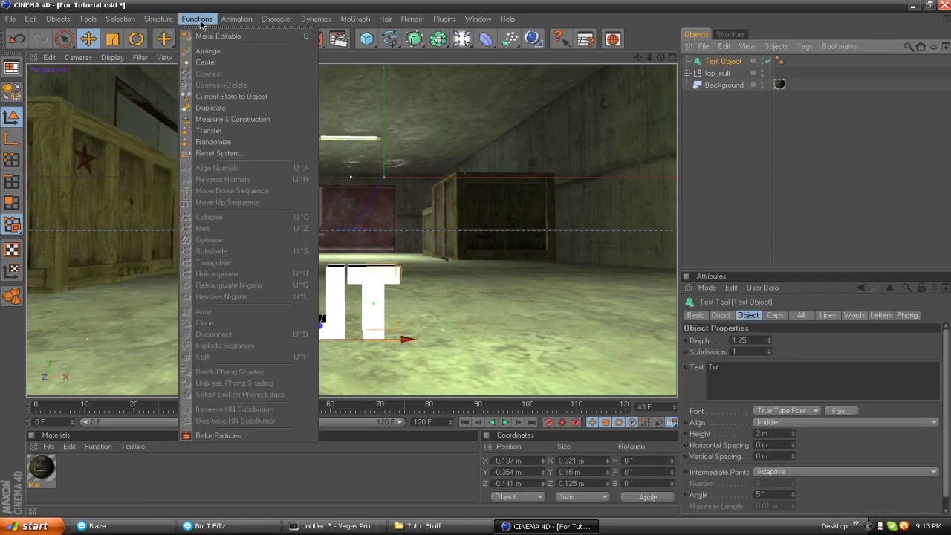
pyautogui.click(213, 136)
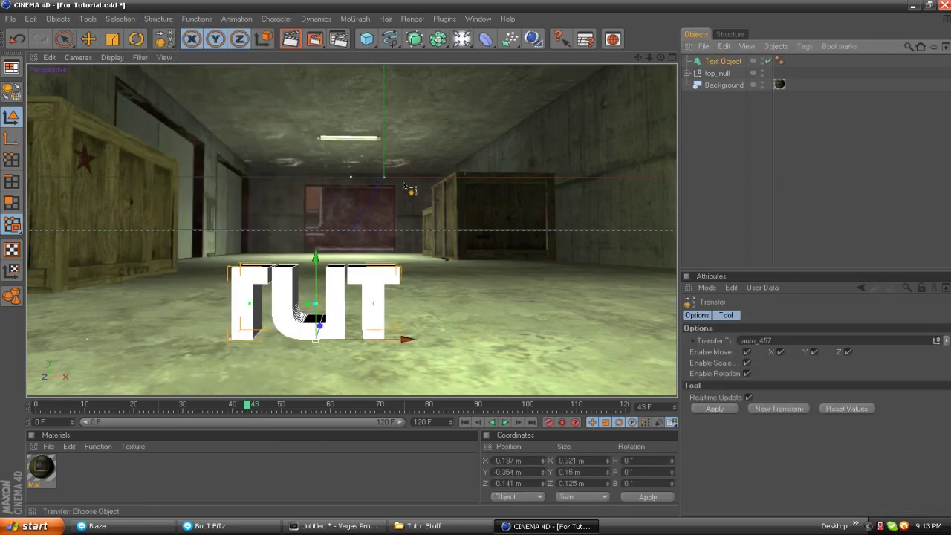
pyautogui.click(358, 177)
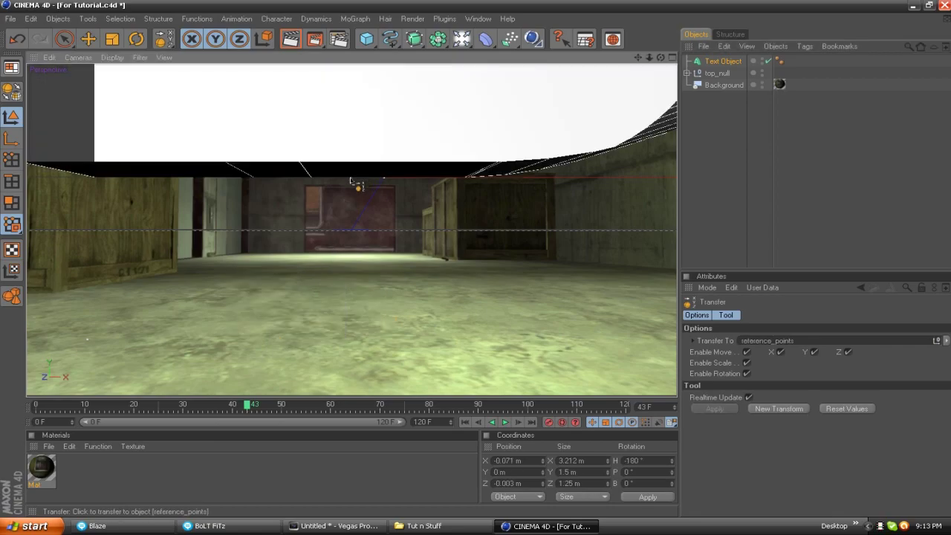
# - Set the text height to 0.25 m and depth to 0.25
pyautogui.click(722, 64)
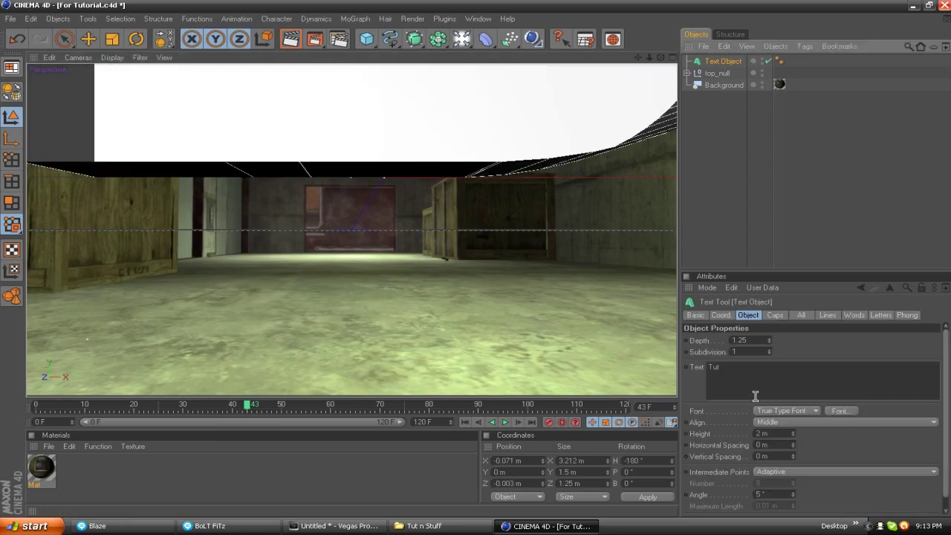
pyautogui.moveTo(794, 436); pyautogui.dragTo(795, 438)
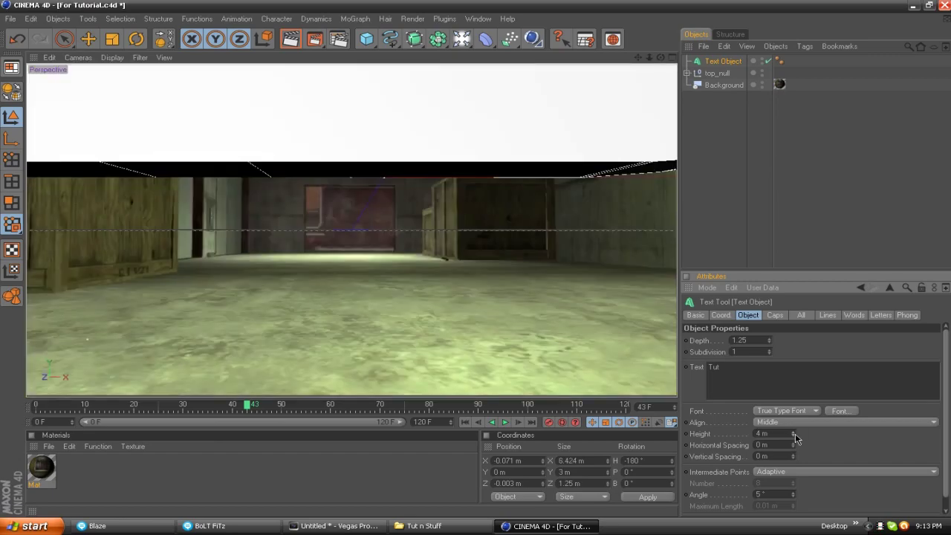
pyautogui.moveTo(771, 434); pyautogui.dragTo(714, 434)
pyautogui.press('BackSpace')
pyautogui.write('.25')
pyautogui.press('Return')
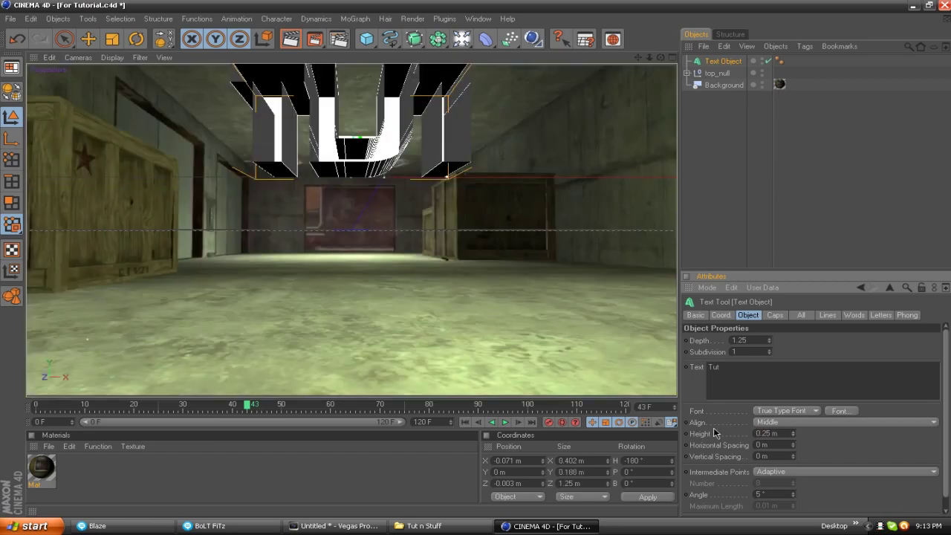
pyautogui.moveTo(753, 341); pyautogui.dragTo(706, 344)
pyautogui.write('.25')
pyautogui.press('Return')
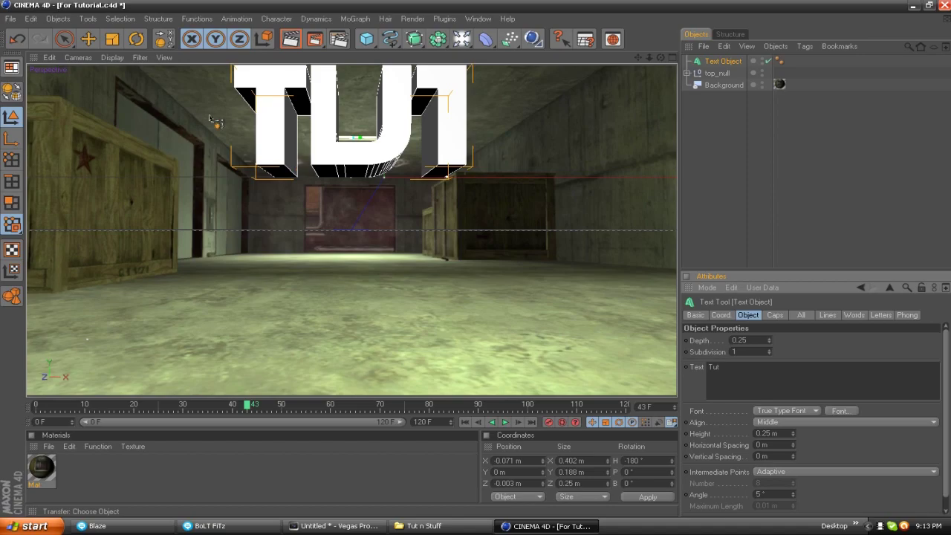
pyautogui.click(88, 39)
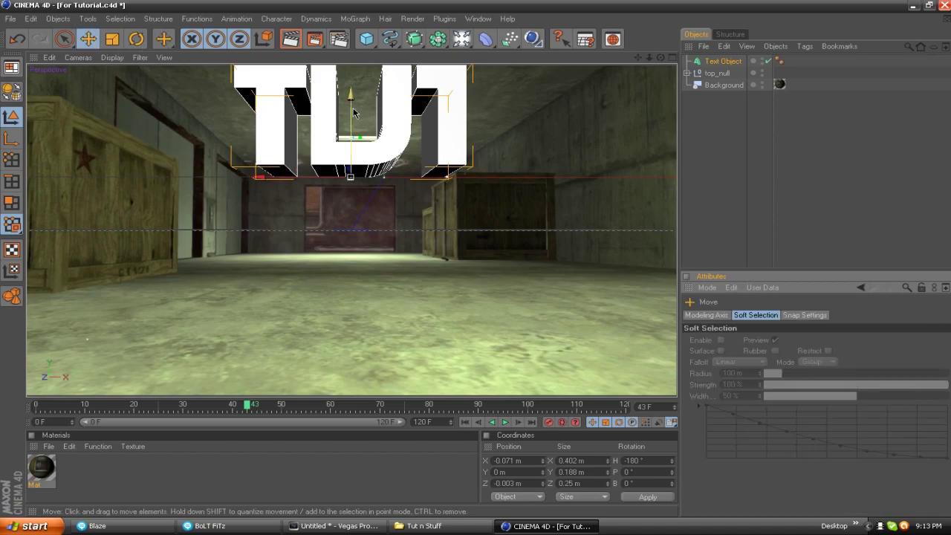
# - Lower the Tut text to about Y −0.103 m and nudge it to X −0.017 m
pyautogui.moveTo(353, 111); pyautogui.dragTo(350, 175)
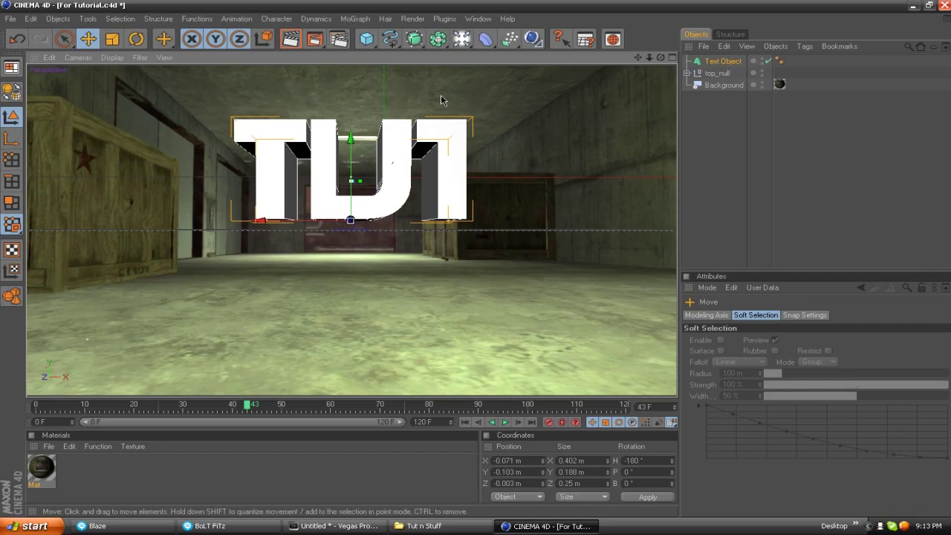
pyautogui.moveTo(59, 409); pyautogui.dragTo(35, 409)
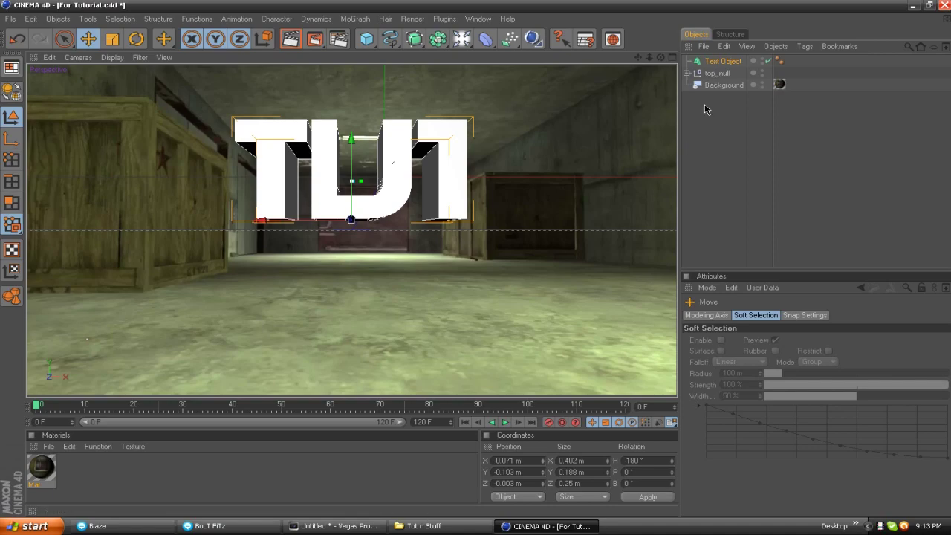
pyautogui.moveTo(352, 221); pyautogui.dragTo(382, 220)
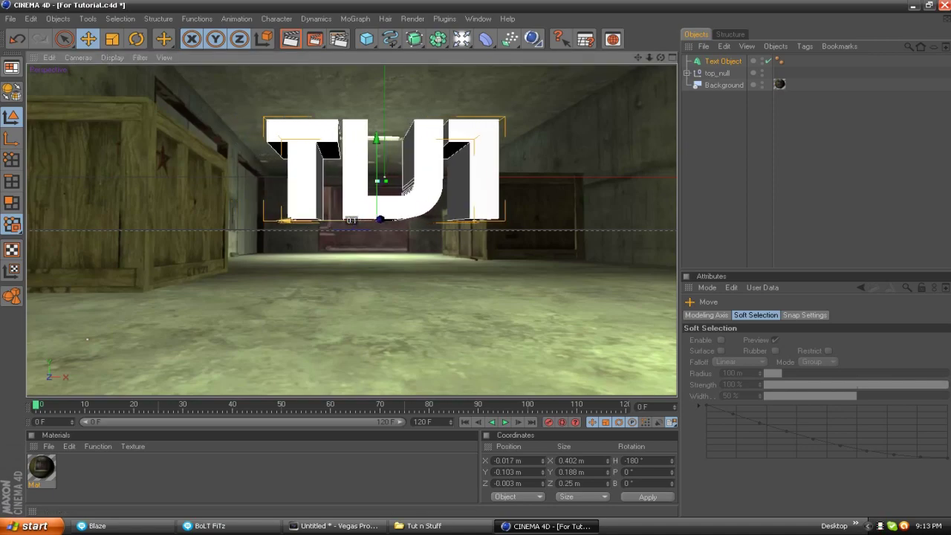
pyautogui.click(721, 62)
# - Keyframe all of the text's position, scale and rotation values at frame 0
pyautogui.click(721, 315)
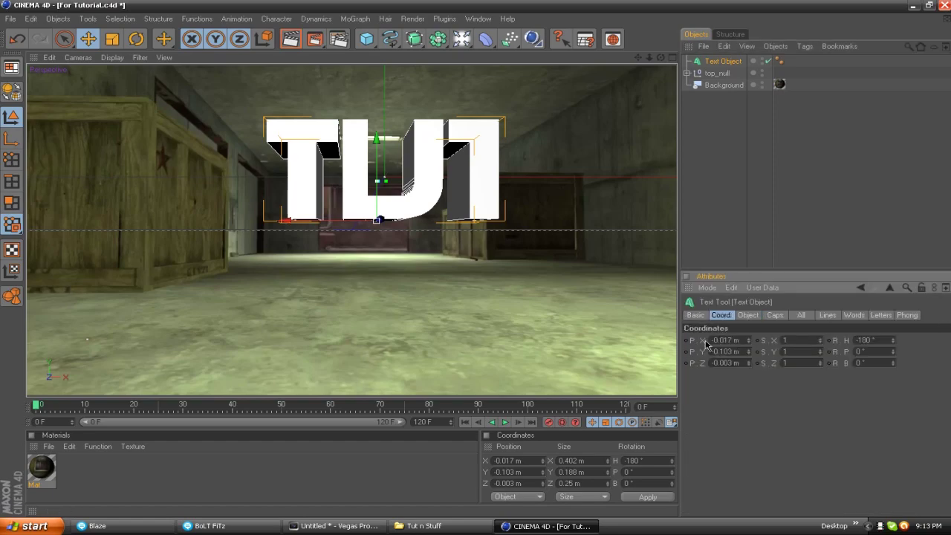
pyautogui.click(703, 340)
pyautogui.keyDown('shift'); pyautogui.click(848, 362); pyautogui.keyUp('shift')
pyautogui.keyDown('ctrl'); pyautogui.click(831, 364); pyautogui.keyUp('ctrl')
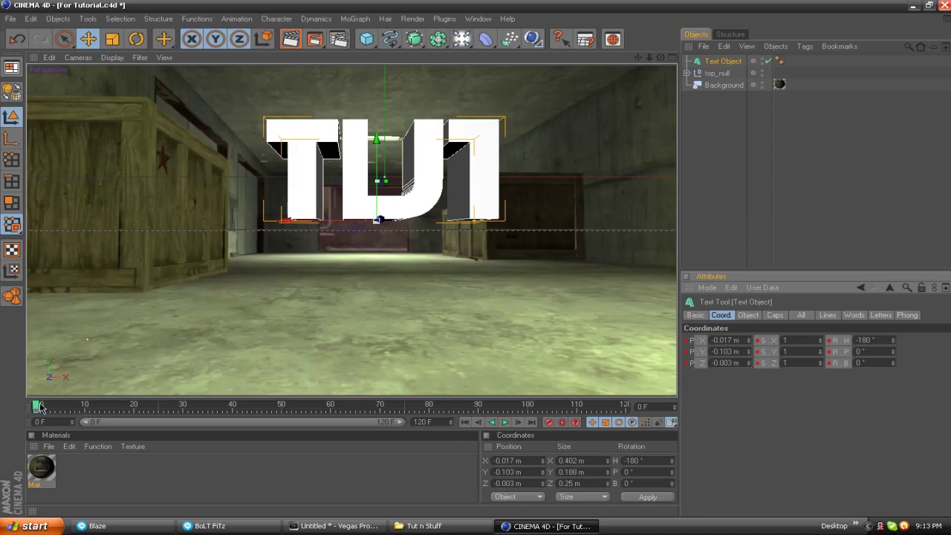
# - At frame 120, move the text left to X −0.237 m, then review from frame 0
pyautogui.moveTo(37, 407); pyautogui.dragTo(405, 413)
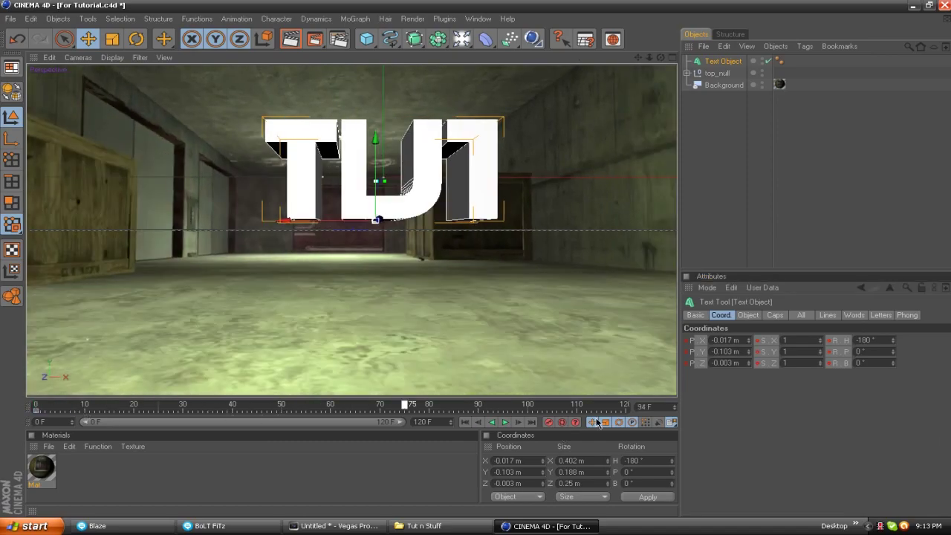
pyautogui.hotkey('shift', 'g')
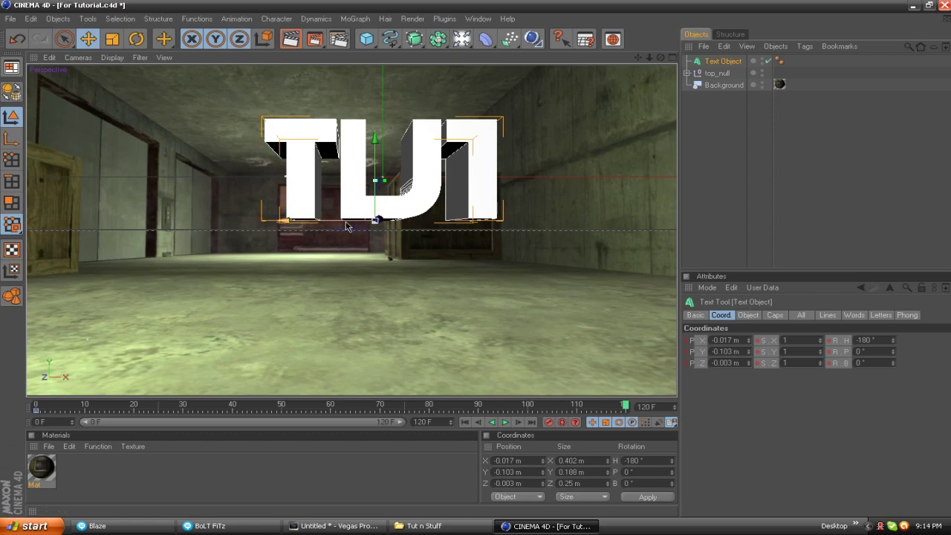
pyautogui.moveTo(347, 226); pyautogui.dragTo(217, 226)
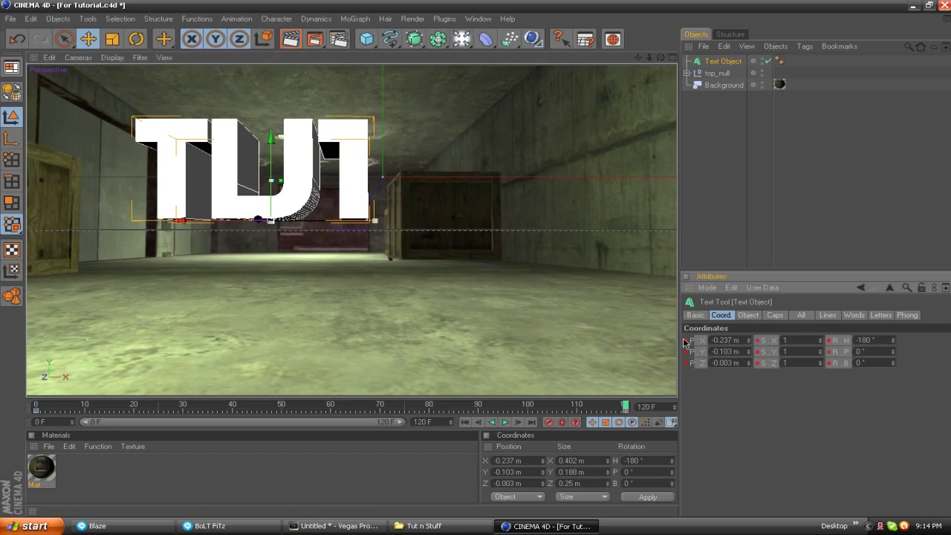
pyautogui.moveTo(43, 408); pyautogui.dragTo(382, 408)
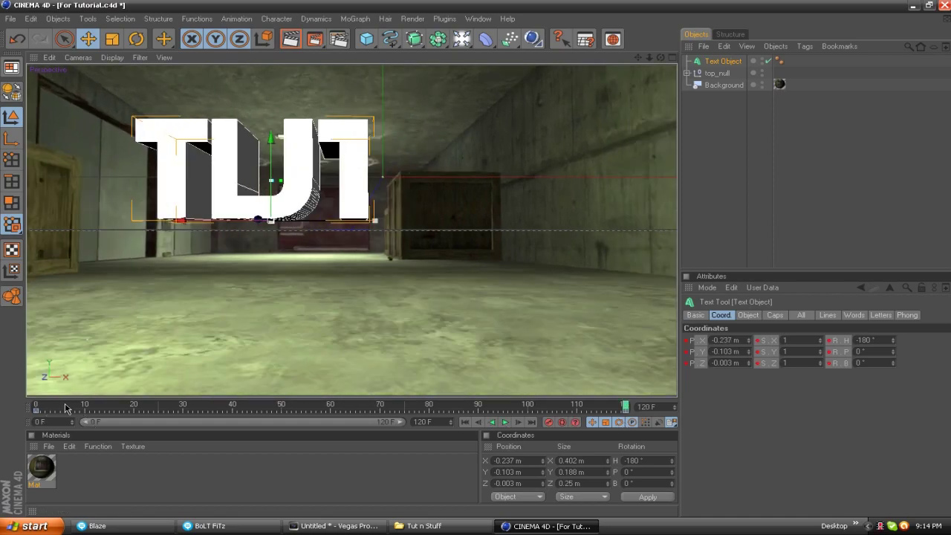
pyautogui.click(39, 406)
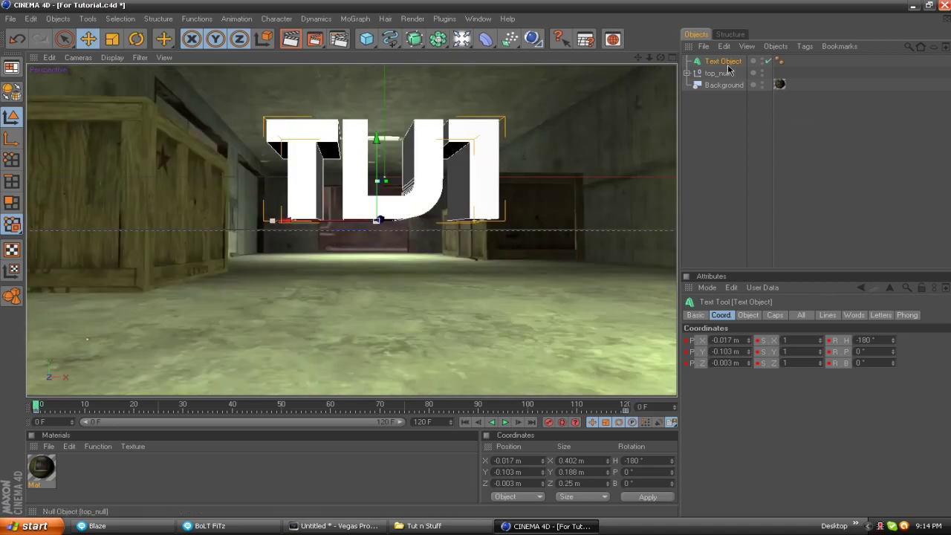
# - Set the Tut text object's extrusion depth to 0.025
pyautogui.click(747, 315)
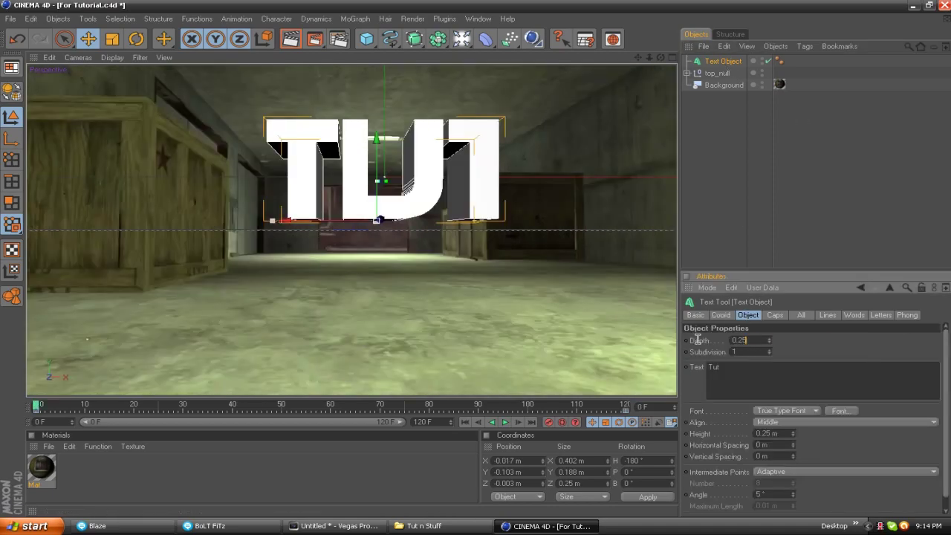
pyautogui.hotkey('ctrl', 'a')
pyautogui.press('BackSpace')
pyautogui.write('.025')
pyautogui.press('Return')
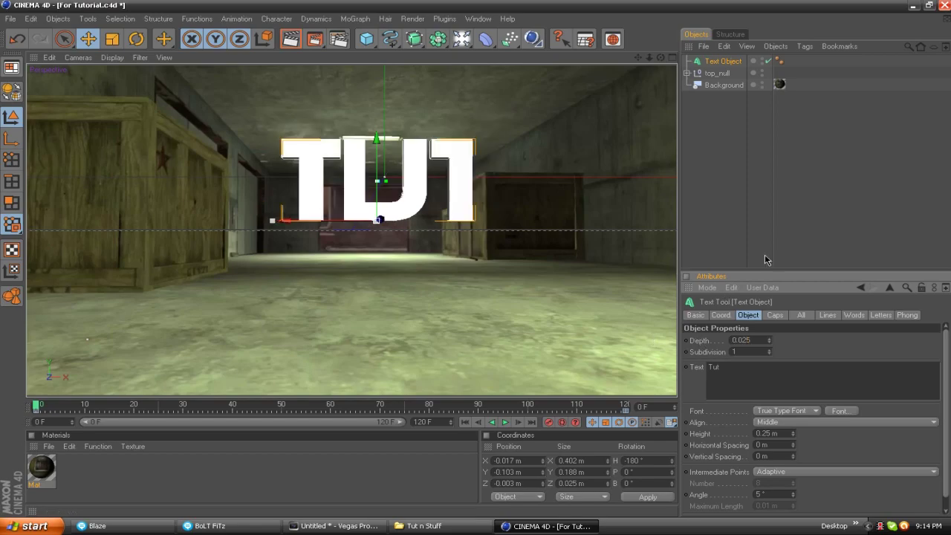
# - Change the text's extrusion depth to 0.05
pyautogui.doubleClick(748, 339)
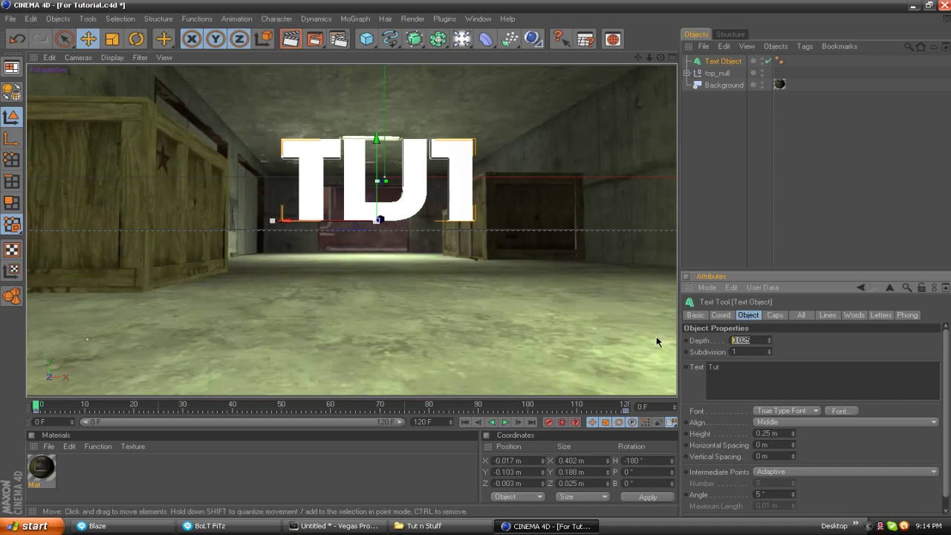
pyautogui.press('BackSpace')
pyautogui.write('0.05')
pyautogui.press('Return')
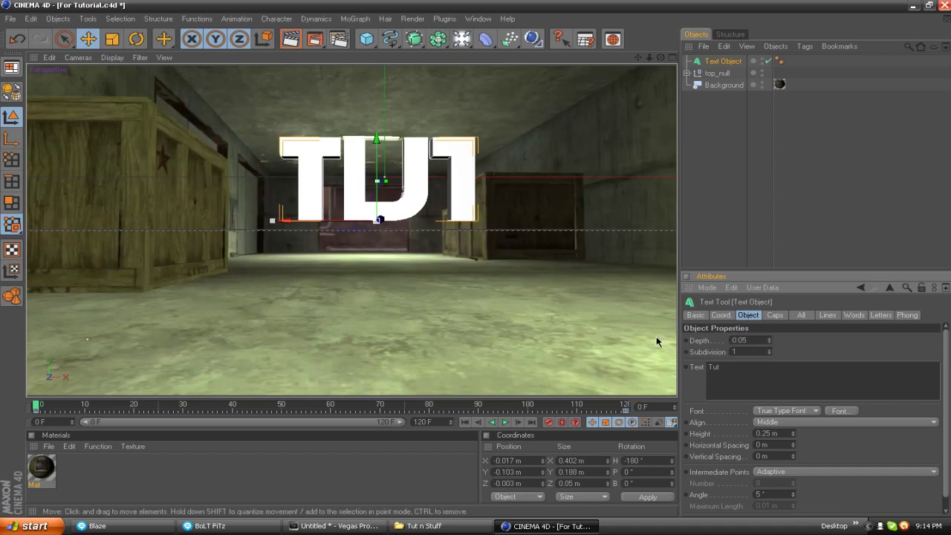
# - Review the text's Caps and Coordinates settings, then scrub the timeline to frame 93 and back
pyautogui.click(774, 318)
pyautogui.click(718, 318)
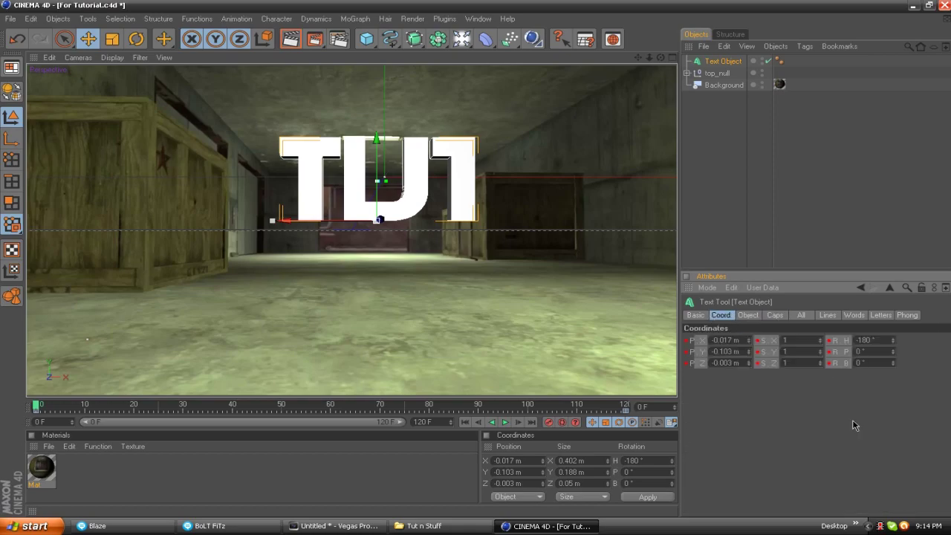
pyautogui.click(748, 315)
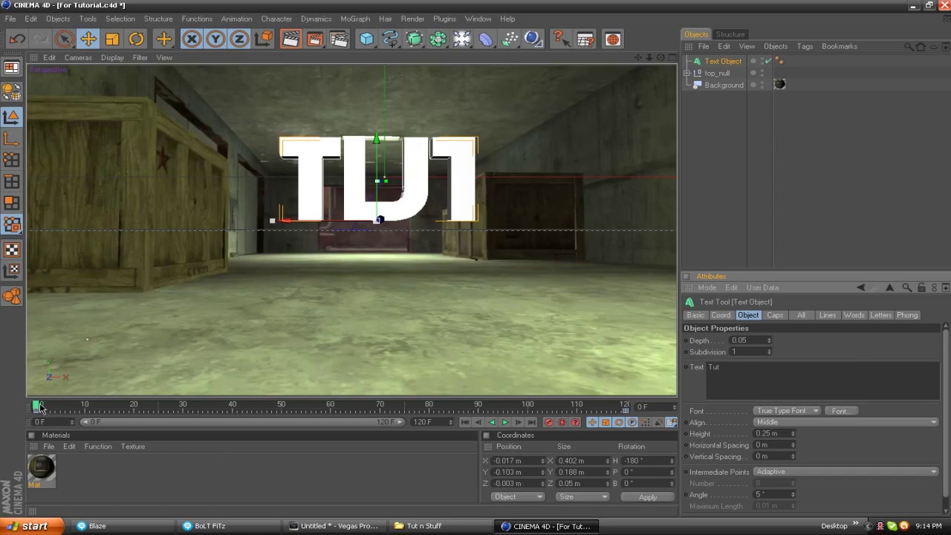
pyautogui.moveTo(41, 408); pyautogui.dragTo(494, 407)
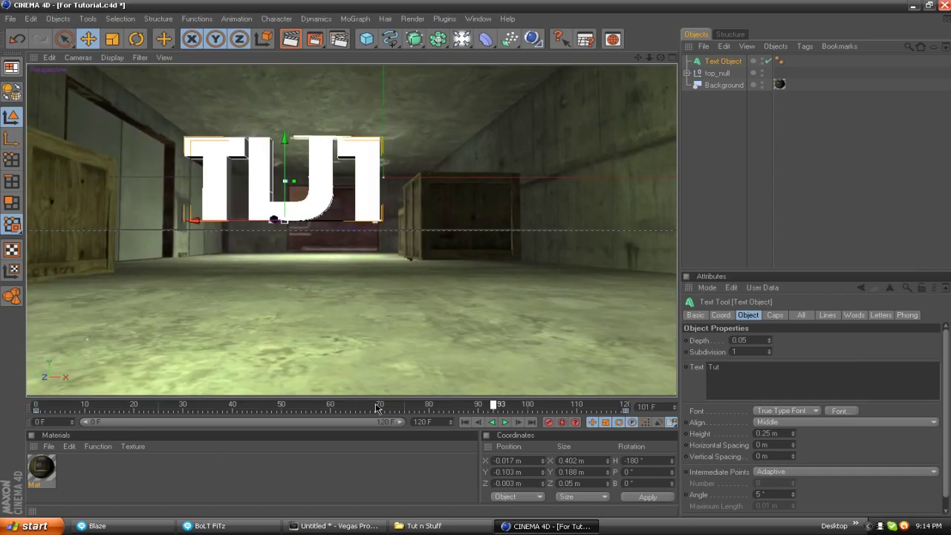
pyautogui.moveTo(378, 408); pyautogui.dragTo(35, 407)
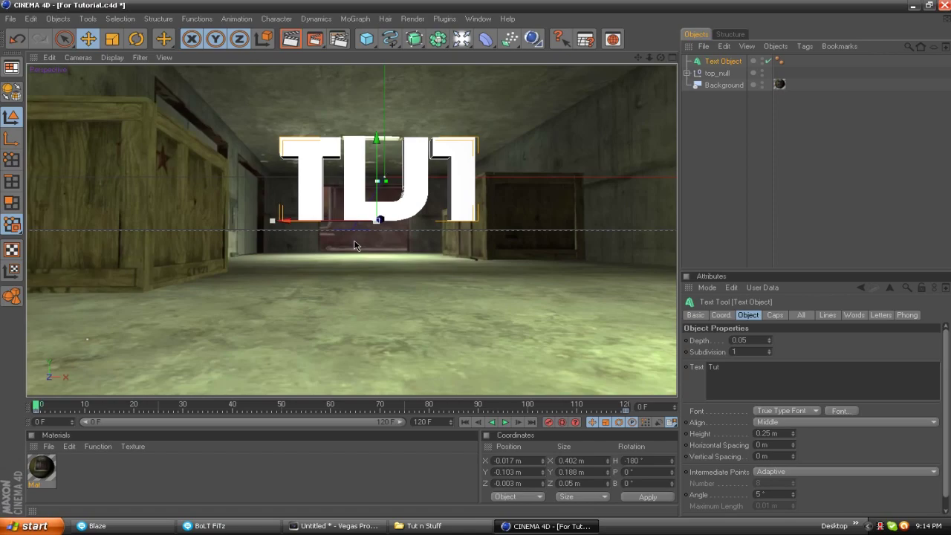
# - Add a light to the scene with its intensity set to 20%
pyautogui.click(461, 39)
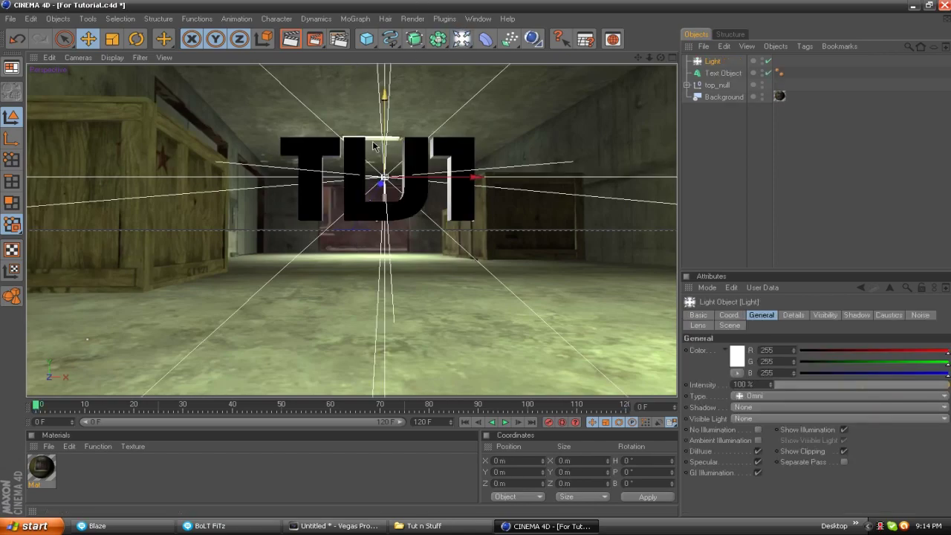
pyautogui.click(754, 385)
pyautogui.write('20')
pyautogui.press('Return')
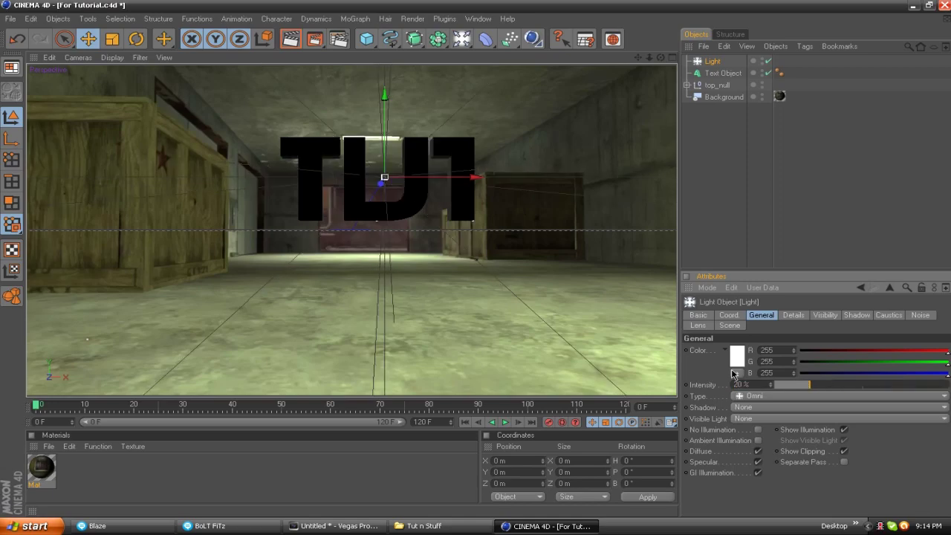
# - Place the light just above and slightly in front of the text, then preview in Perspective view
pyautogui.middleClick(320, 224)
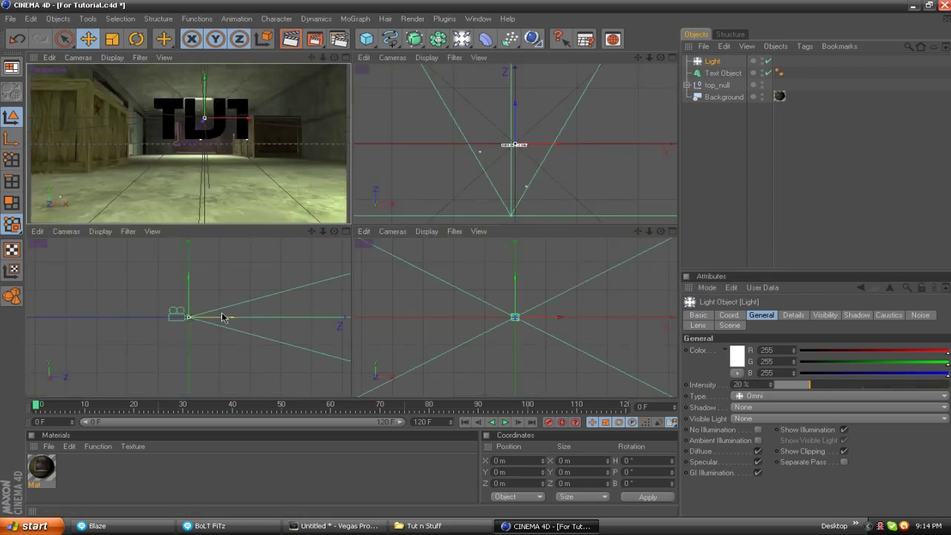
pyautogui.scroll(3, 571, 191)
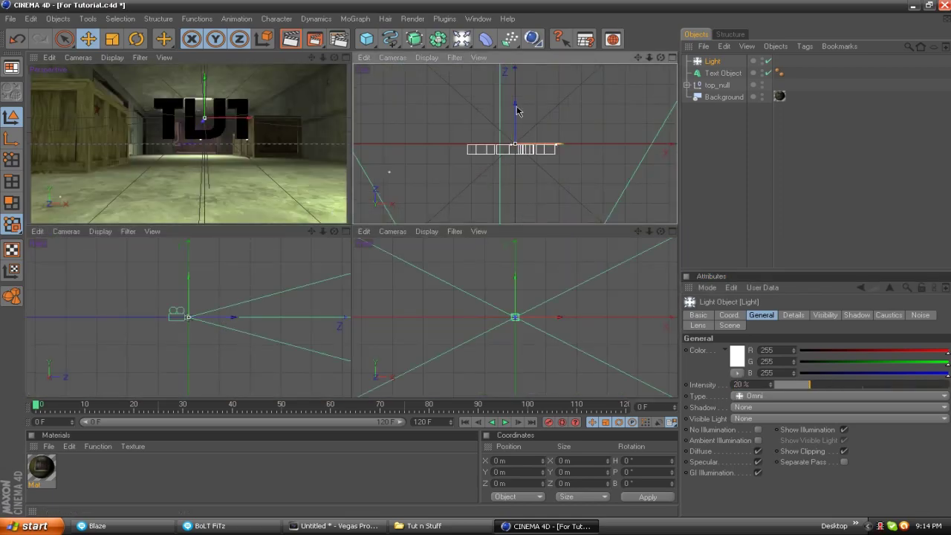
pyautogui.moveTo(516, 108); pyautogui.dragTo(515, 217)
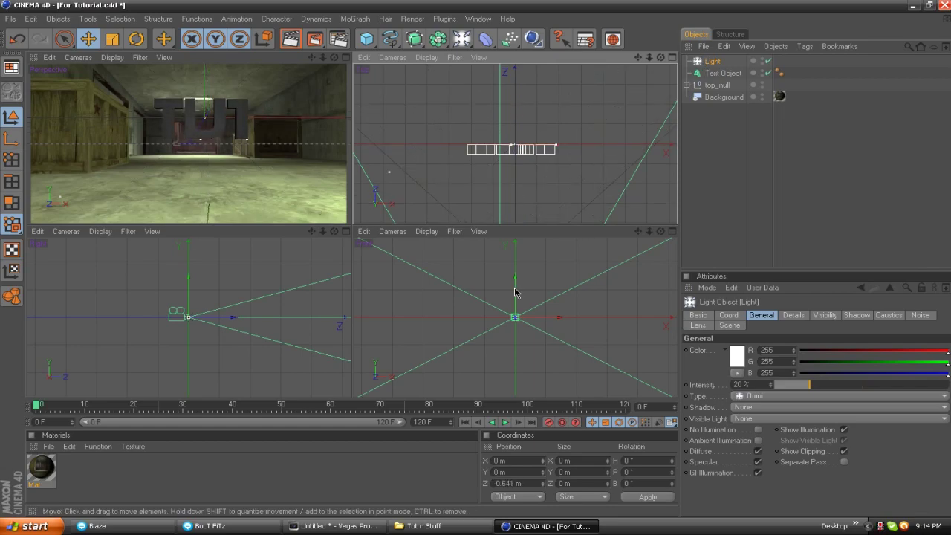
pyautogui.moveTo(516, 295); pyautogui.dragTo(514, 319)
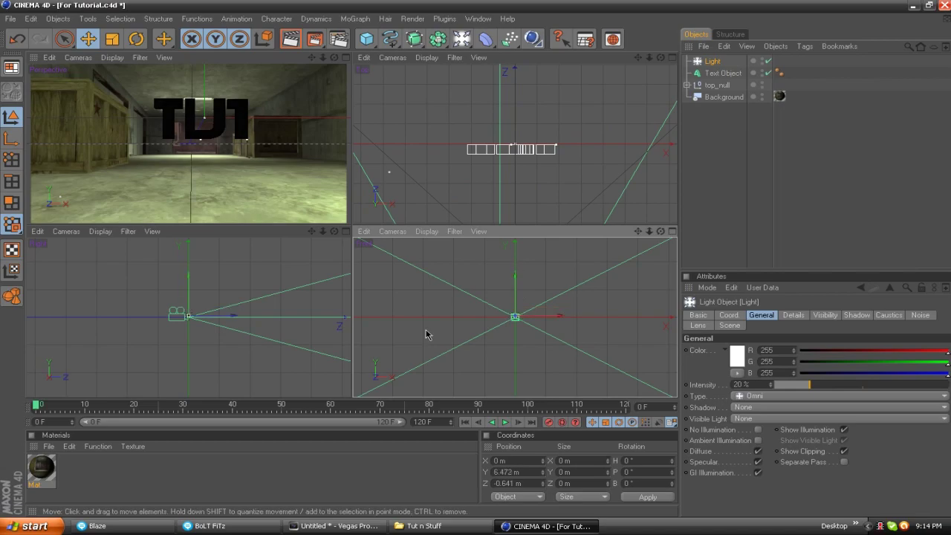
pyautogui.scroll(-3, 500, 312)
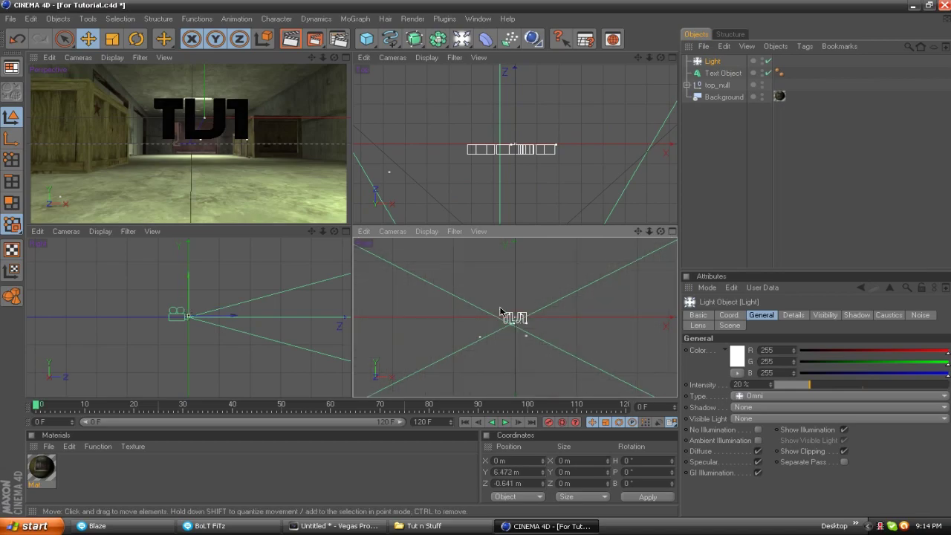
pyautogui.moveTo(529, 263); pyautogui.dragTo(551, 312)
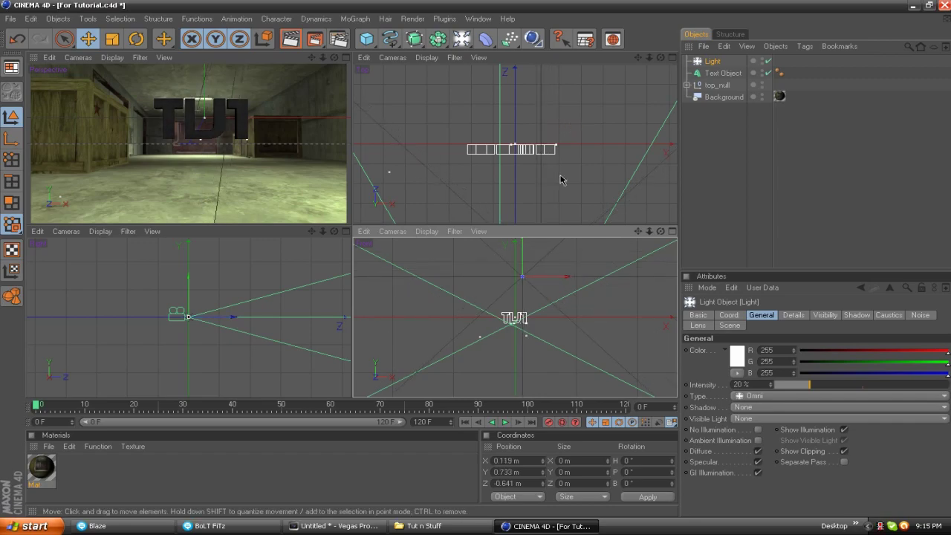
pyautogui.moveTo(580, 125); pyautogui.dragTo(521, 123)
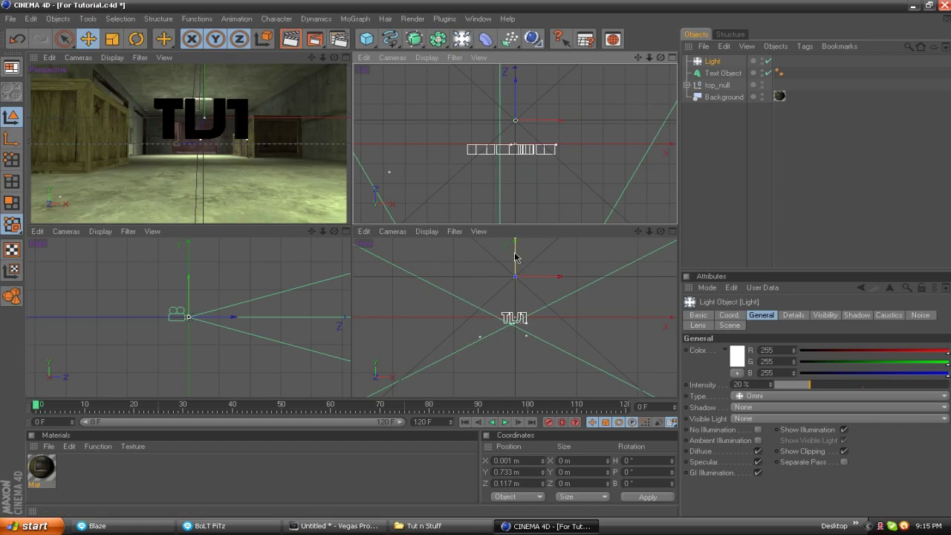
pyautogui.moveTo(516, 257); pyautogui.dragTo(515, 287)
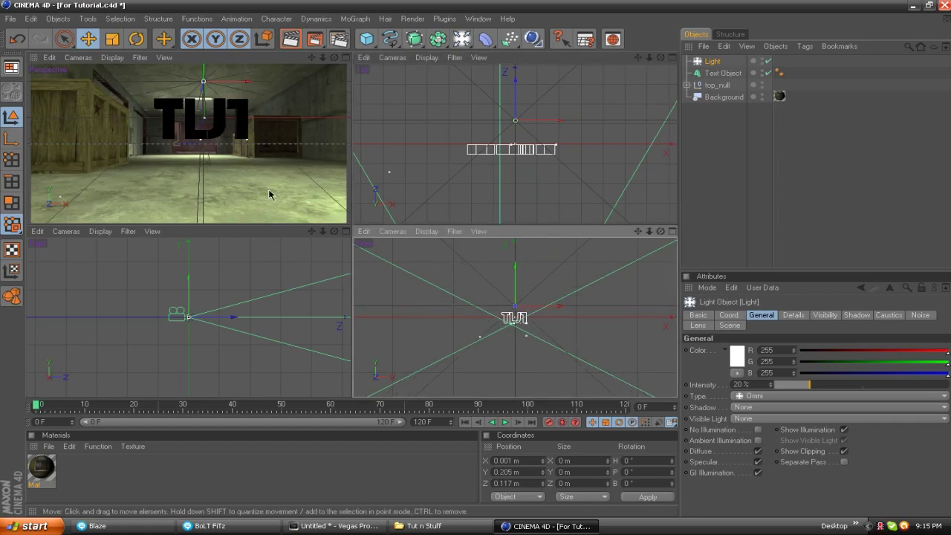
pyautogui.middleClick(134, 127)
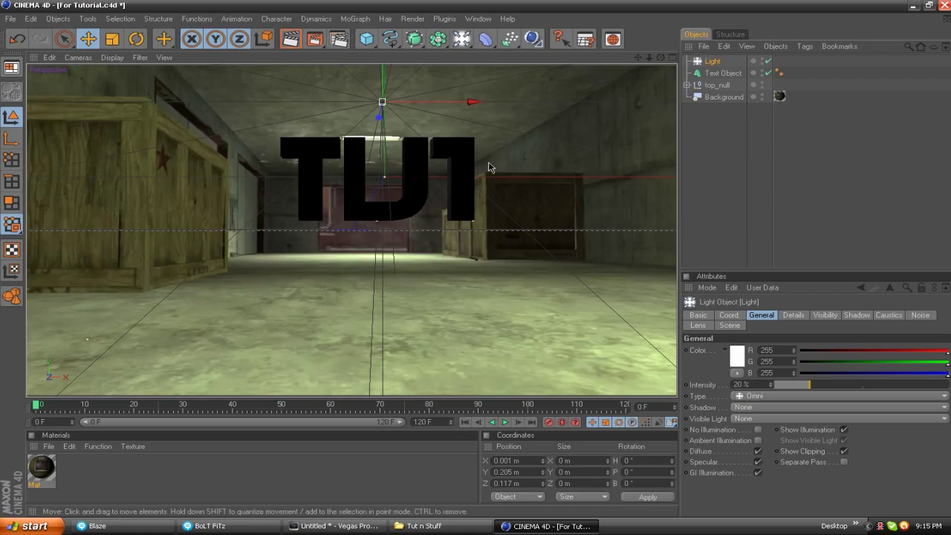
pyautogui.moveTo(82, 413)
pyautogui.mouseDown()
pyautogui.moveTo(399, 413)
pyautogui.moveTo(0, 396)
pyautogui.mouseUp()
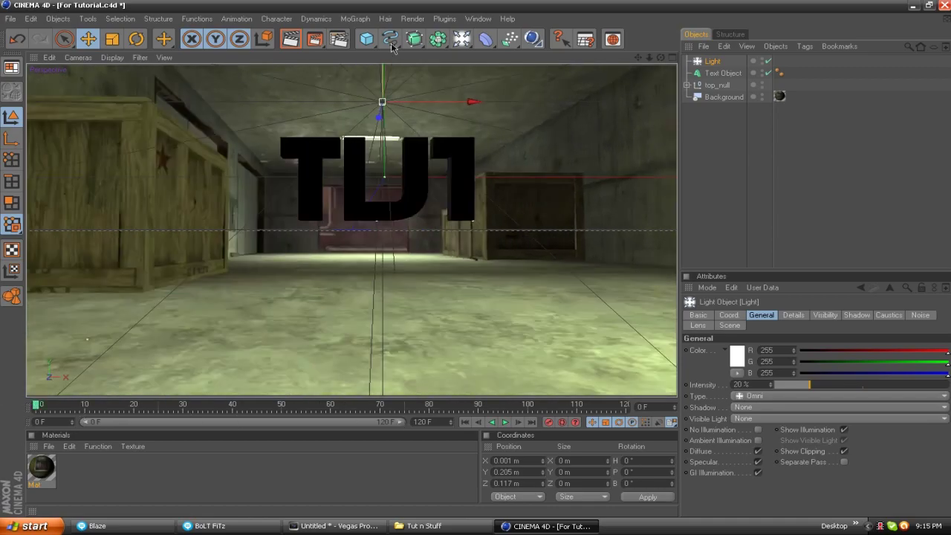
# - Set the render Save format to PNG with alpha channel at 8 bits per channel and choose the output file
pyautogui.click(338, 40)
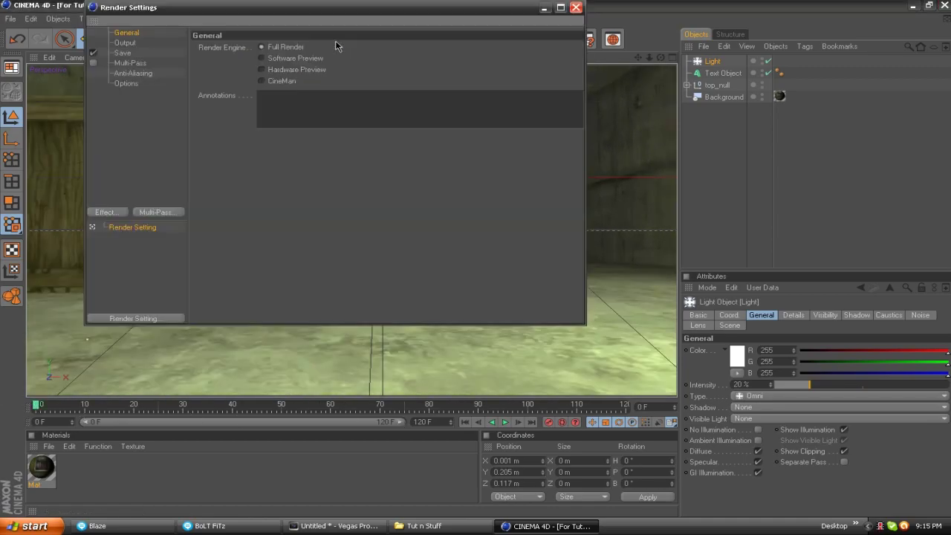
pyautogui.click(122, 53)
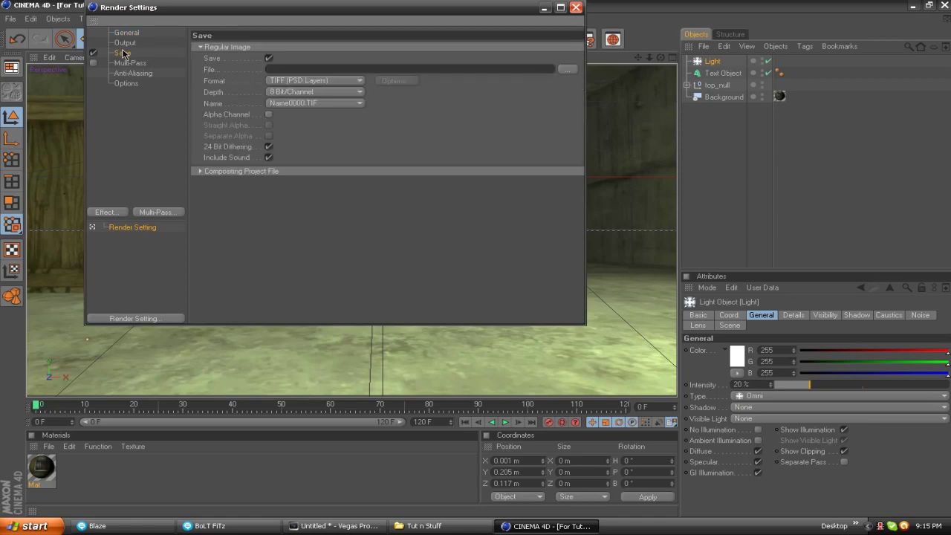
pyautogui.click(312, 81)
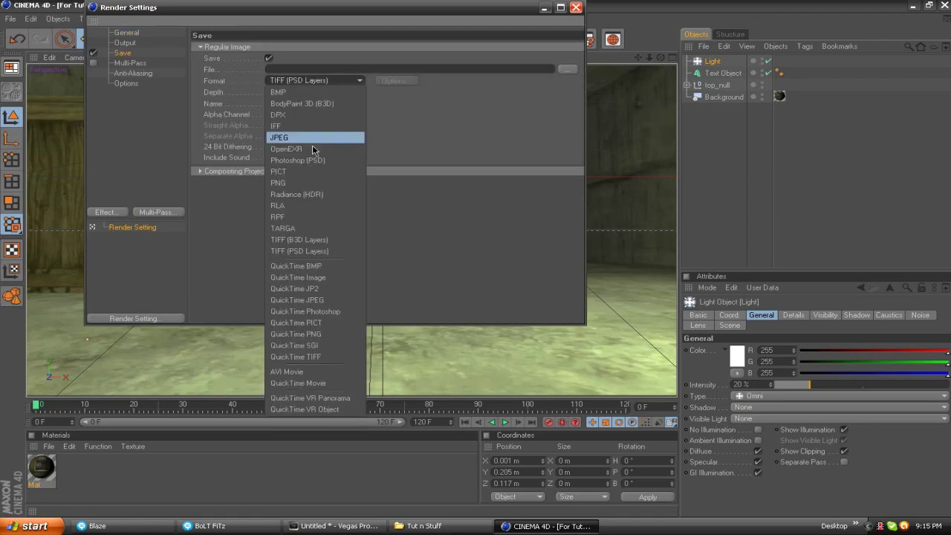
pyautogui.click(297, 183)
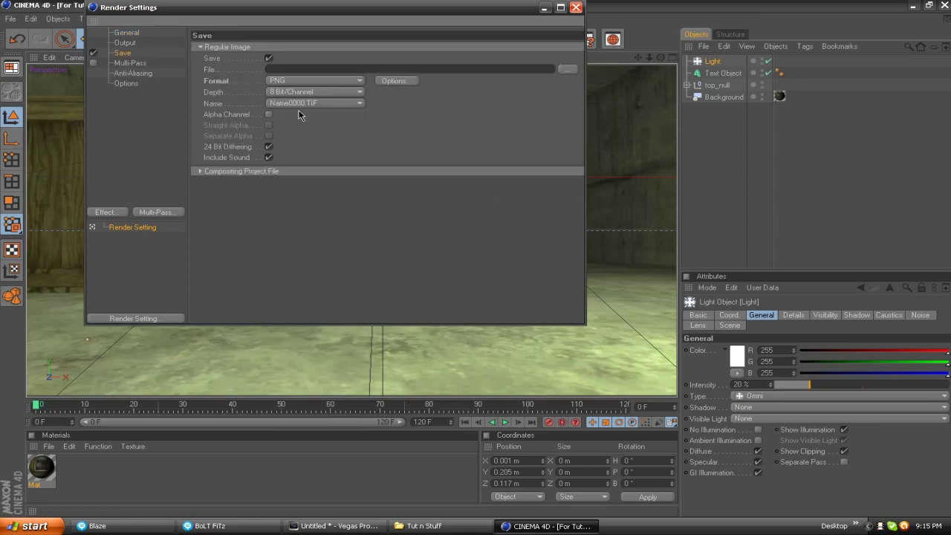
pyautogui.click(269, 116)
pyautogui.click(324, 95)
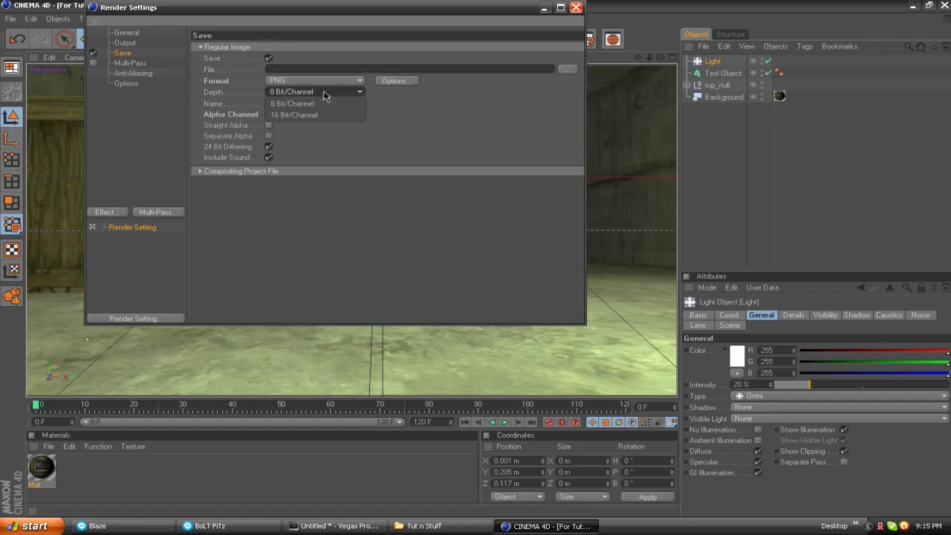
pyautogui.click(389, 138)
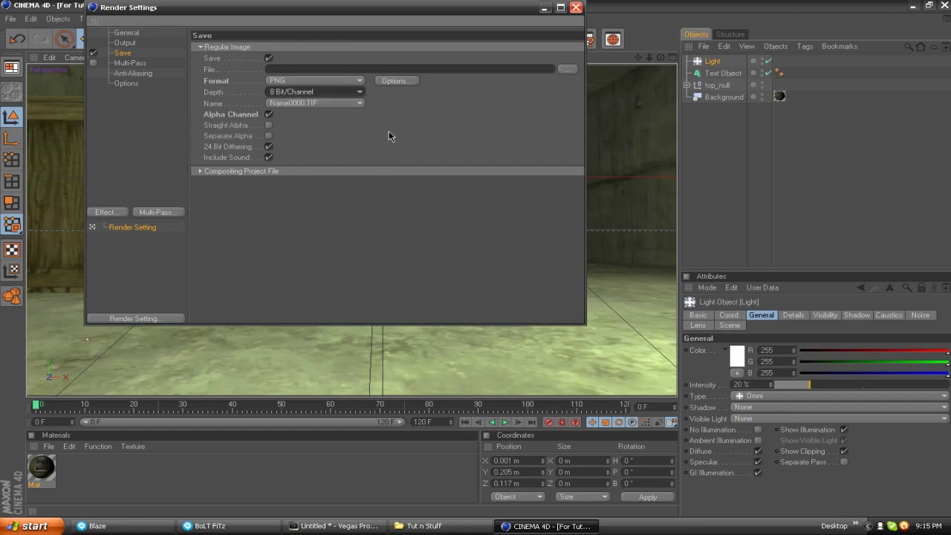
pyautogui.click(574, 70)
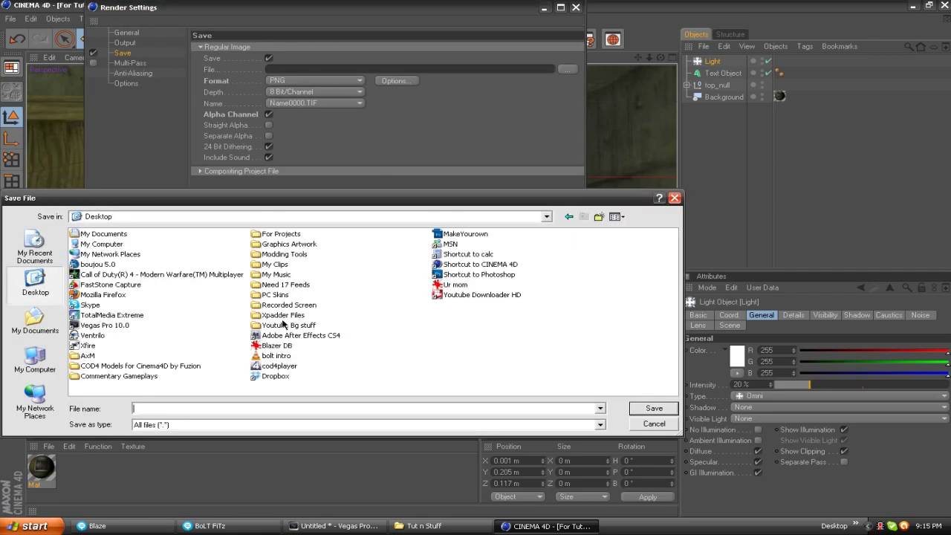
# - Save the render output as 'tut 3d text' in Desktop > Recorded Screen > Tut n Stuff > 3d Text Seq
pyautogui.doubleClick(296, 329)
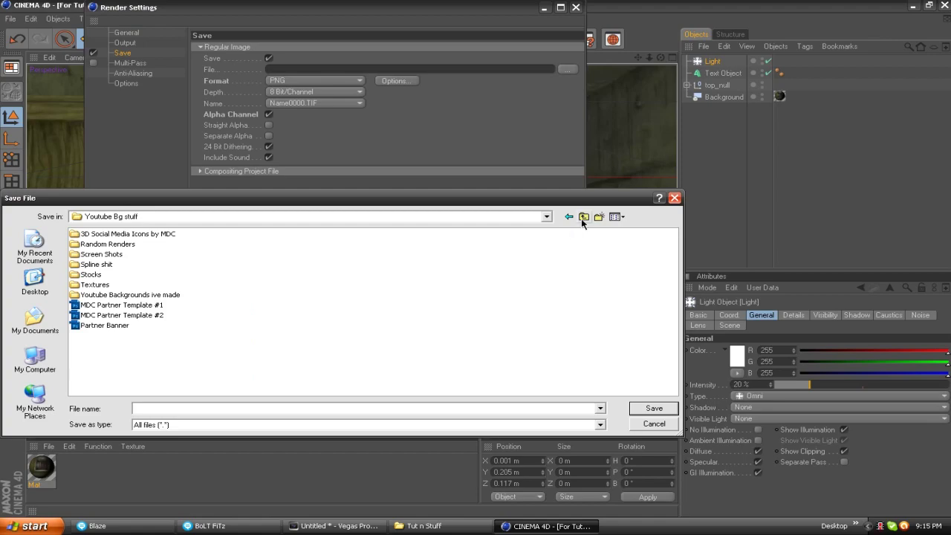
pyautogui.click(583, 217)
pyautogui.doubleClick(285, 306)
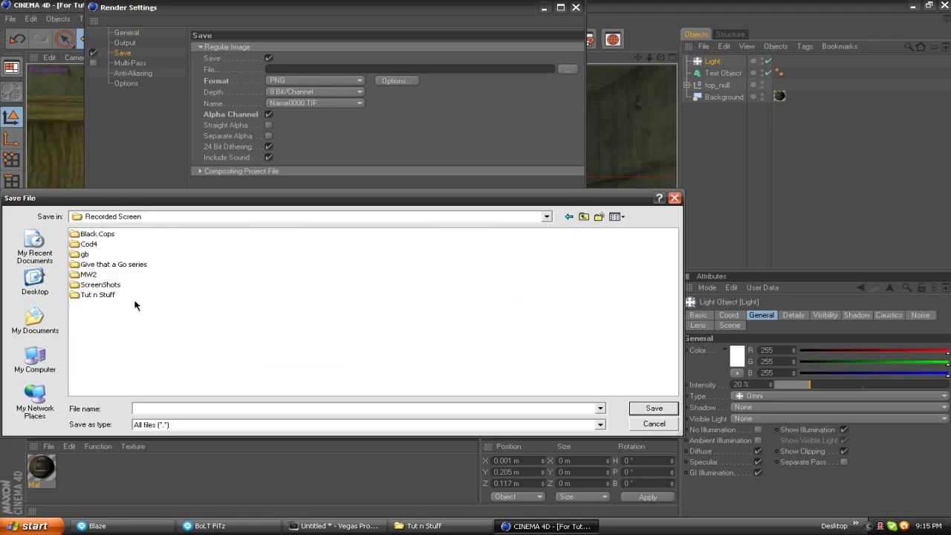
pyautogui.doubleClick(77, 295)
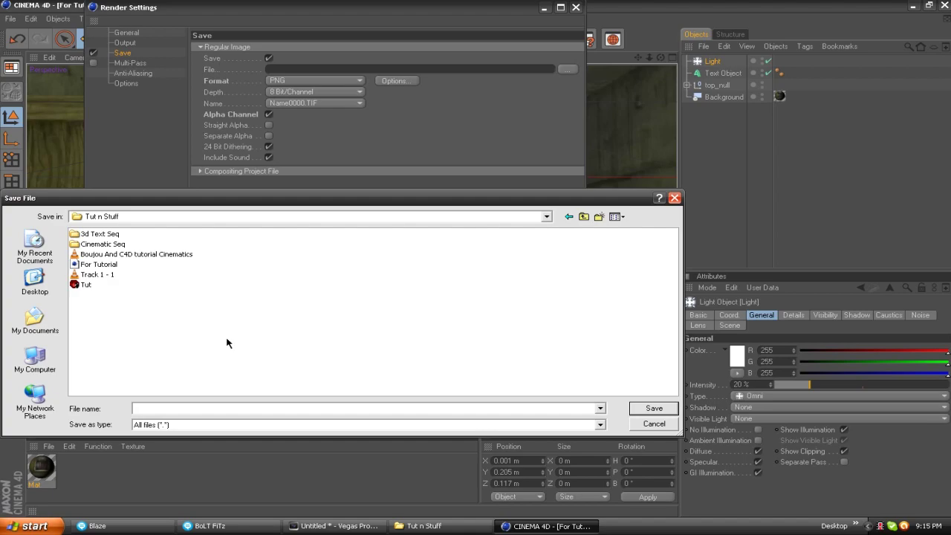
pyautogui.doubleClick(113, 234)
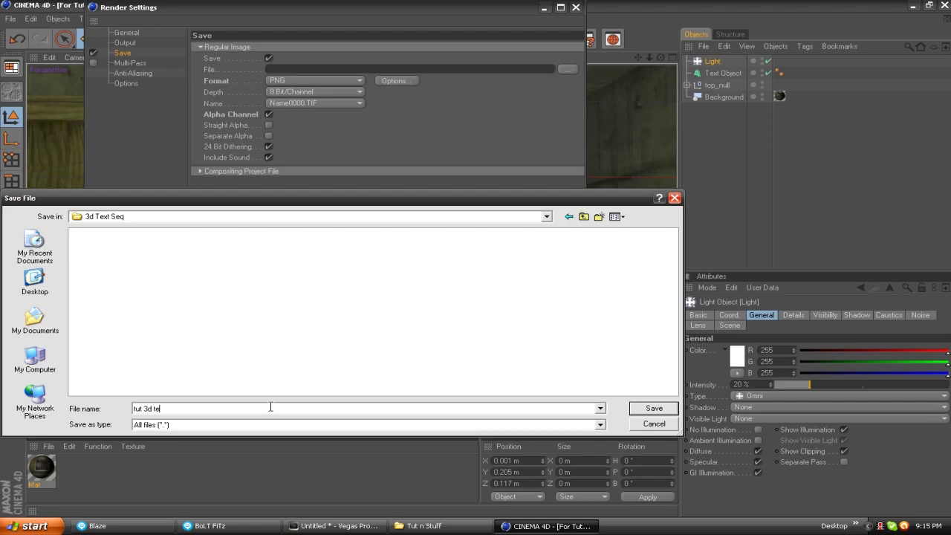
pyautogui.click(651, 410)
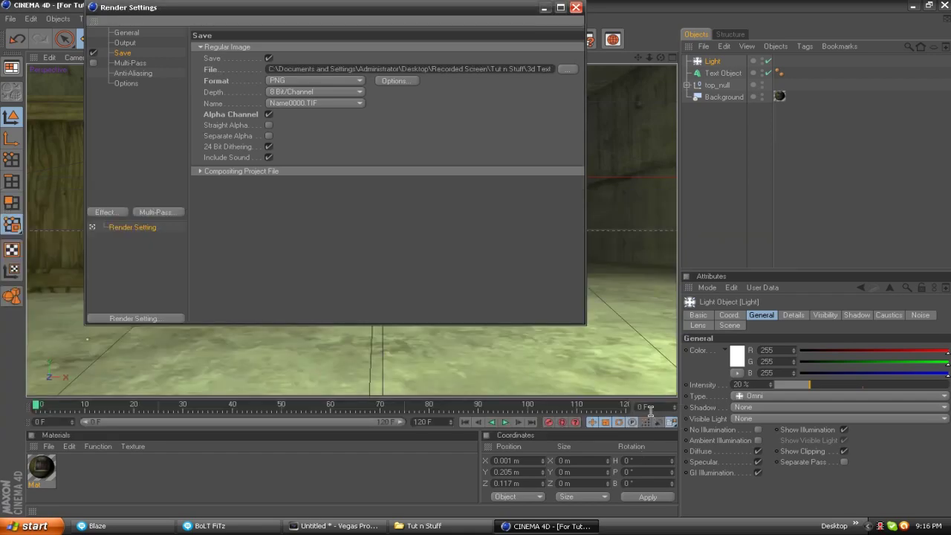
# - Set the Output frame range to All Frames (0 to 120 F) and switch to After Effects
pyautogui.click(124, 43)
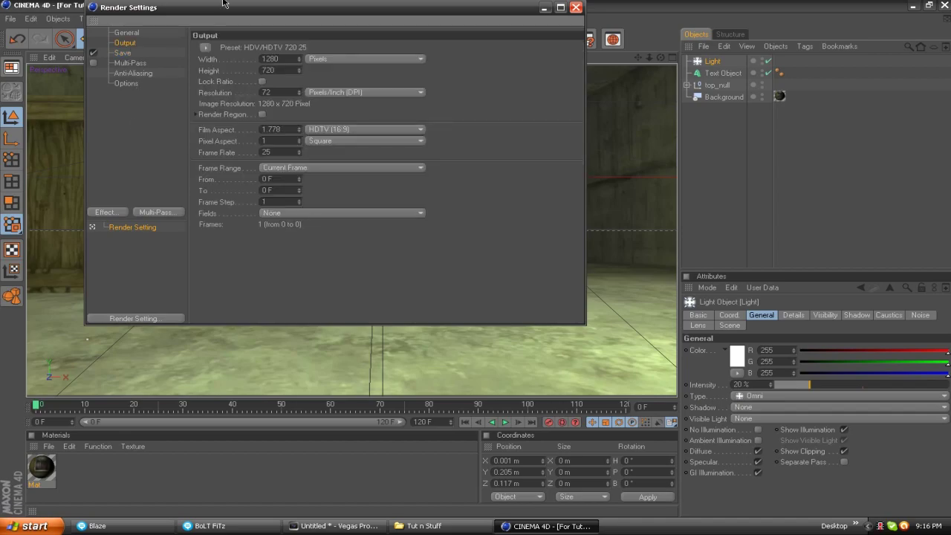
pyautogui.click(305, 168)
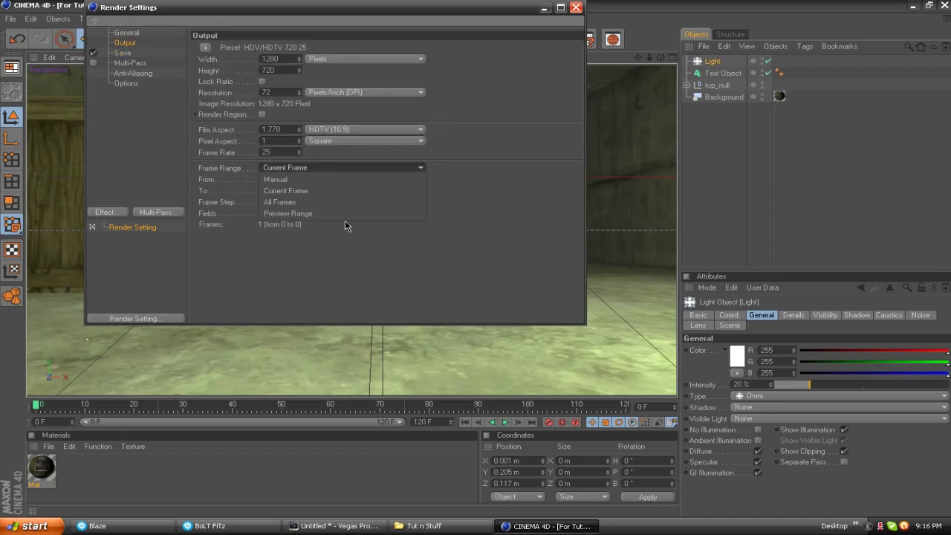
pyautogui.click(344, 202)
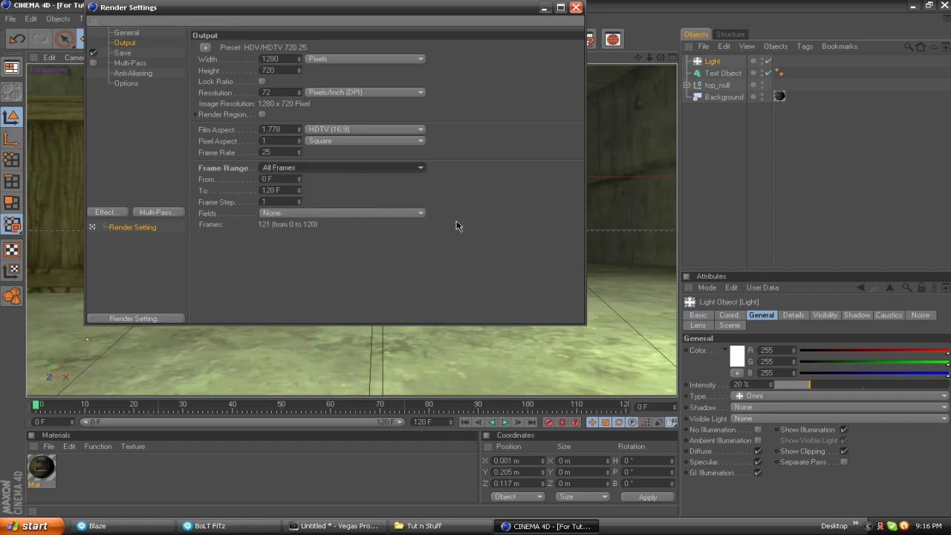
pyautogui.doubleClick(261, 155)
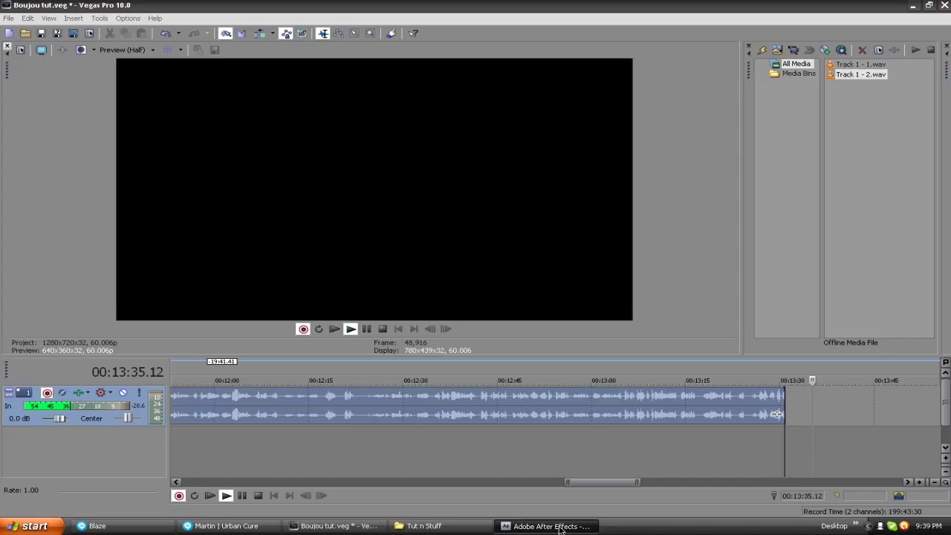
pyautogui.click(558, 527)
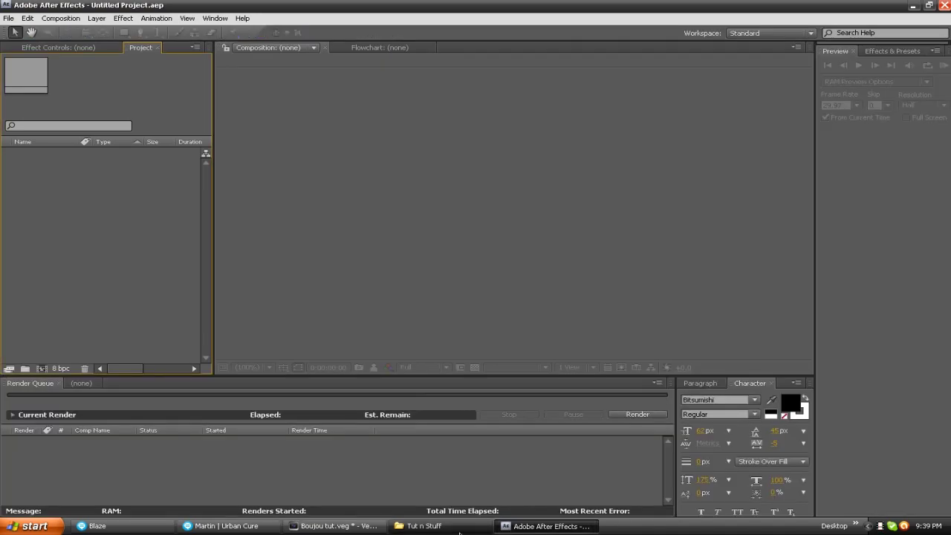
# - Import the Boujou And C4D tutorial Cinematics video and create a composition from it
pyautogui.click(431, 526)
pyautogui.doubleClick(531, 207)
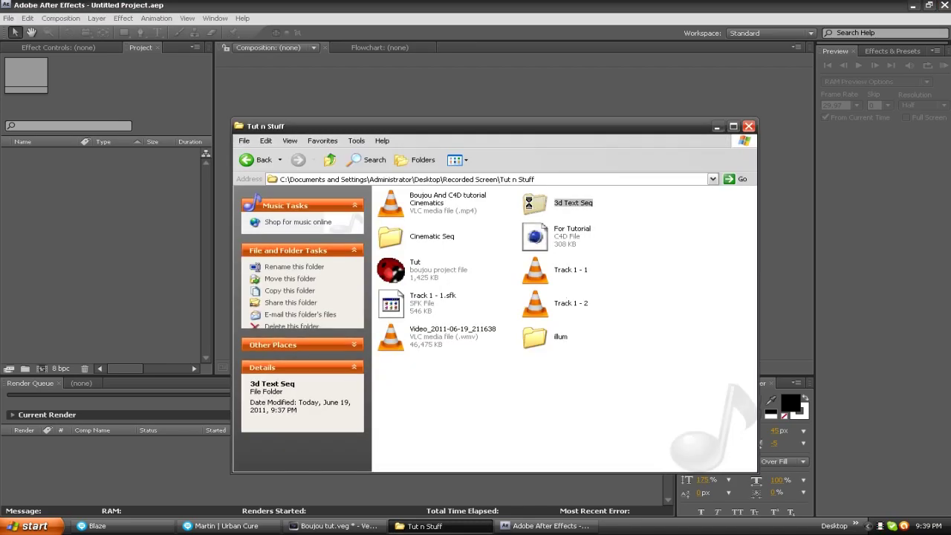
pyautogui.click(261, 160)
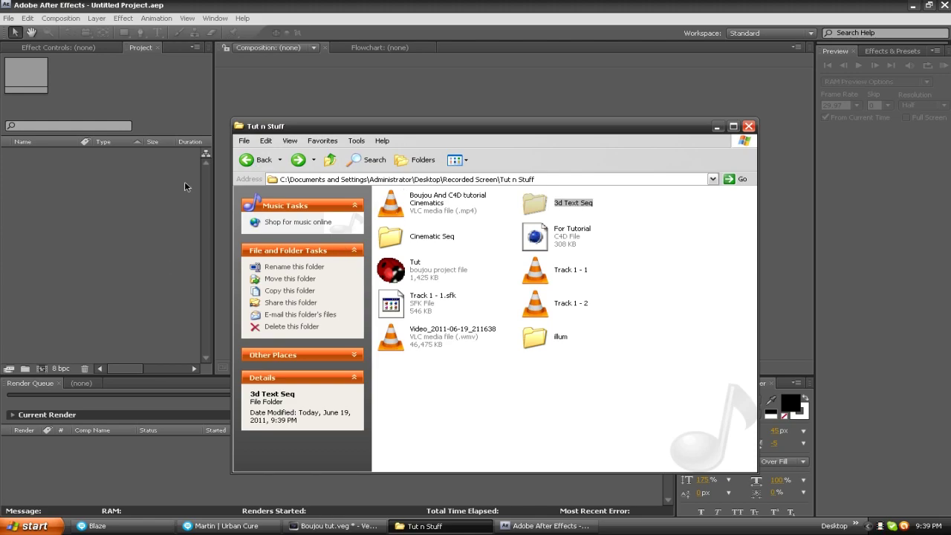
pyautogui.click(394, 207)
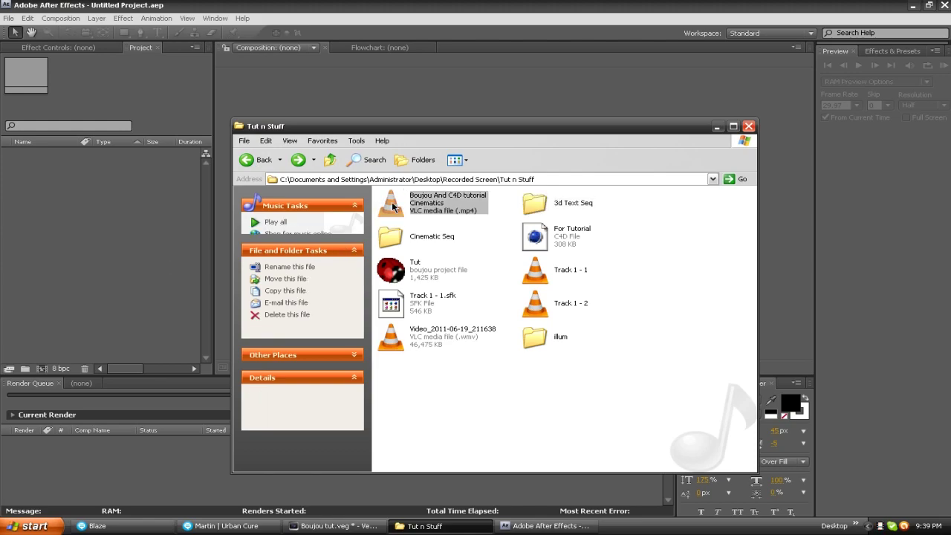
pyautogui.moveTo(394, 207); pyautogui.dragTo(80, 187)
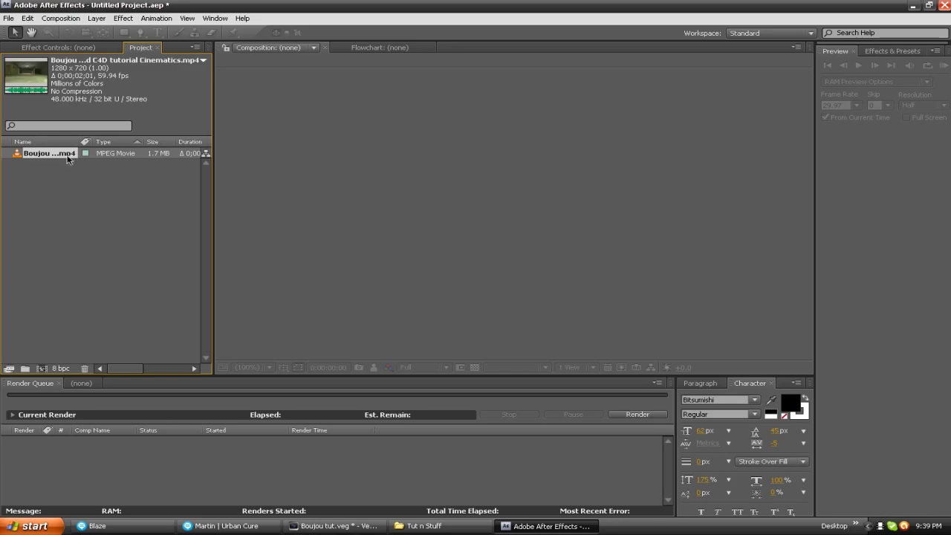
pyautogui.moveTo(62, 155); pyautogui.dragTo(508, 235)
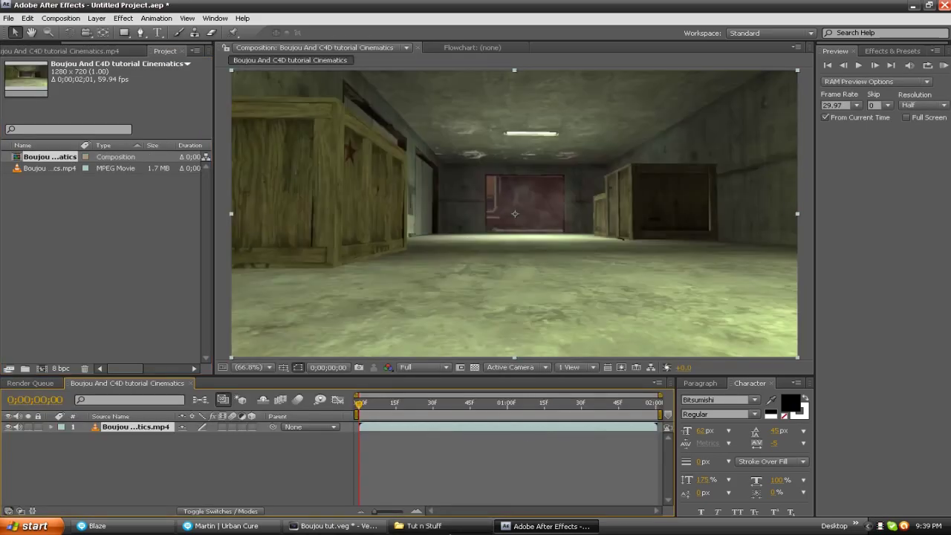
# - Import the 3d Text Seq PNG sequence and add it to the composition as a layer
pyautogui.click(423, 525)
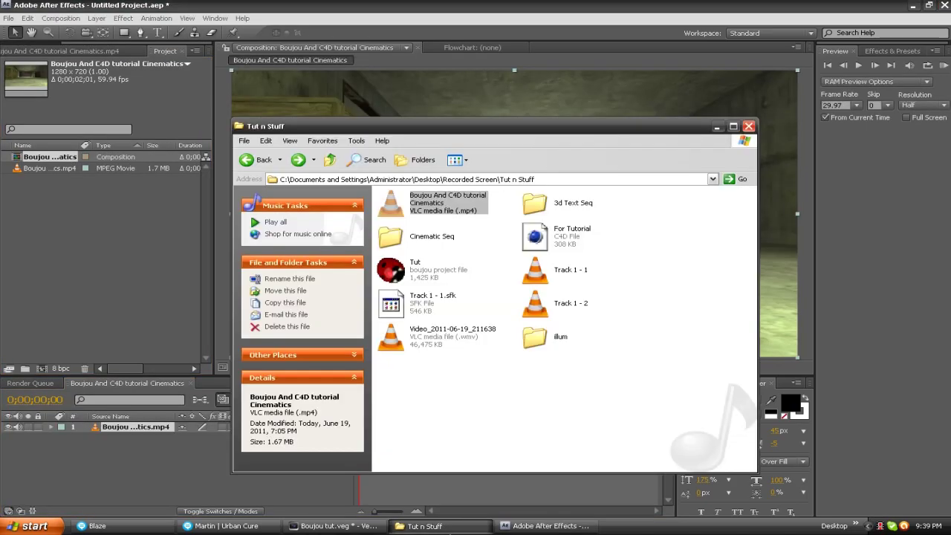
pyautogui.click(537, 210)
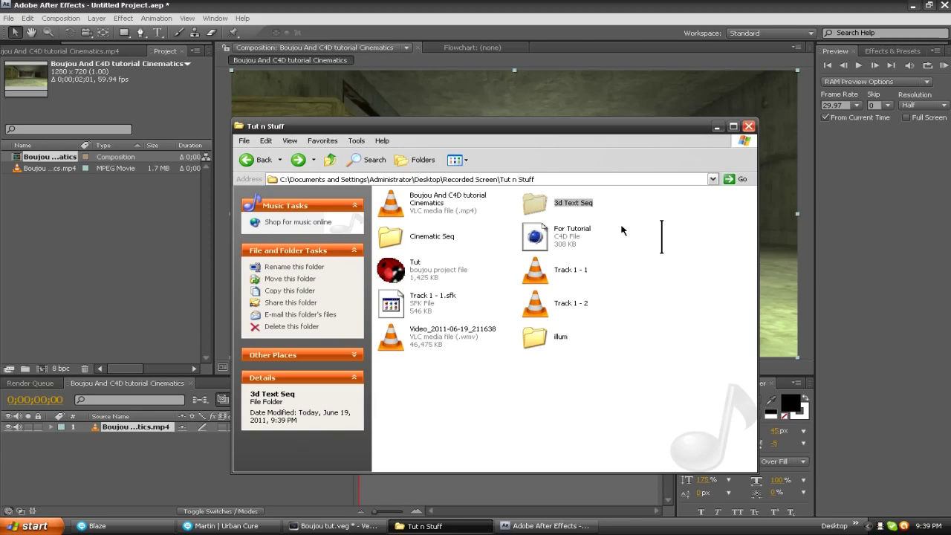
pyautogui.click(547, 526)
pyautogui.moveTo(546, 526); pyautogui.dragTo(95, 198)
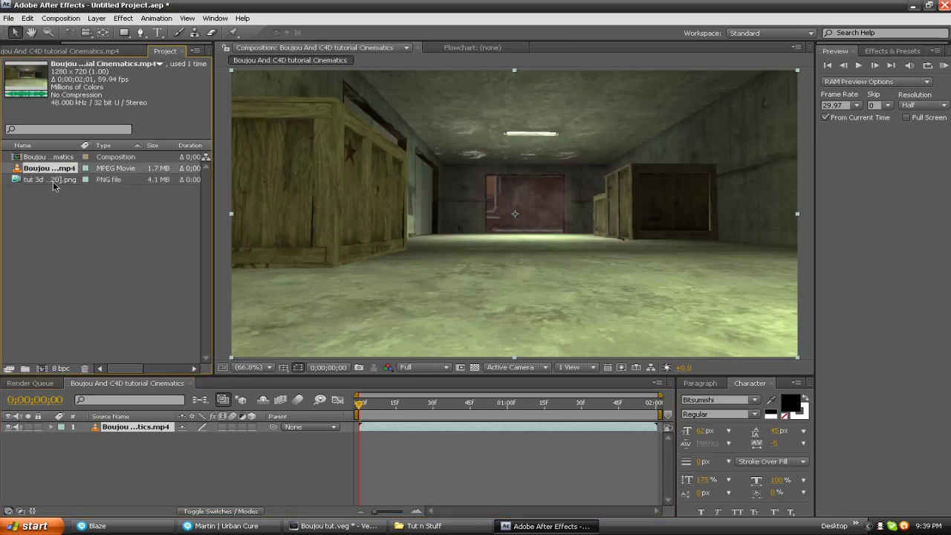
pyautogui.click(51, 179)
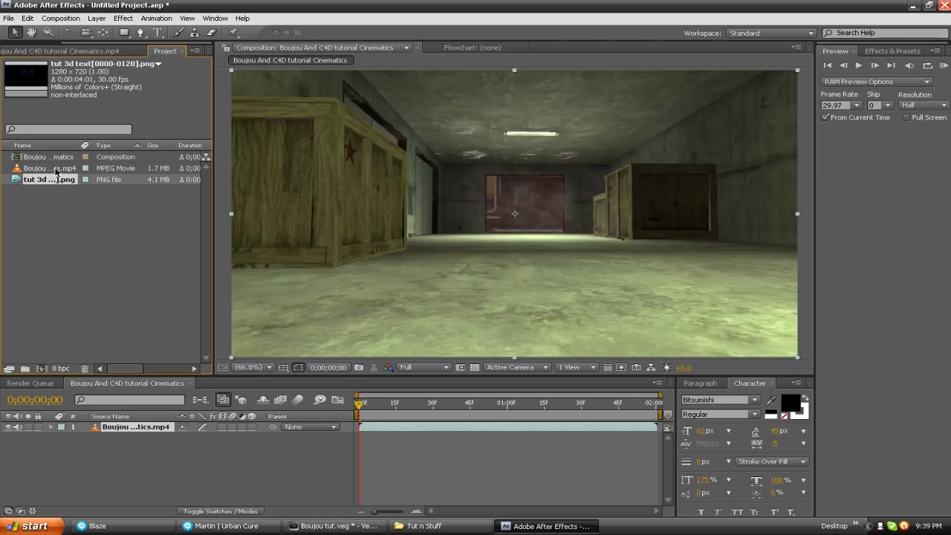
pyautogui.click(55, 170)
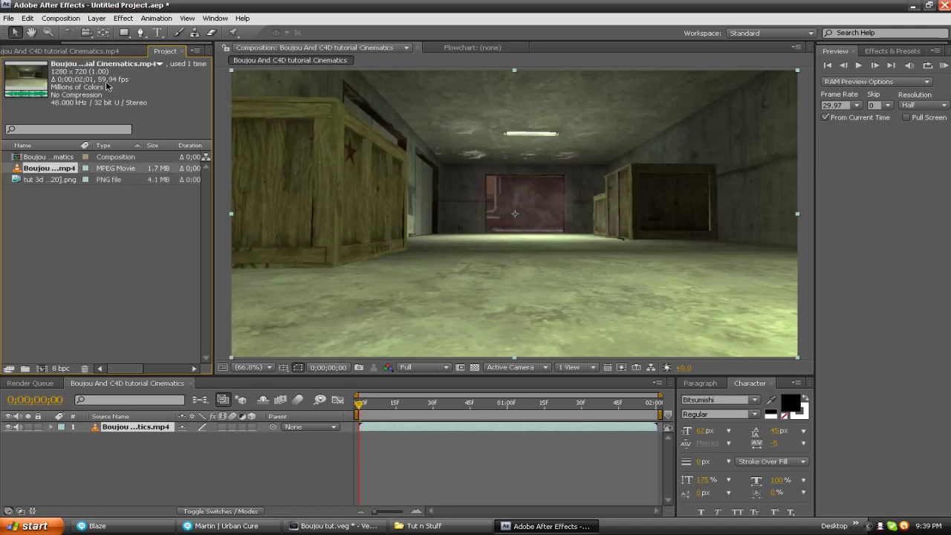
pyautogui.click(63, 179)
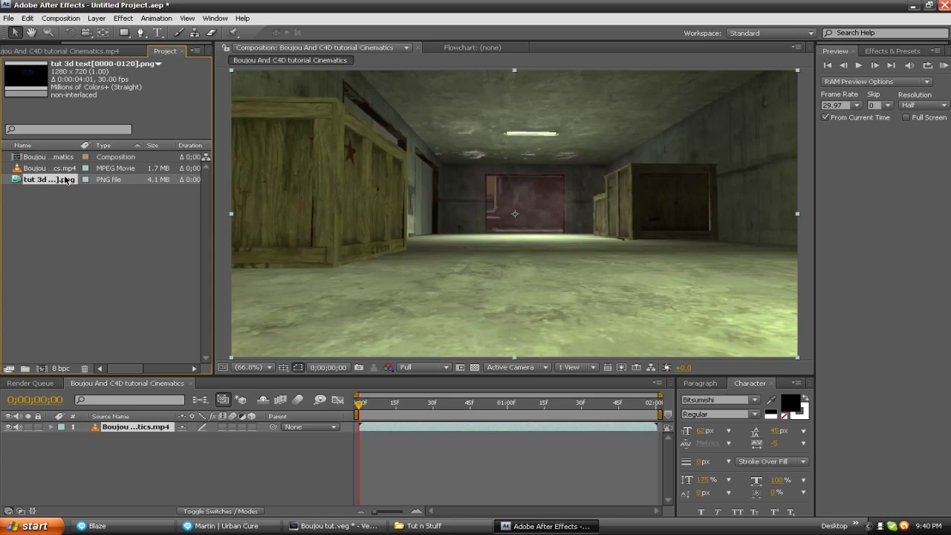
pyautogui.moveTo(65, 182); pyautogui.dragTo(515, 220)
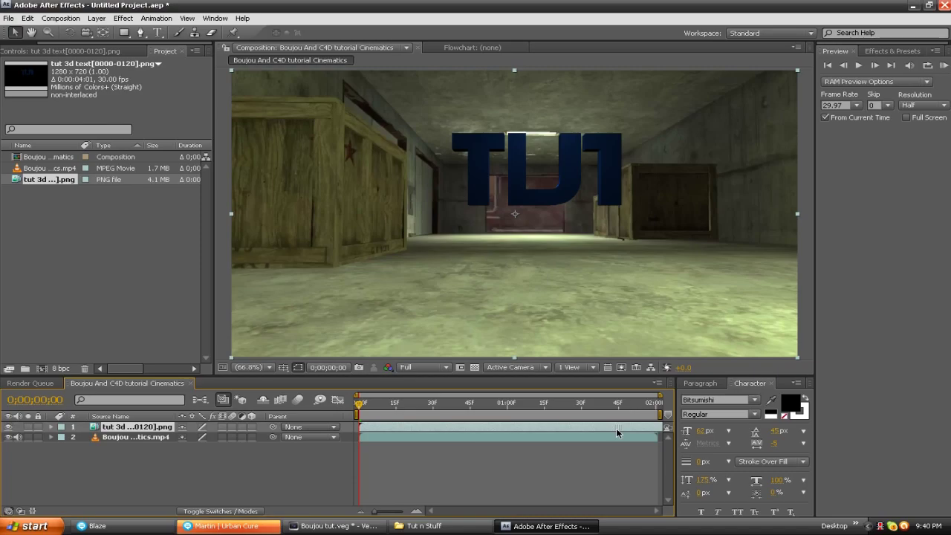
# - Bring up Time > Time Stretch for the tut 3d text layer
pyautogui.rightClick(147, 430)
pyautogui.click(141, 327)
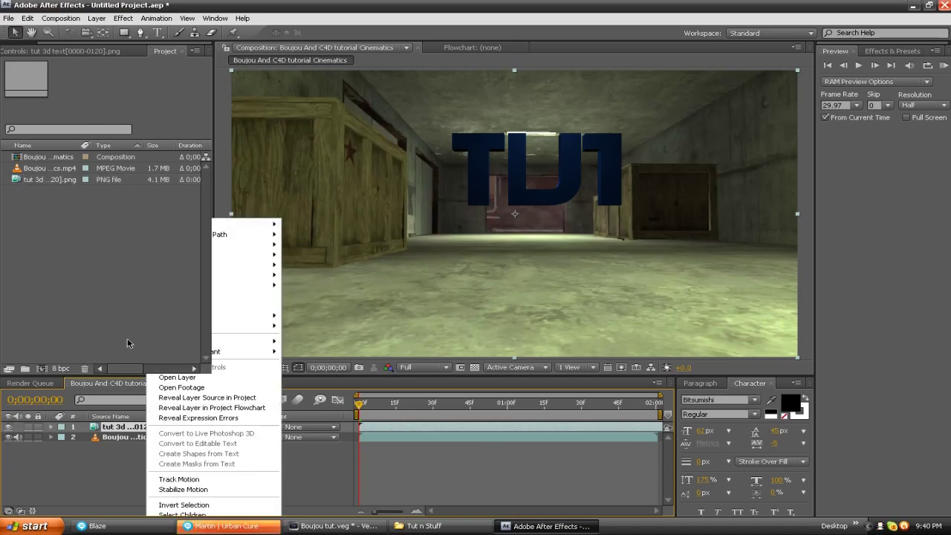
pyautogui.moveTo(122, 368); pyautogui.dragTo(156, 372)
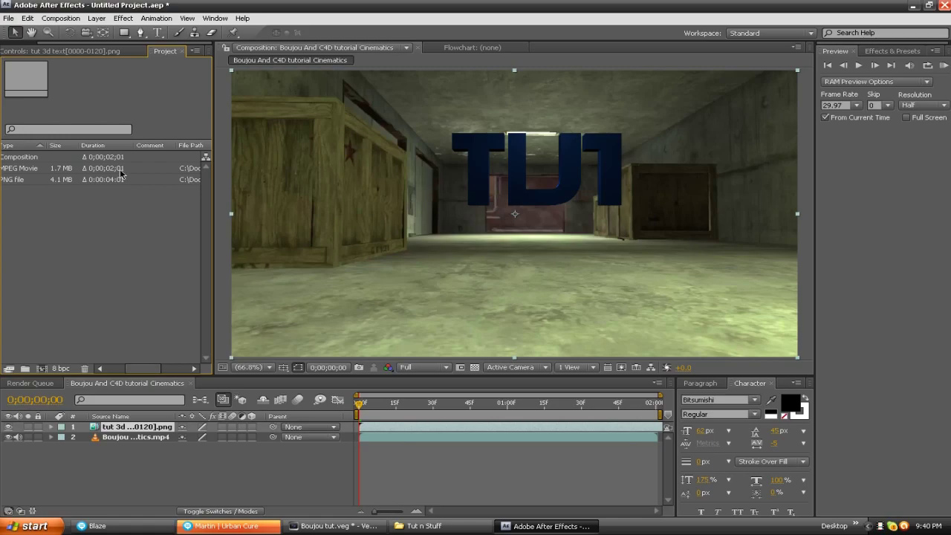
pyautogui.click(143, 426)
pyautogui.rightClick(144, 426)
pyautogui.moveTo(195, 280)
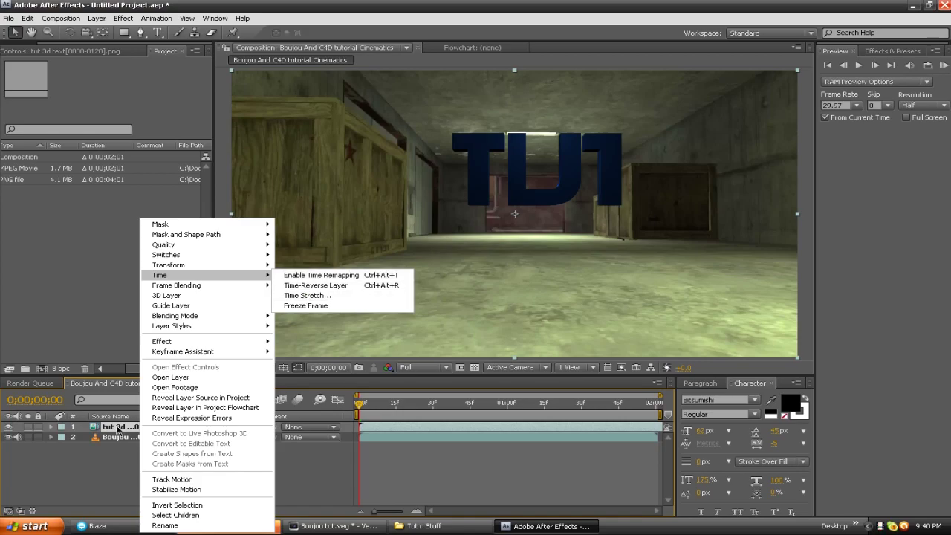
pyautogui.click(303, 296)
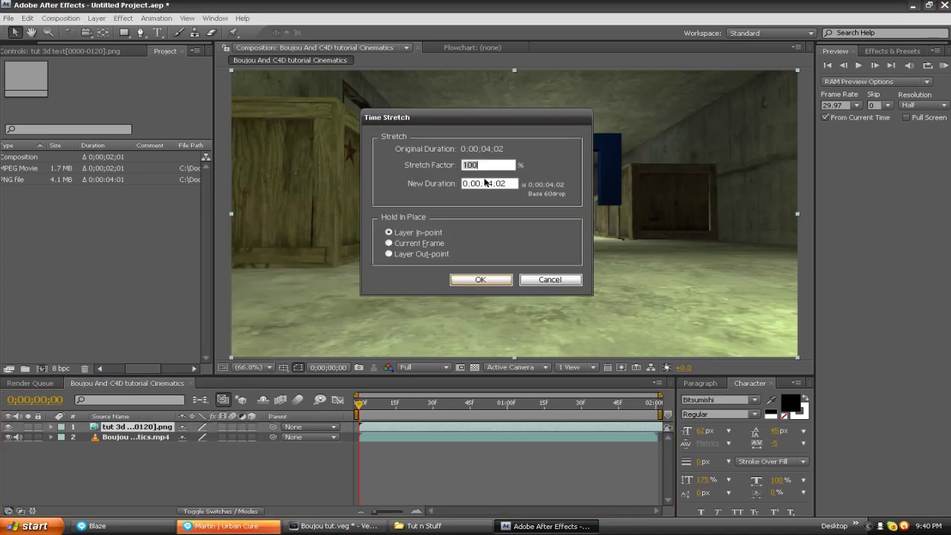
# - Set the layer's new duration to 0;00;02;01 and preview a little into the shot
pyautogui.click(493, 185)
pyautogui.press('BackSpace')
pyautogui.write('2')
pyautogui.press('End')
pyautogui.press('BackSpace')
pyautogui.write('1')
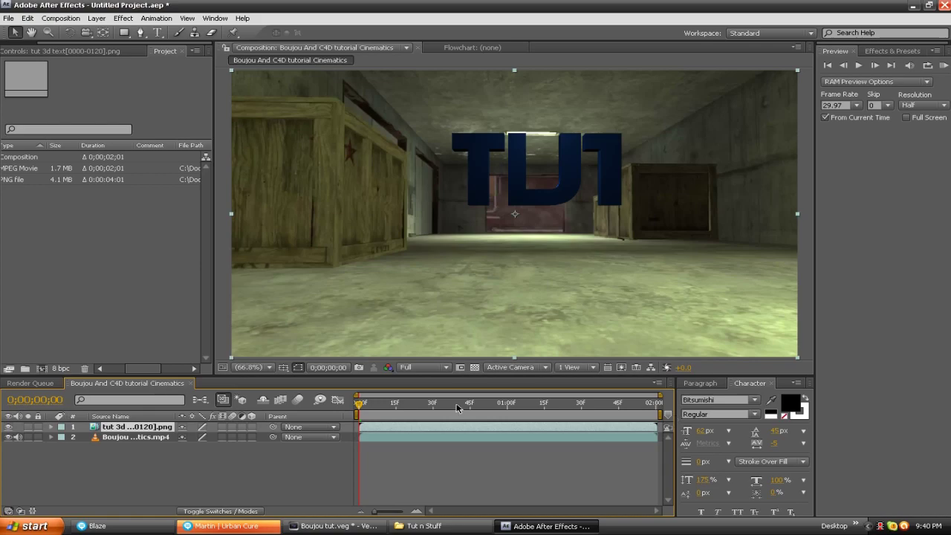
pyautogui.click(392, 405)
pyautogui.click(468, 405)
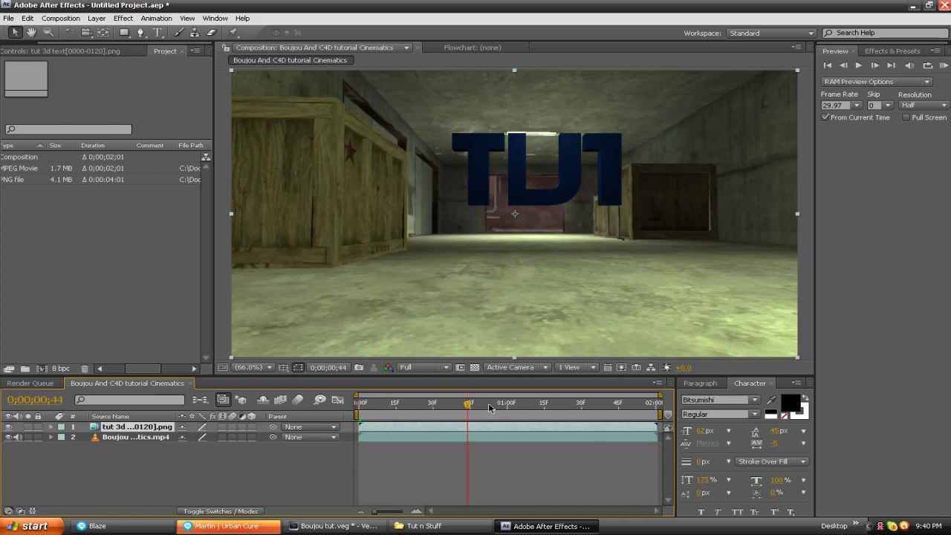
pyautogui.click(569, 405)
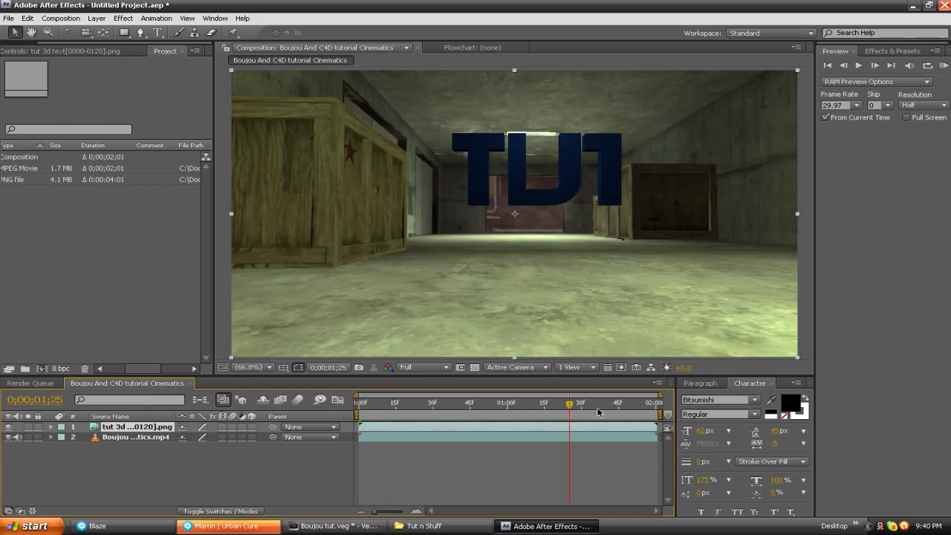
pyautogui.click(605, 407)
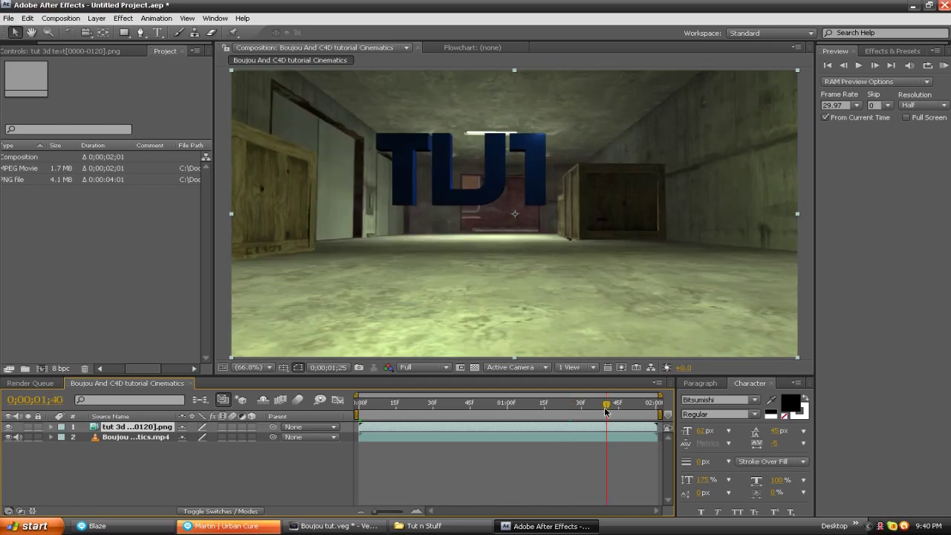
pyautogui.click(649, 407)
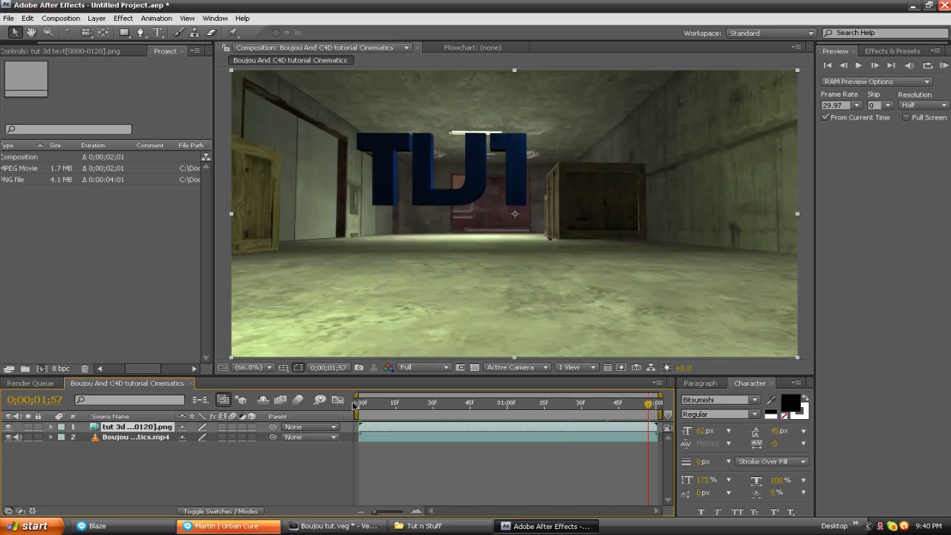
pyautogui.click(361, 406)
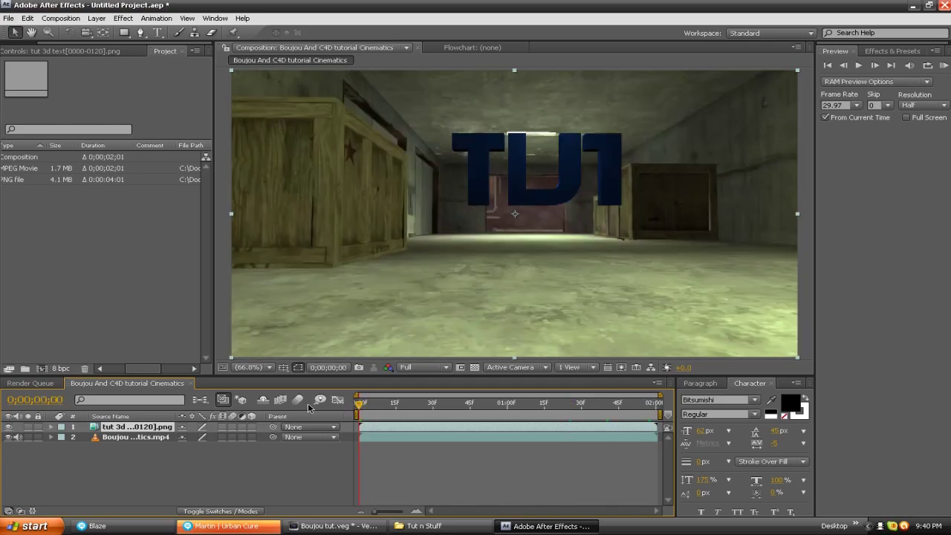
pyautogui.click(229, 526)
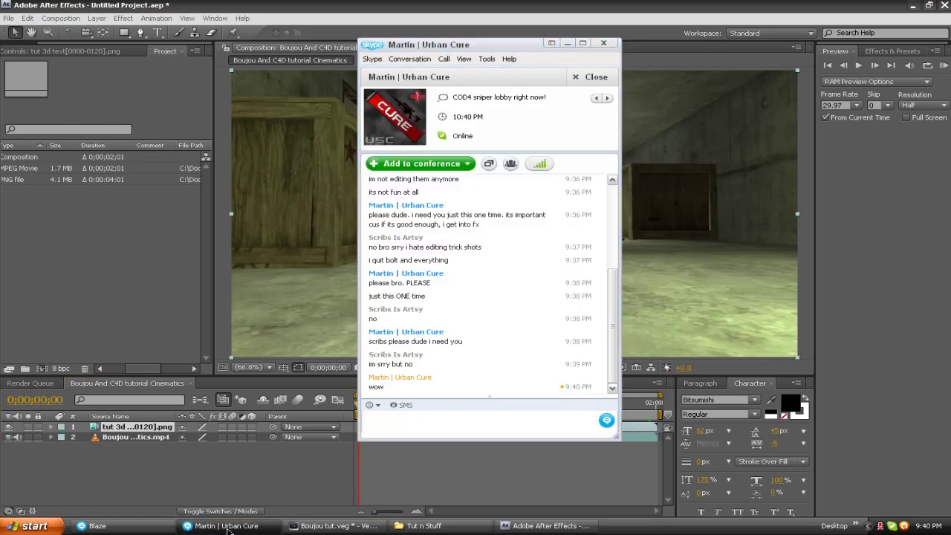
pyautogui.click(227, 526)
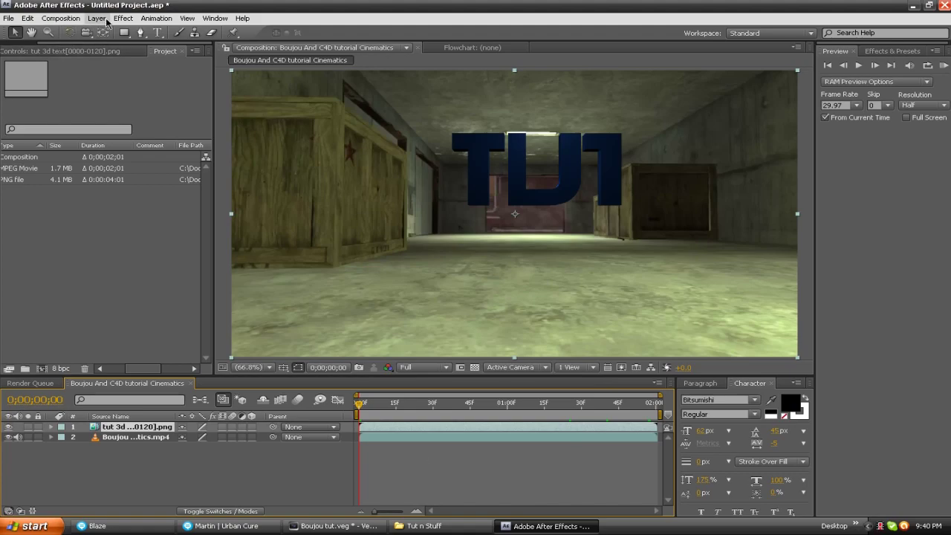
# - Duplicate the tut 3d text layer with Ctrl+D and move a copy down the layer stack
pyautogui.rightClick(146, 431)
pyautogui.click(113, 429)
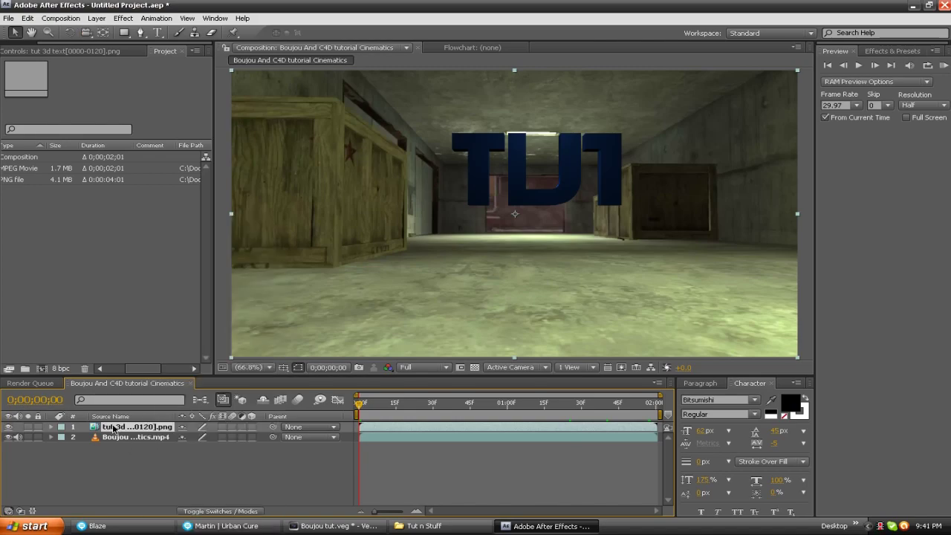
pyautogui.hotkey('ctrl', 'd')
pyautogui.moveTo(125, 425); pyautogui.dragTo(130, 441)
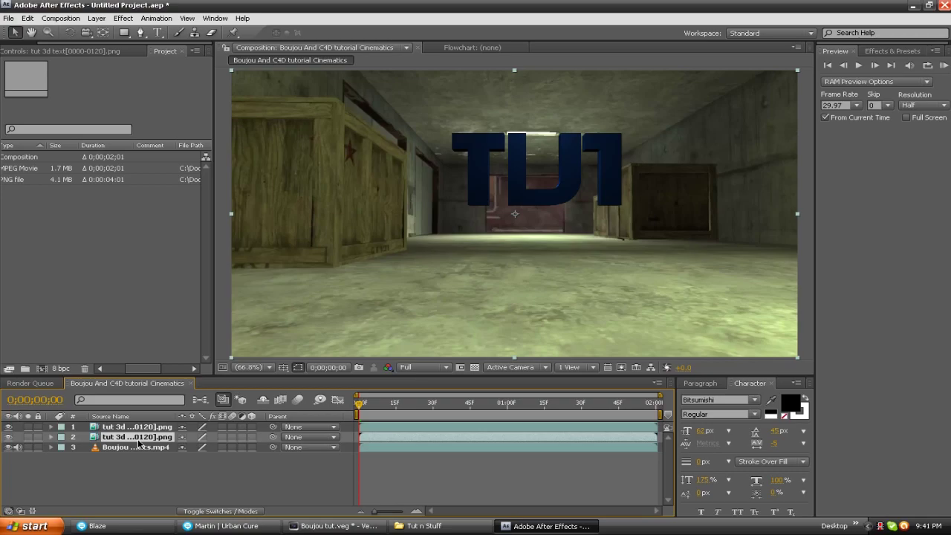
# - Apply a Generate > Fill effect with black colour to the text copy
pyautogui.click(123, 17)
pyautogui.moveTo(139, 149)
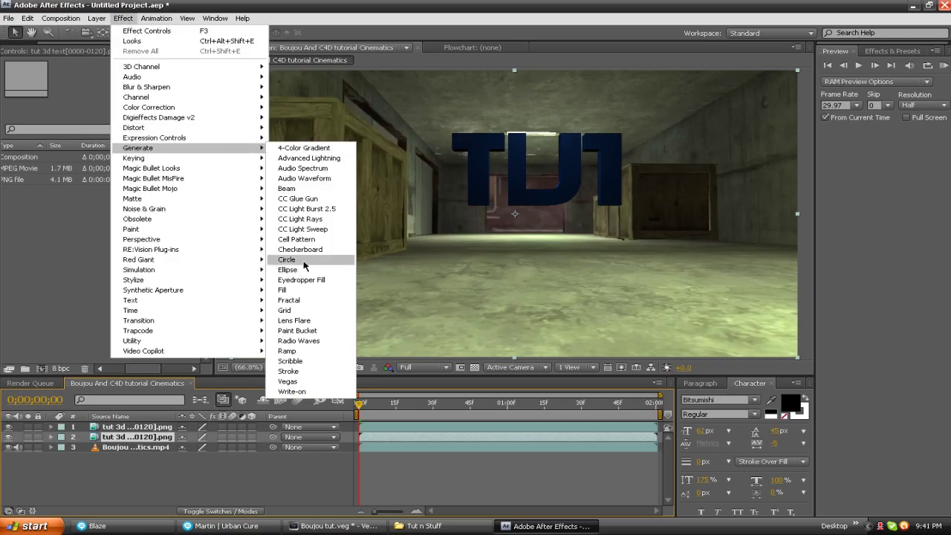
pyautogui.click(298, 293)
pyautogui.click(104, 114)
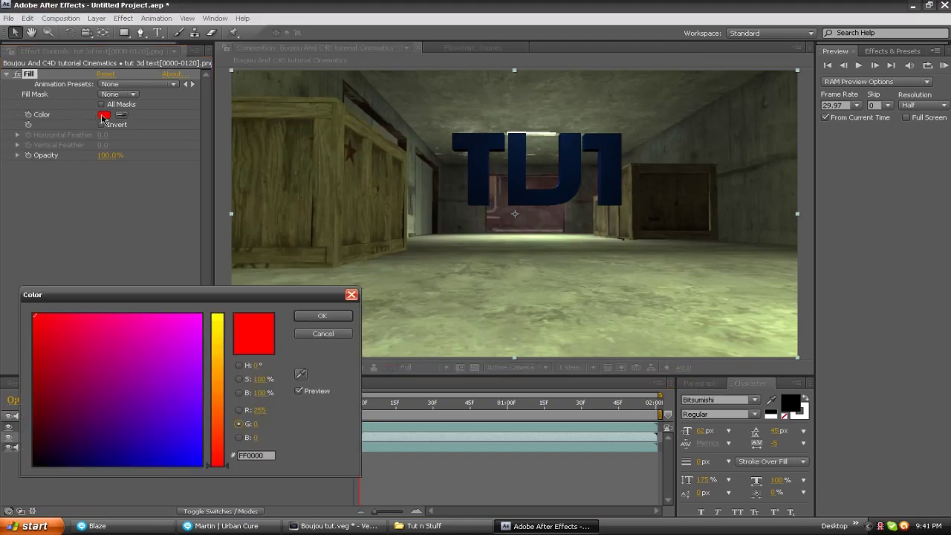
pyautogui.click(35, 466)
pyautogui.click(321, 315)
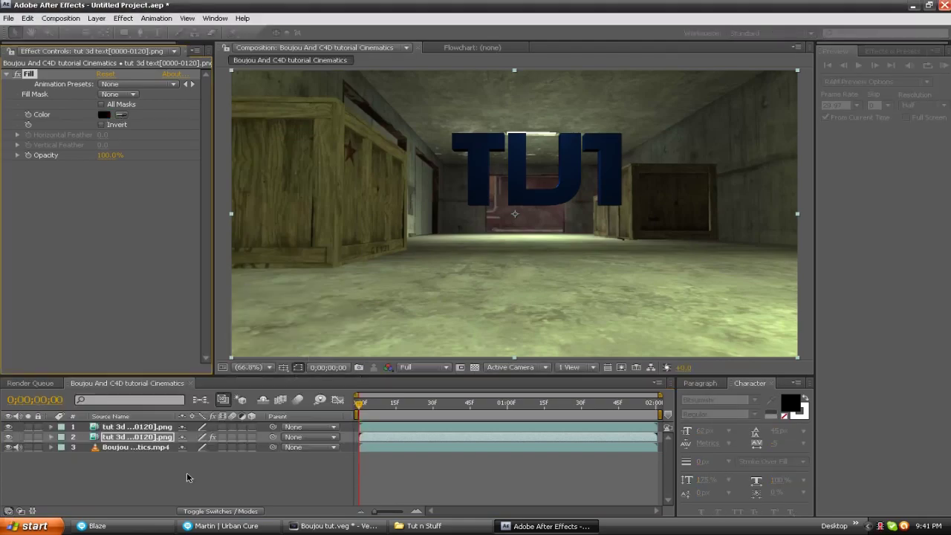
# - Make the black text copy a 3D layer, tilt it toward the floor, and drag it down onto the corridor floor
pyautogui.click(252, 437)
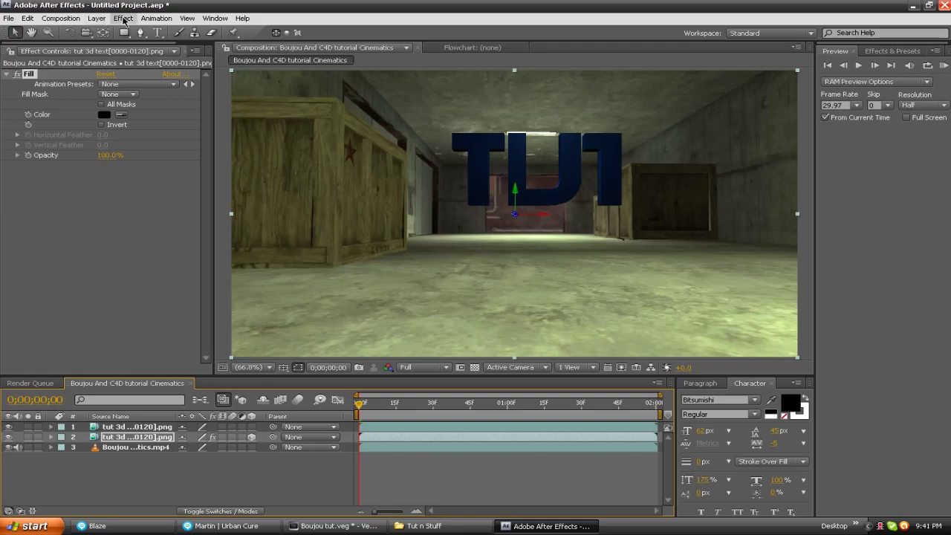
pyautogui.click(69, 32)
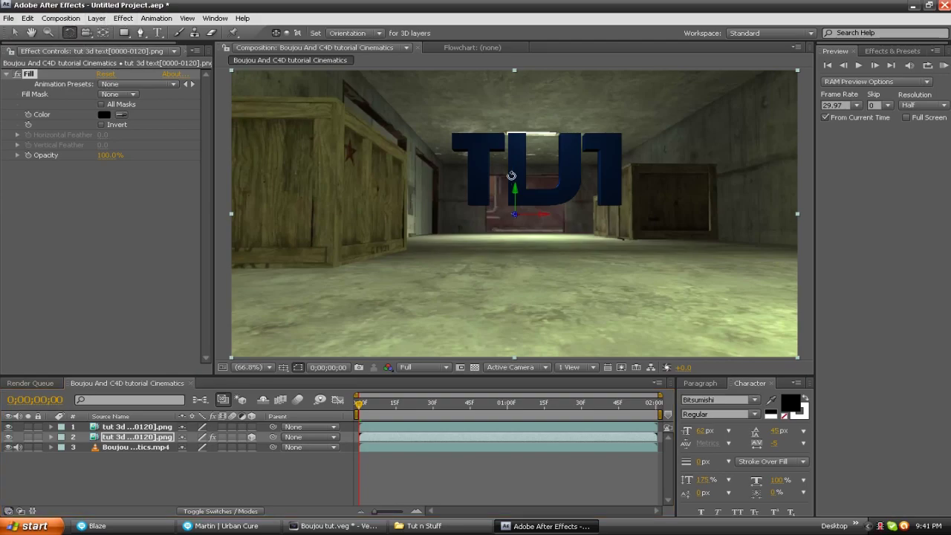
pyautogui.moveTo(511, 175); pyautogui.dragTo(515, 145)
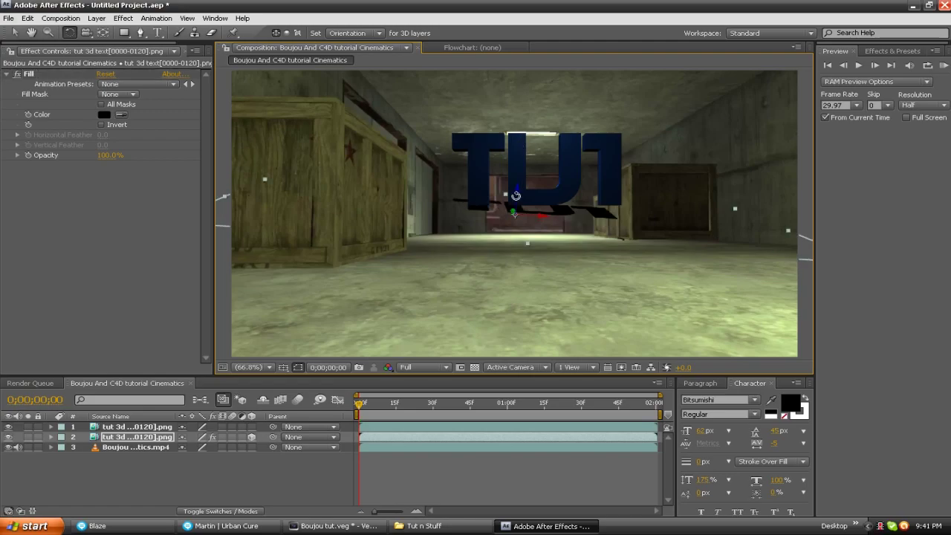
pyautogui.click(14, 32)
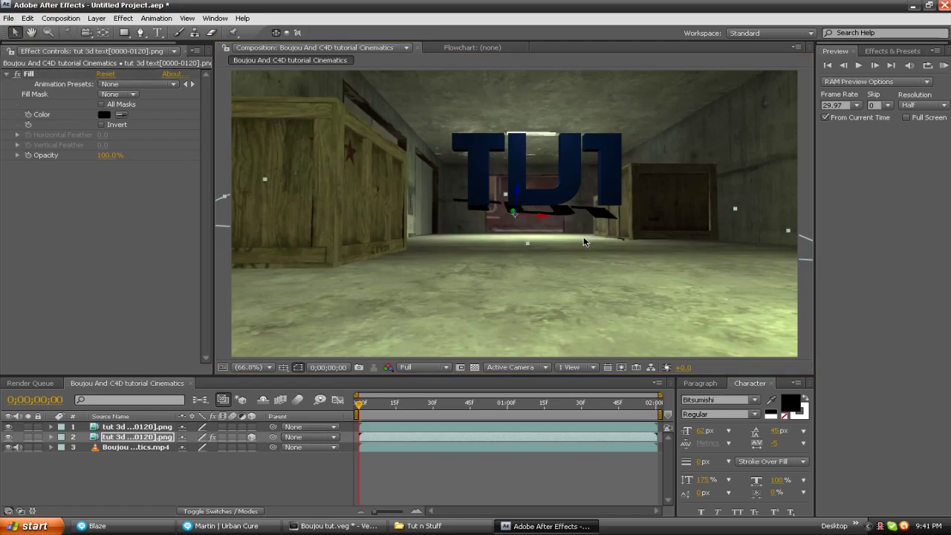
pyautogui.click(515, 210)
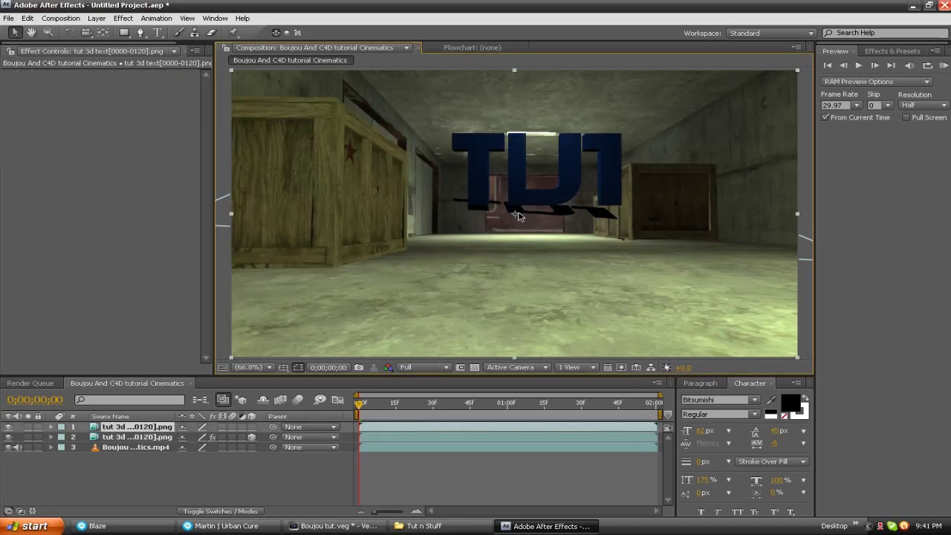
pyautogui.click(141, 437)
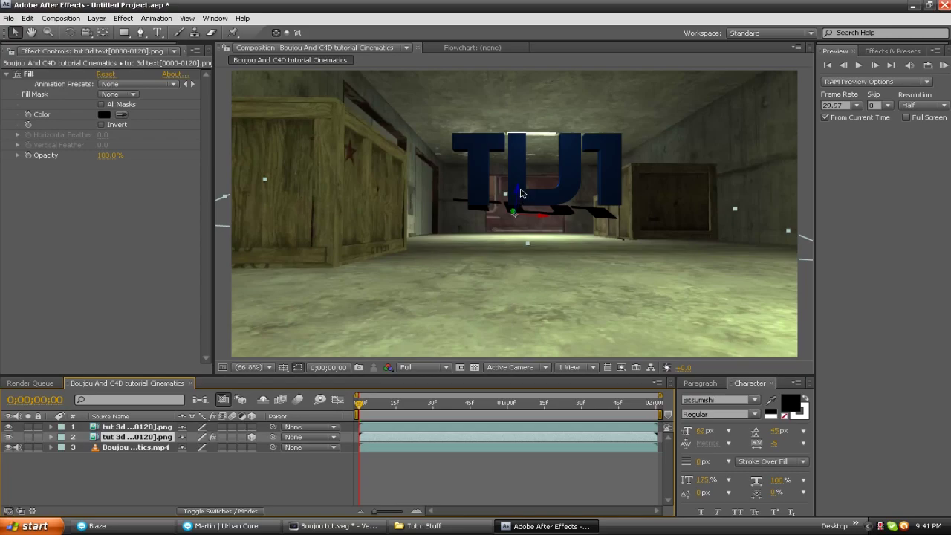
pyautogui.moveTo(520, 197); pyautogui.dragTo(546, 257)
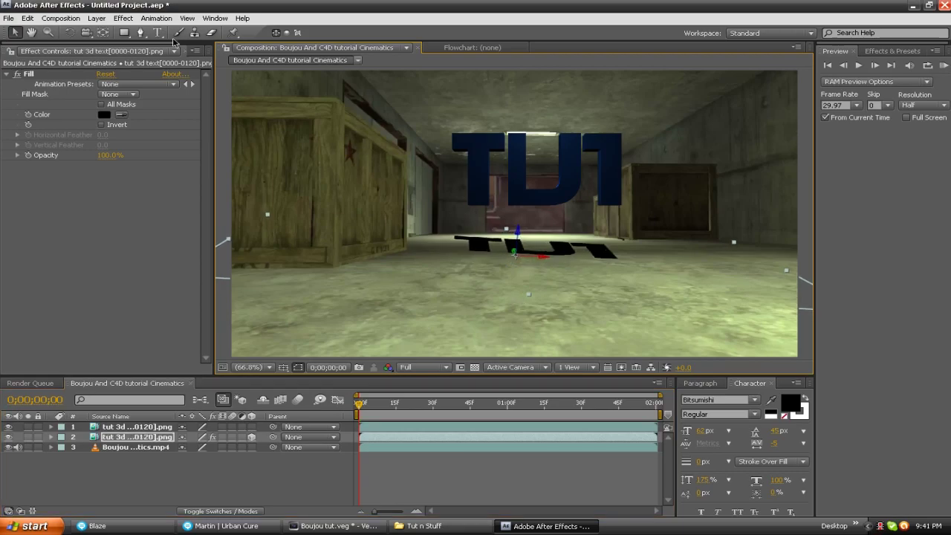
# - Rotate the black shadow in 3D over several drags until it lies flat along the corridor floor
pyautogui.press('w')
pyautogui.scroll(3, 522, 256)
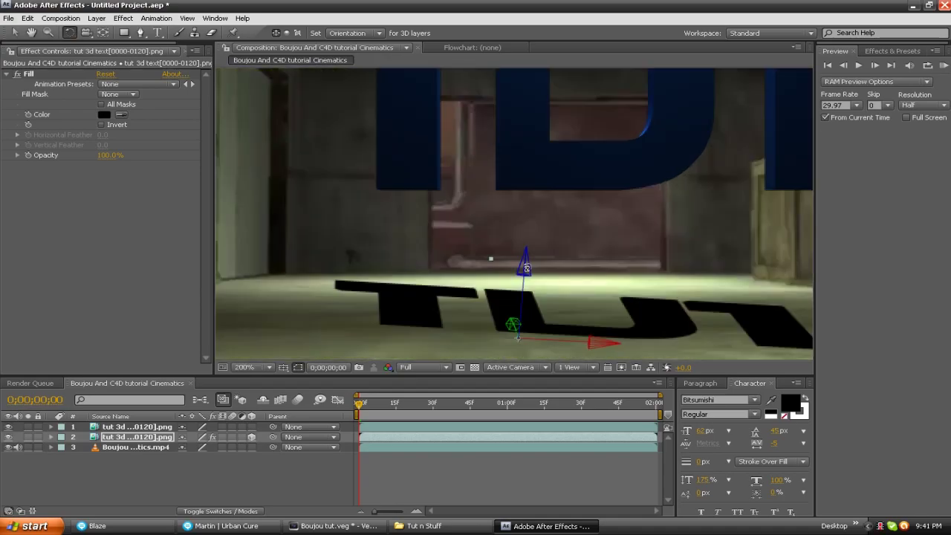
pyautogui.moveTo(648, 332); pyautogui.dragTo(632, 327)
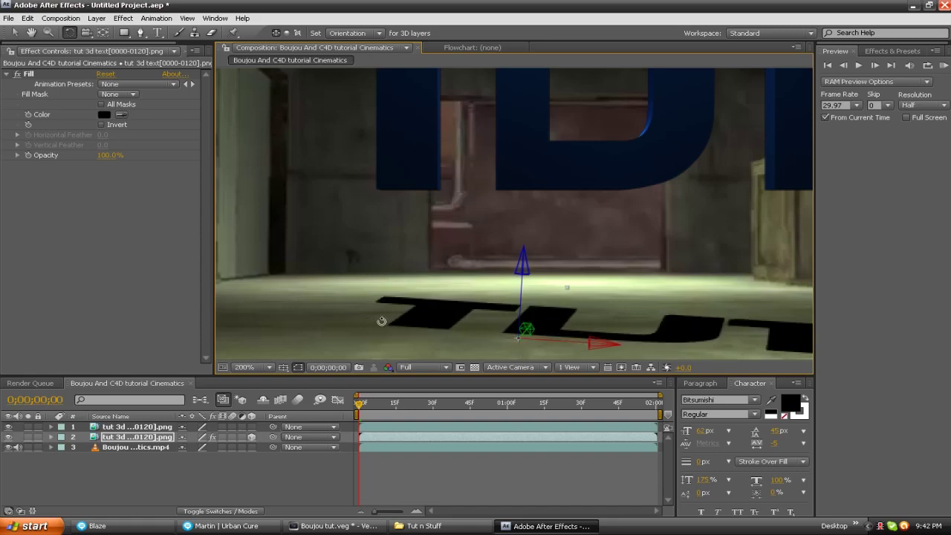
pyautogui.moveTo(381, 320)
pyautogui.mouseDown()
pyautogui.moveTo(388, 329)
pyautogui.moveTo(377, 317)
pyautogui.moveTo(400, 318)
pyautogui.moveTo(388, 319)
pyautogui.mouseUp()
pyautogui.moveTo(778, 350); pyautogui.dragTo(765, 354)
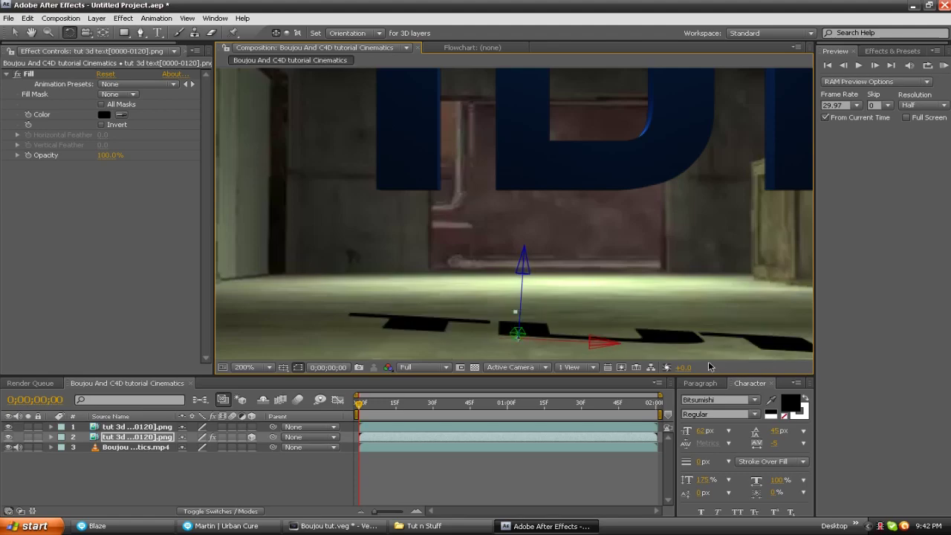
pyautogui.press('F2')
# - Adjust the shadow layer's Y Orientation in its Transform properties
pyautogui.click(52, 437)
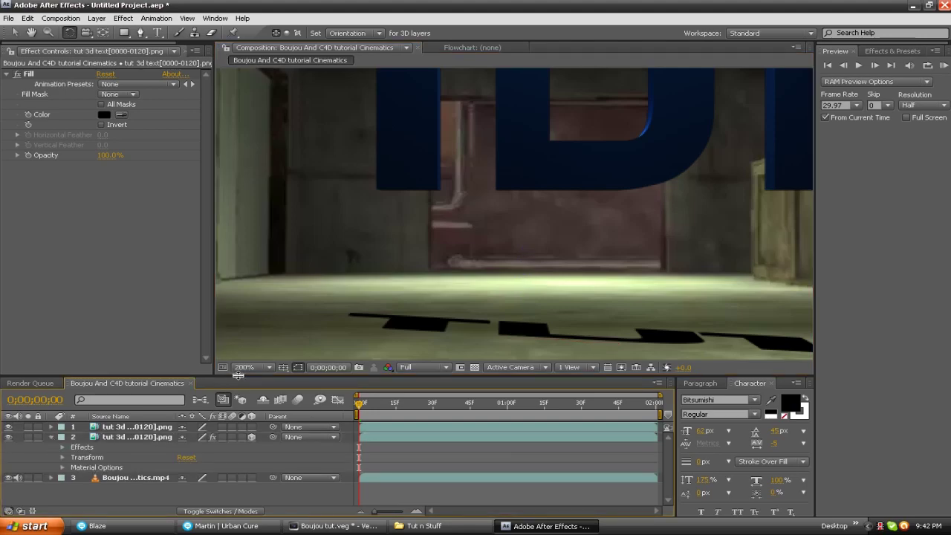
pyautogui.moveTo(235, 374); pyautogui.dragTo(266, 313)
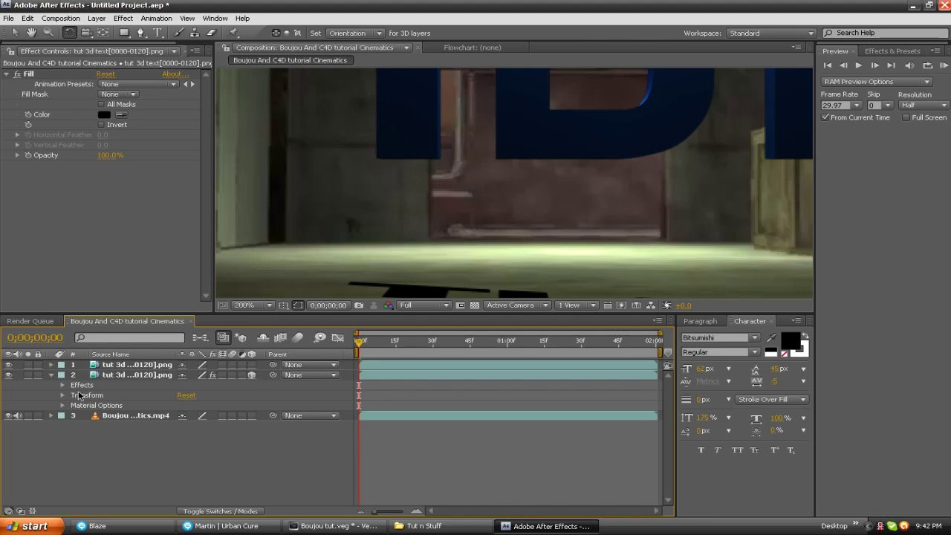
pyautogui.click(63, 395)
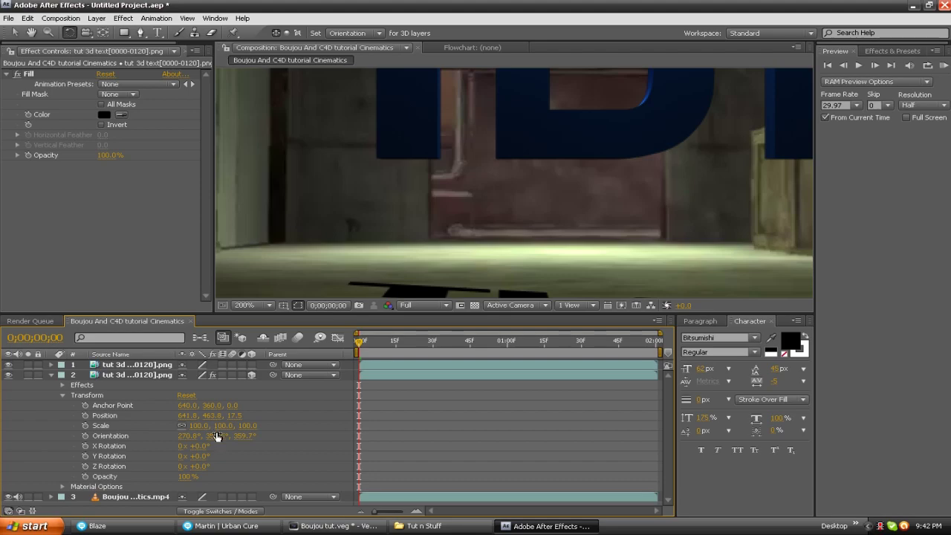
pyautogui.moveTo(216, 436); pyautogui.dragTo(213, 437)
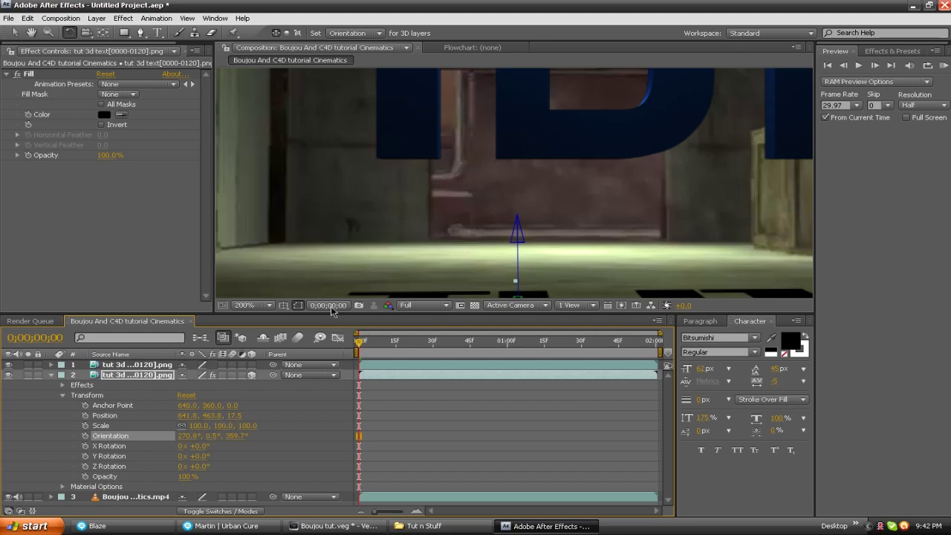
# - Fit the composition in the viewer and nudge the shadow slightly right to X 647.8
pyautogui.click(268, 307)
pyautogui.click(265, 327)
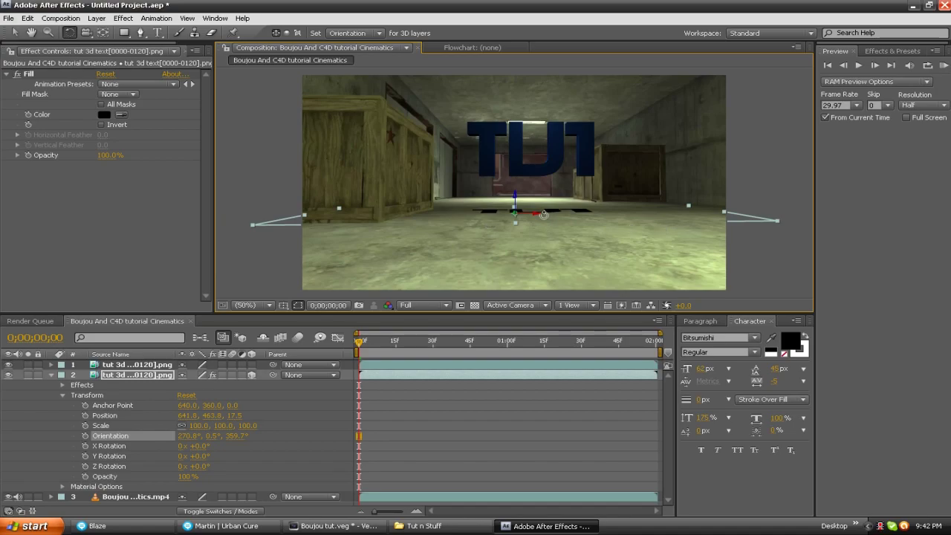
pyautogui.click(14, 32)
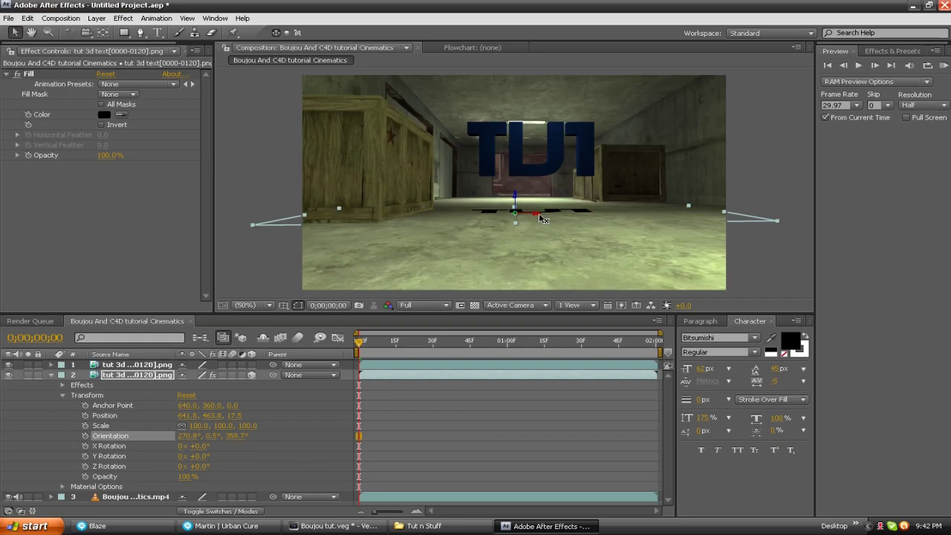
pyautogui.moveTo(541, 218); pyautogui.dragTo(545, 221)
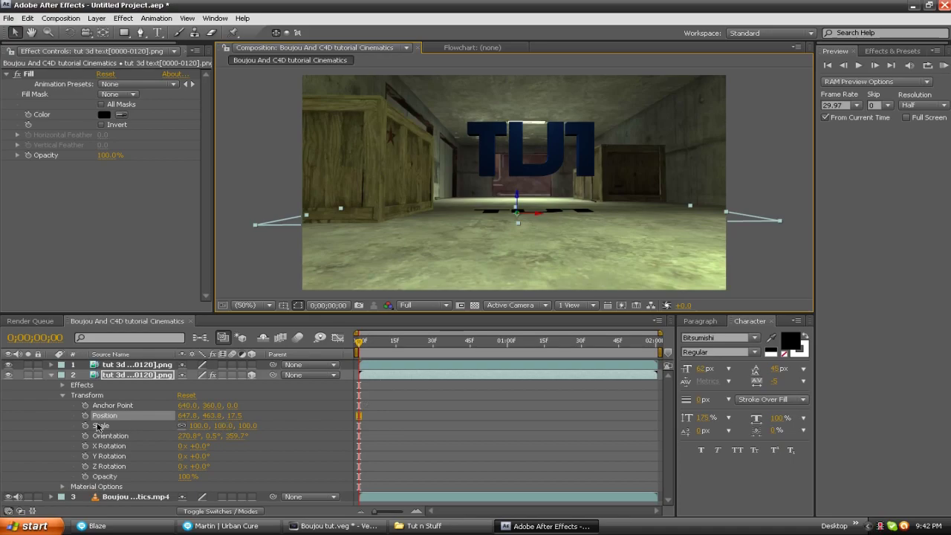
# - Set the shadow layer's Opacity to 60%
pyautogui.click(51, 376)
pyautogui.click(51, 375)
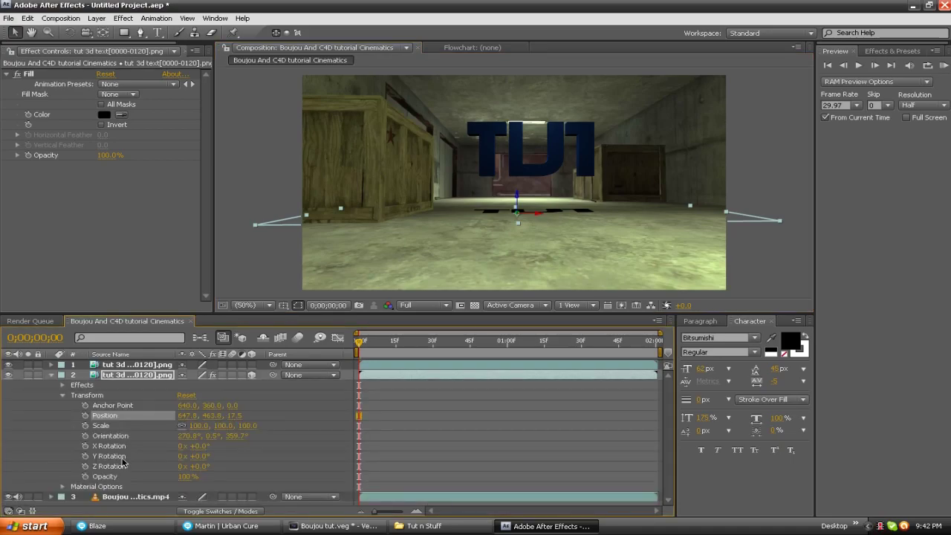
pyautogui.moveTo(191, 478); pyautogui.dragTo(185, 477)
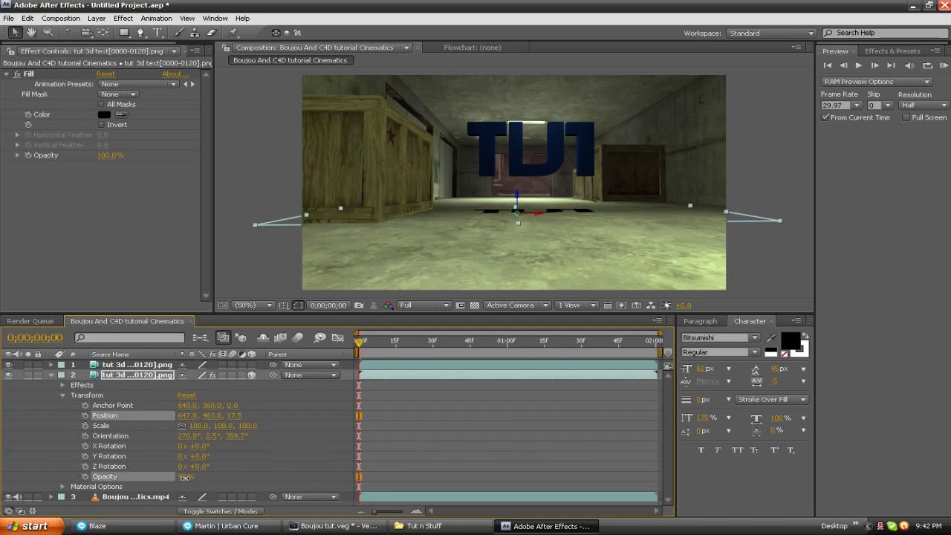
pyautogui.click(185, 476)
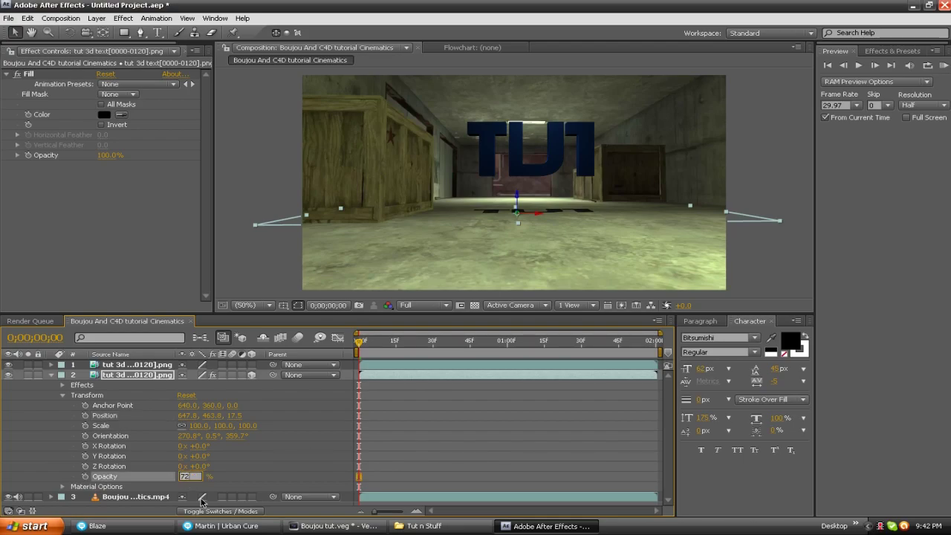
pyautogui.write('60')
pyautogui.press('Return')
pyautogui.click(123, 18)
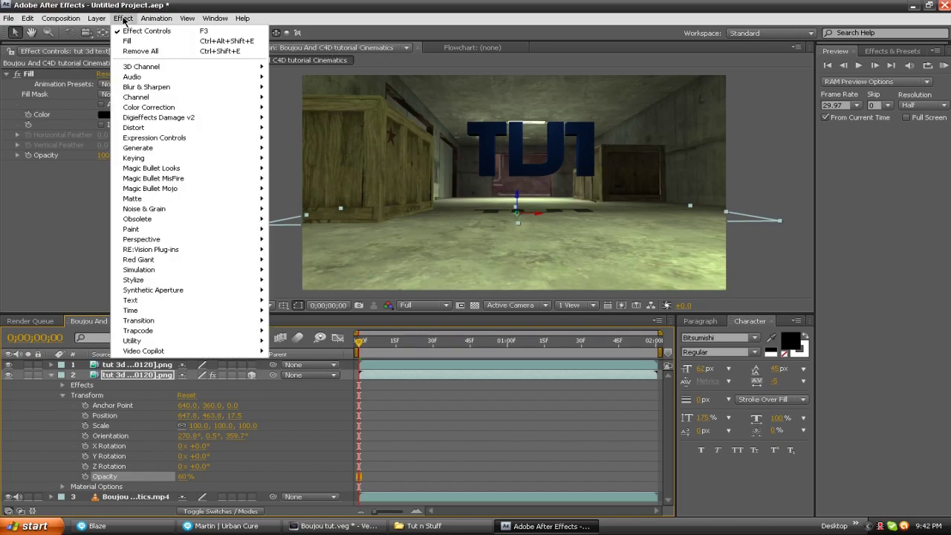
# - Apply Blur & Sharpen > Gaussian Blur to the shadow layer with Blurriness 30
pyautogui.click(123, 376)
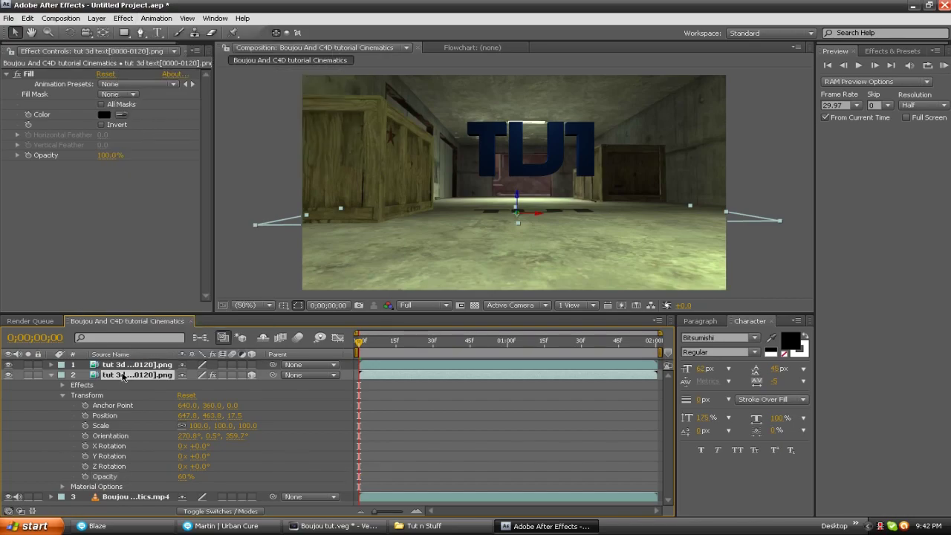
pyautogui.click(123, 18)
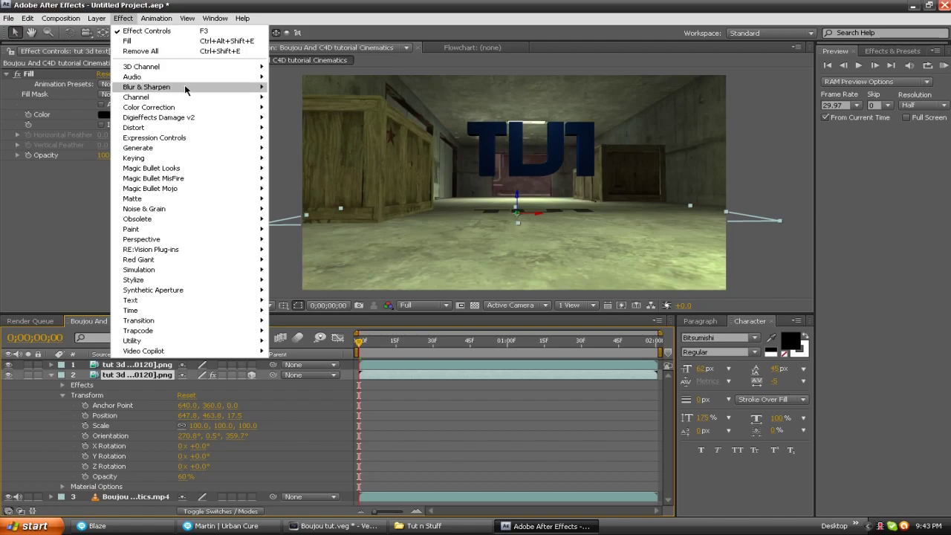
pyautogui.moveTo(186, 88)
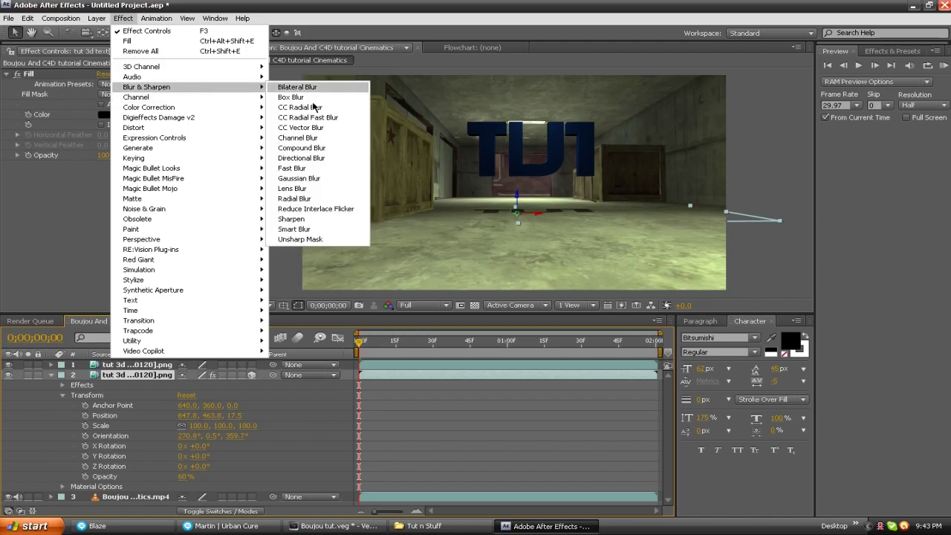
pyautogui.click(318, 182)
pyautogui.moveTo(100, 186); pyautogui.dragTo(273, 191)
pyautogui.click(109, 186)
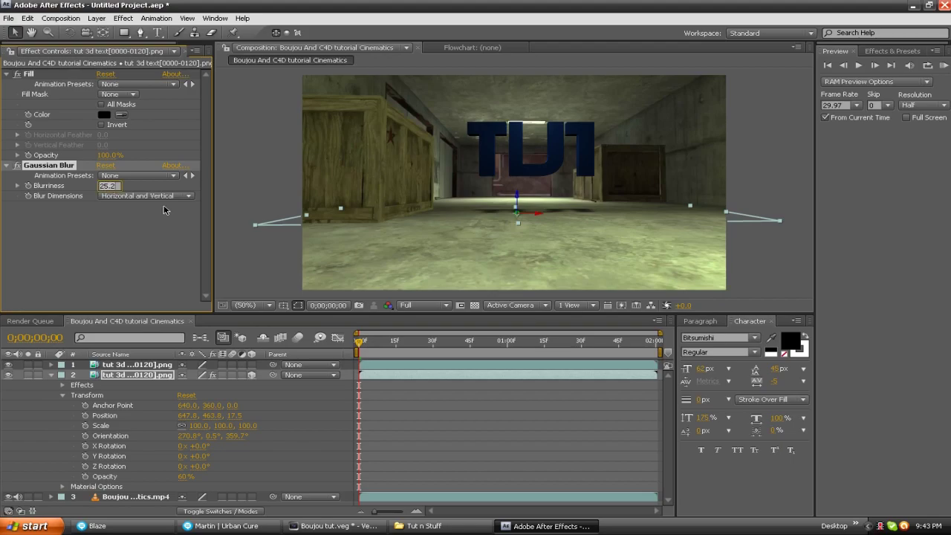
pyautogui.write('30')
pyautogui.press('Return')
pyautogui.click(431, 342)
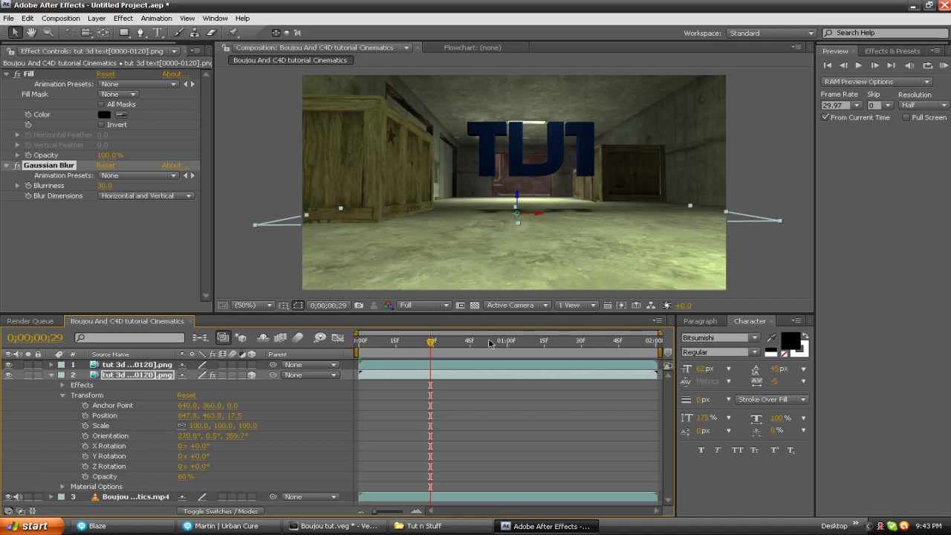
pyautogui.click(490, 341)
pyautogui.click(601, 343)
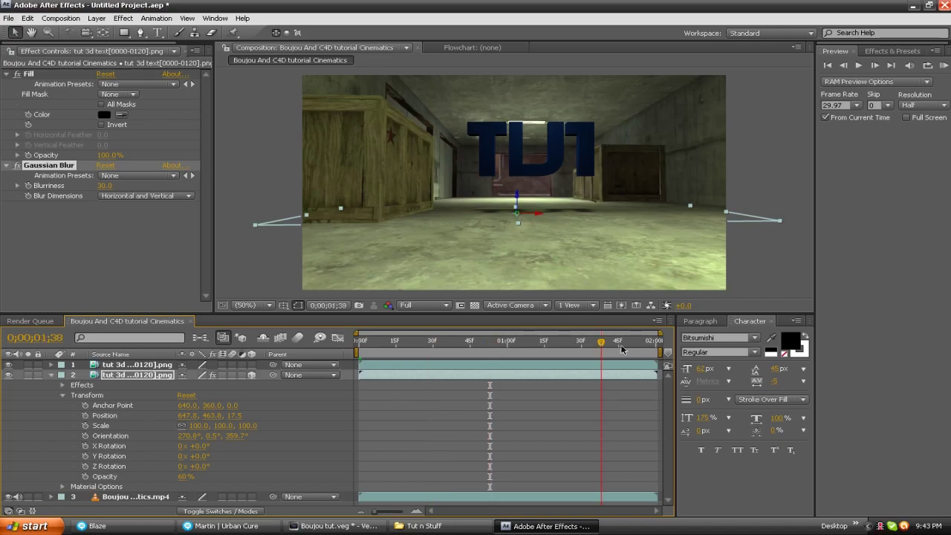
pyautogui.click(635, 344)
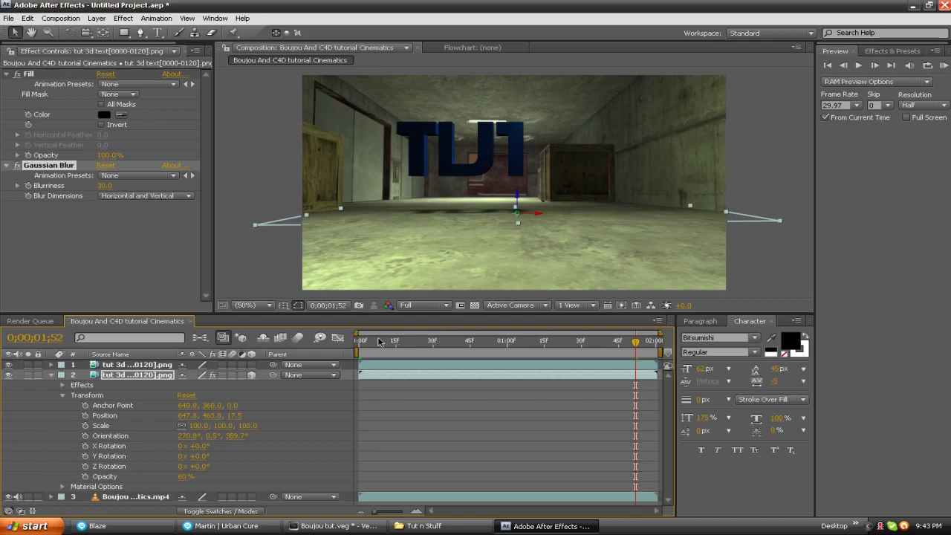
pyautogui.moveTo(379, 341); pyautogui.dragTo(321, 346)
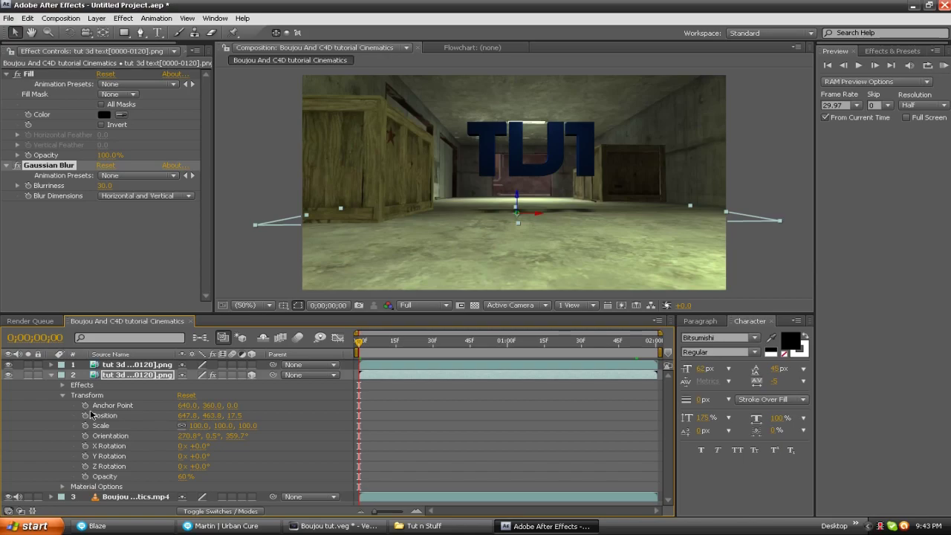
# - Keyframe the shadow's Position so it slides left from X 647.8 to 602.8 by the last frame
pyautogui.click(86, 416)
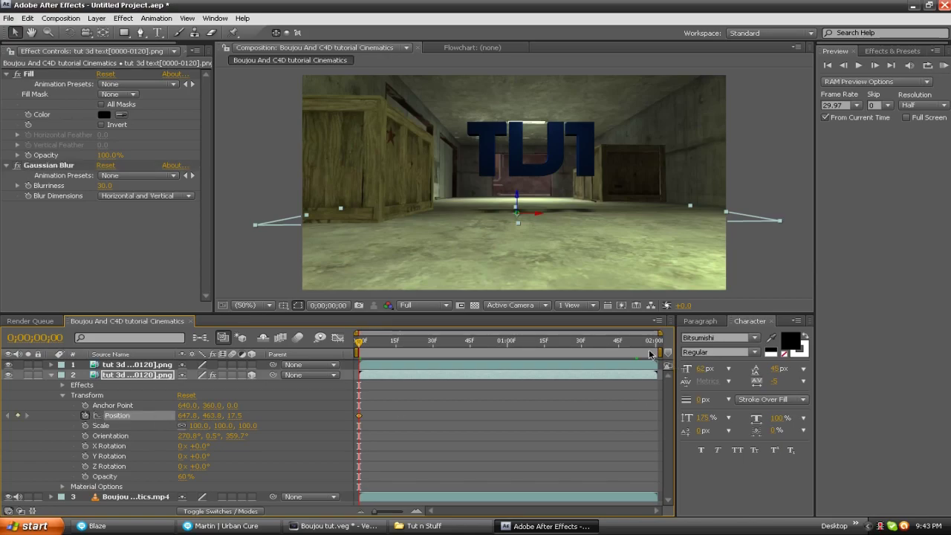
pyautogui.moveTo(645, 341); pyautogui.dragTo(655, 342)
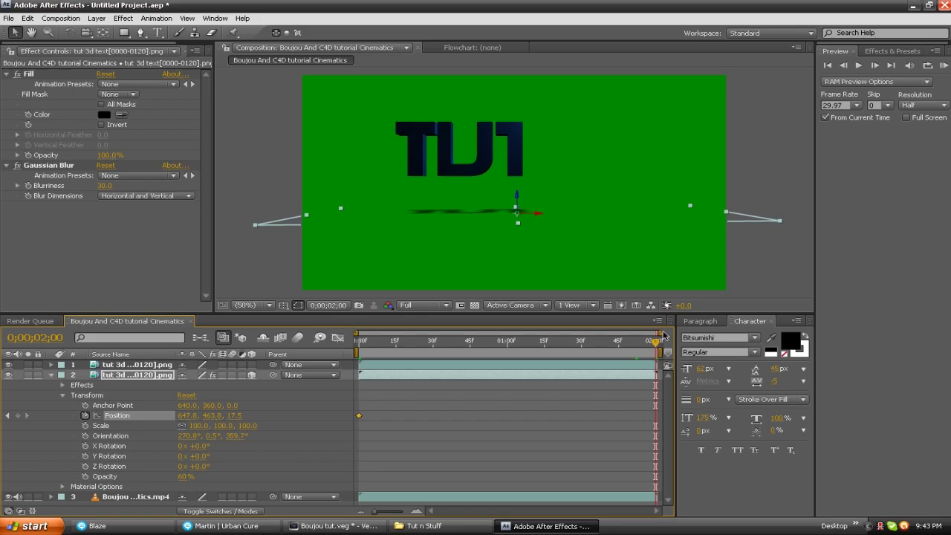
pyautogui.press('pageup')
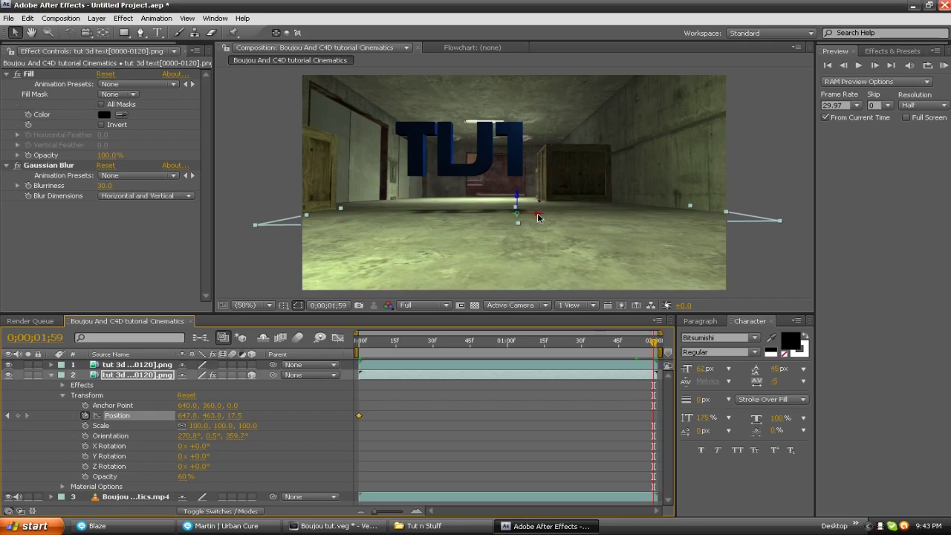
pyautogui.scroll(3, 539, 217)
pyautogui.scroll(-4, 537, 218)
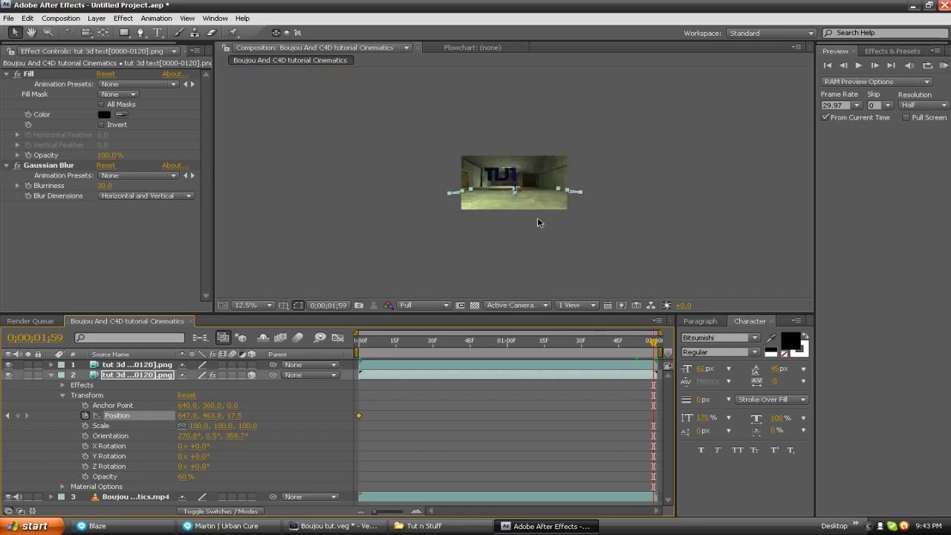
pyautogui.scroll(1, 537, 217)
pyautogui.scroll(1, 539, 221)
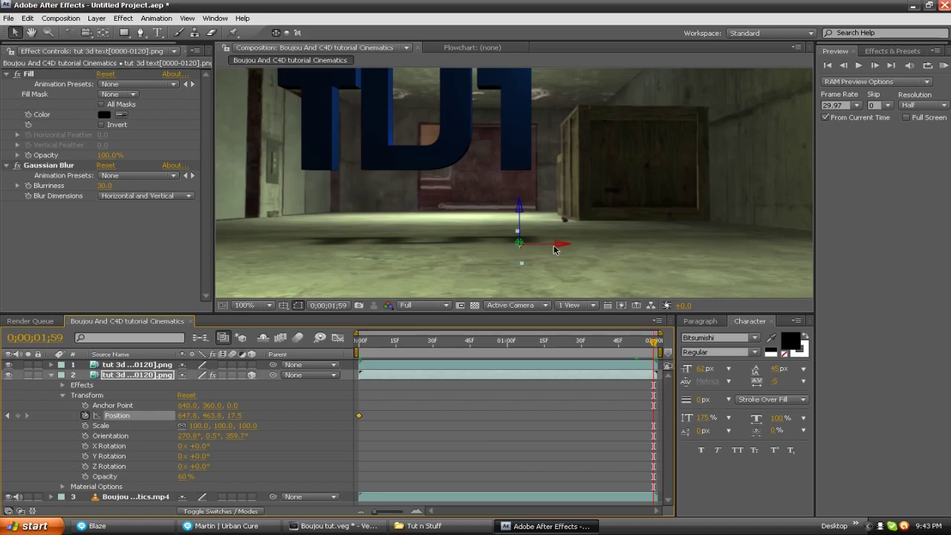
pyautogui.moveTo(565, 246); pyautogui.dragTo(535, 248)
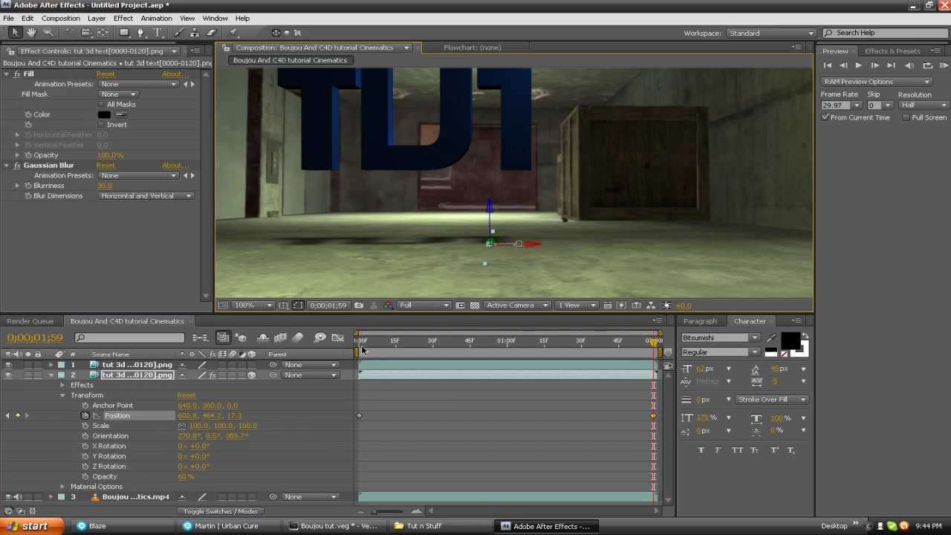
# - Scrub the timeline to check the shadow's drift, return to the start, and show the Render Queue
pyautogui.moveTo(362, 347); pyautogui.dragTo(372, 344)
pyautogui.click(502, 342)
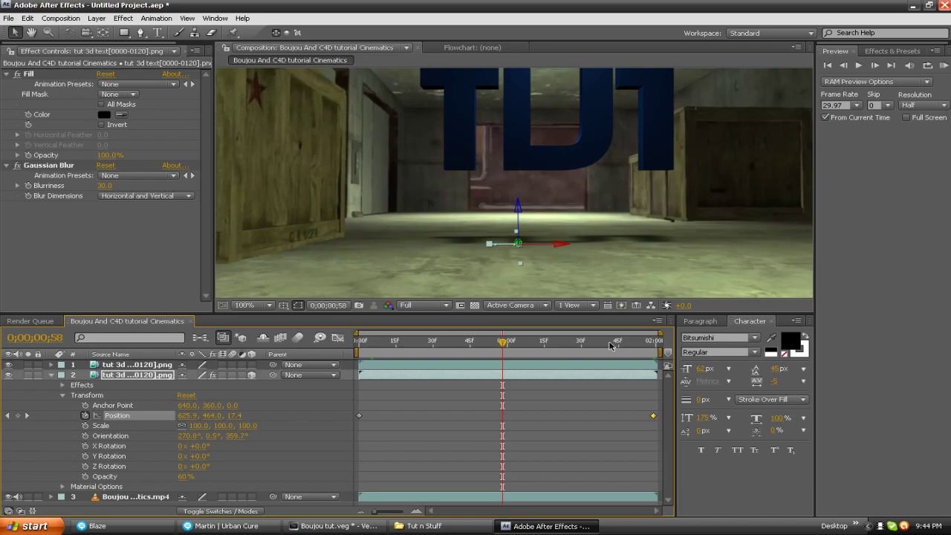
pyautogui.click(610, 343)
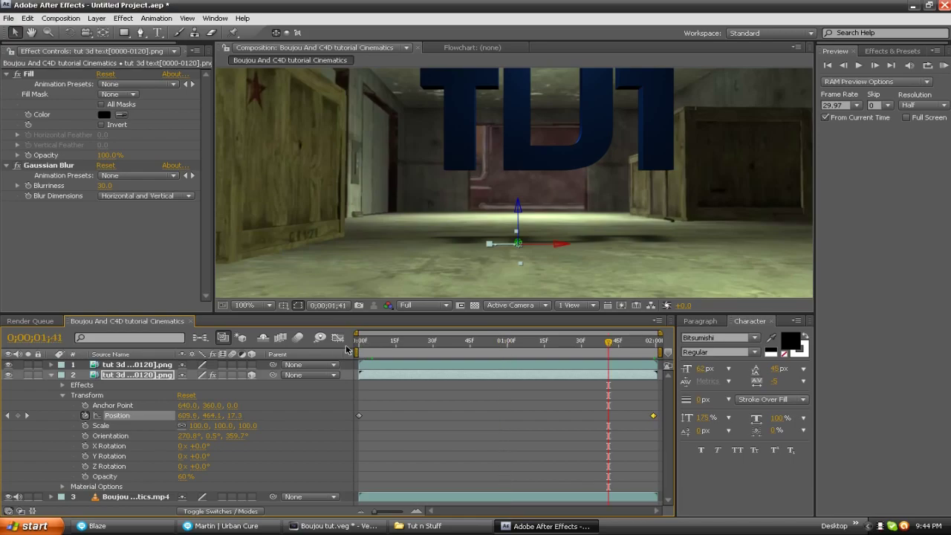
pyautogui.press('Home')
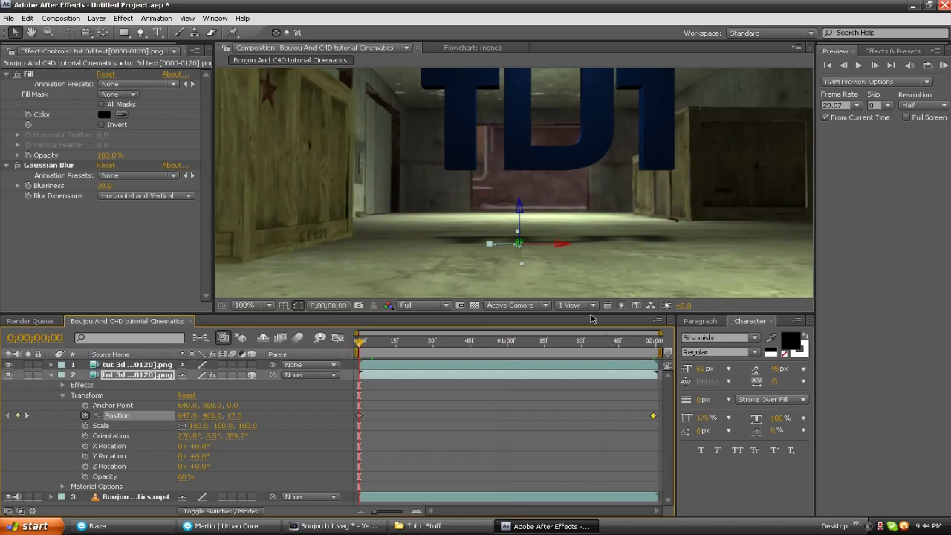
pyautogui.click(51, 375)
pyautogui.click(33, 321)
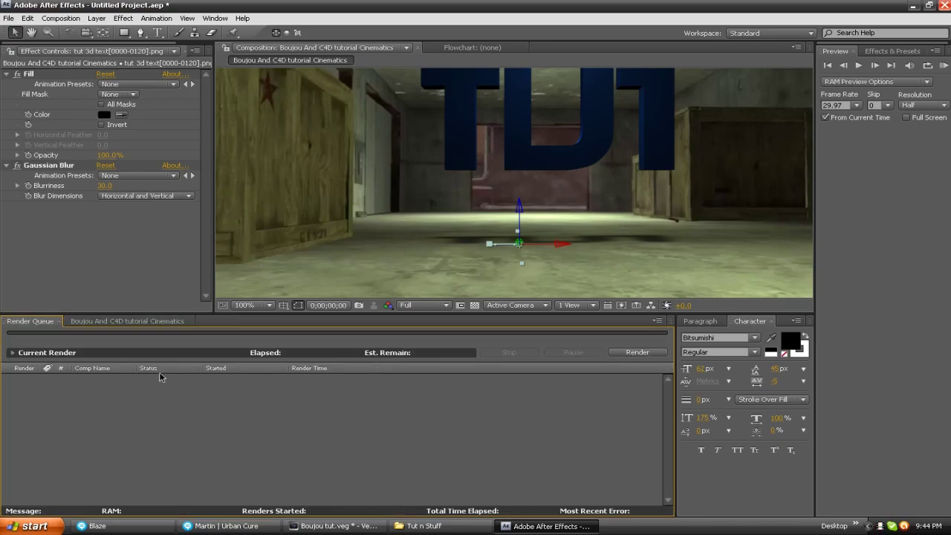
# - Add the composition to the render queue and accept Best Settings
pyautogui.click(60, 18)
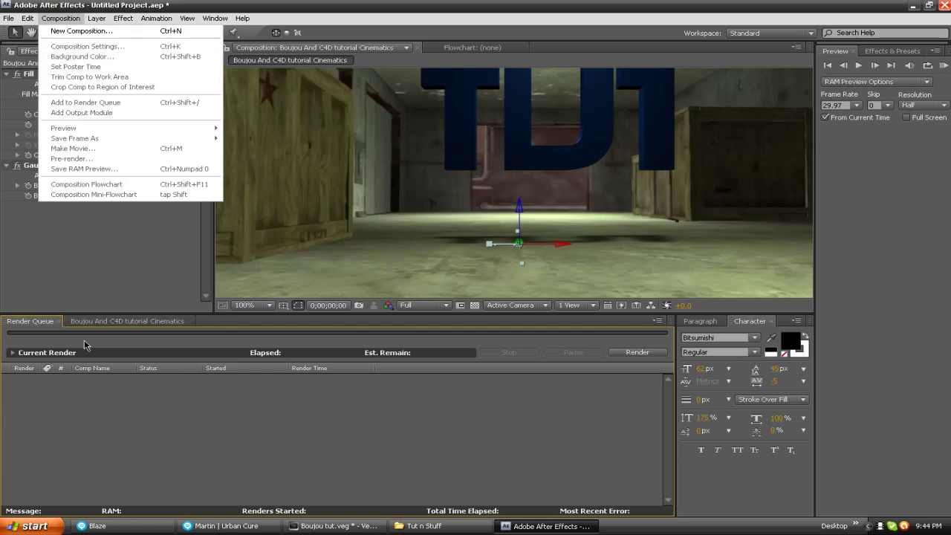
pyautogui.click(103, 324)
pyautogui.click(59, 18)
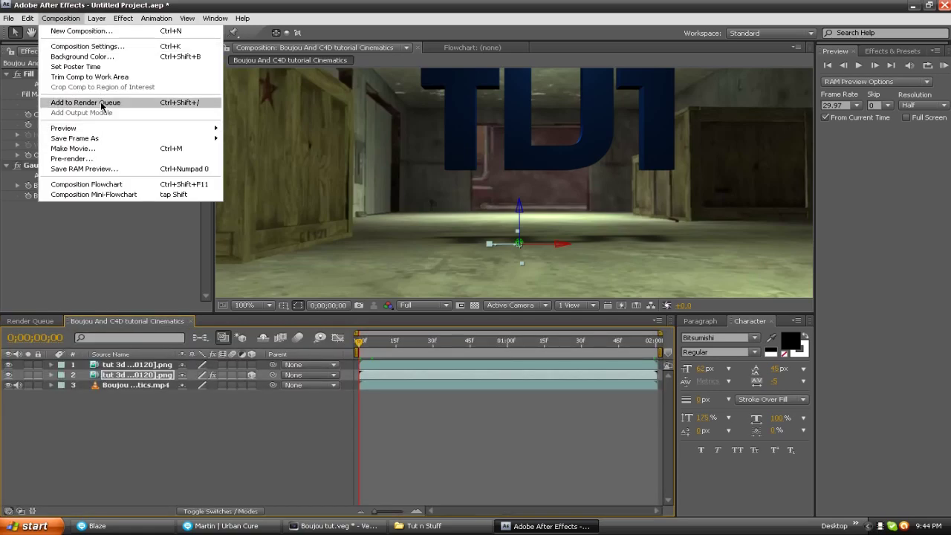
pyautogui.click(102, 104)
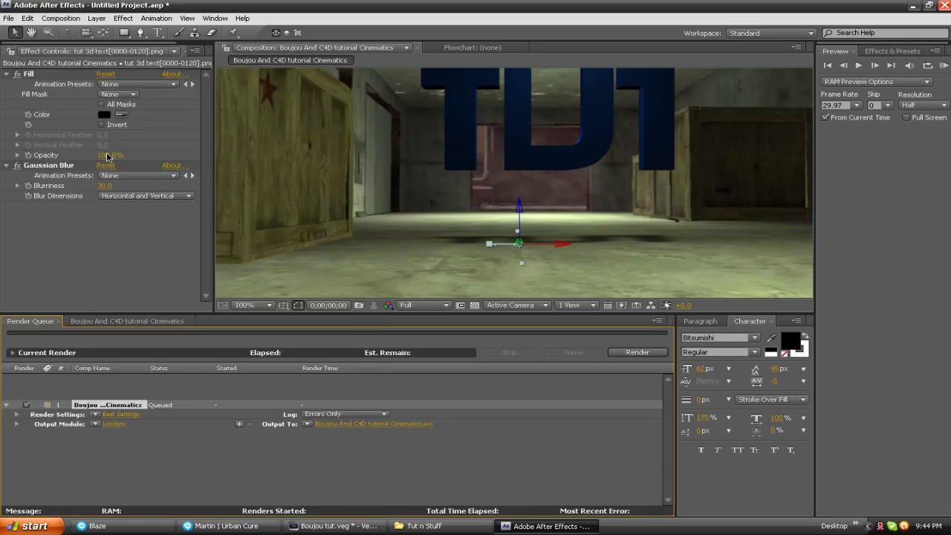
pyautogui.click(118, 422)
pyautogui.click(120, 415)
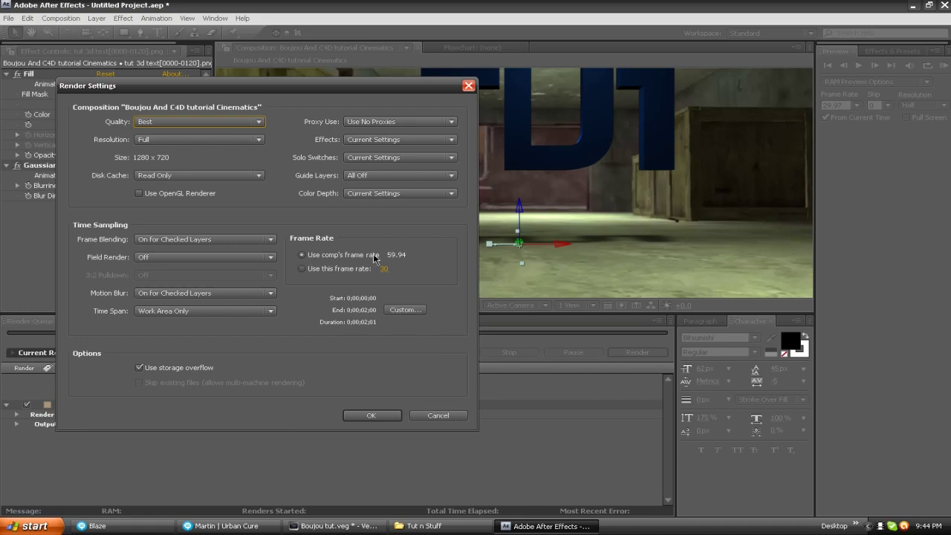
pyautogui.click(383, 421)
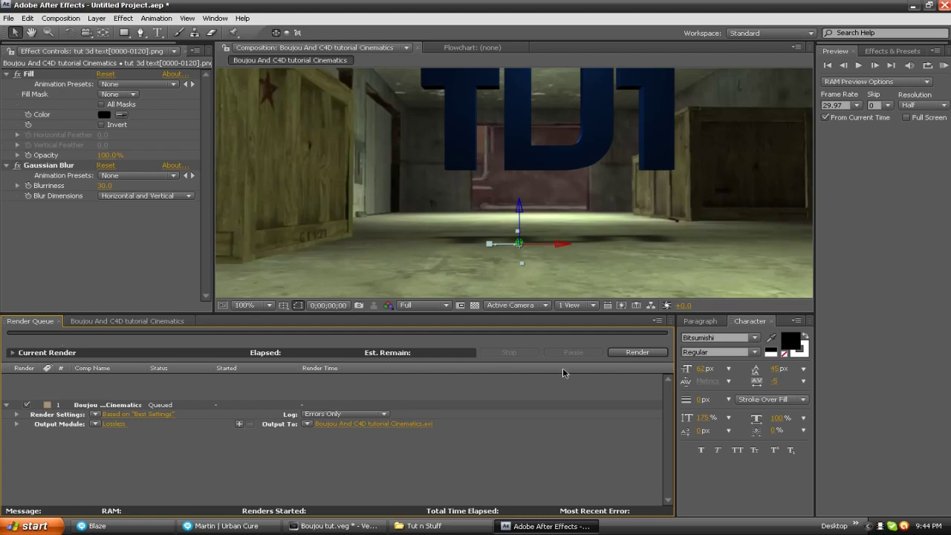
# - Cancel the render settings, delete the queued item, and return to the composition timeline
pyautogui.click(132, 414)
pyautogui.click(438, 416)
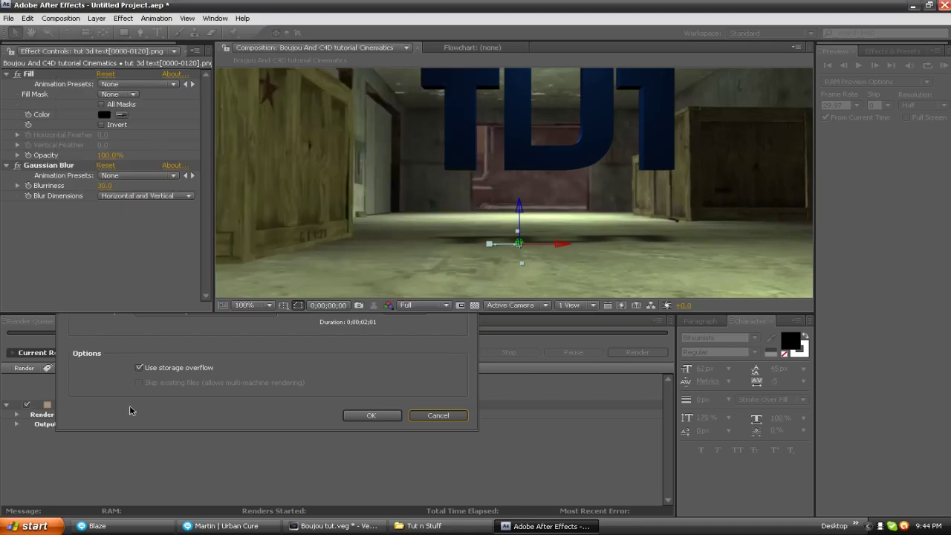
pyautogui.click(112, 403)
pyautogui.press('Delete')
pyautogui.click(126, 322)
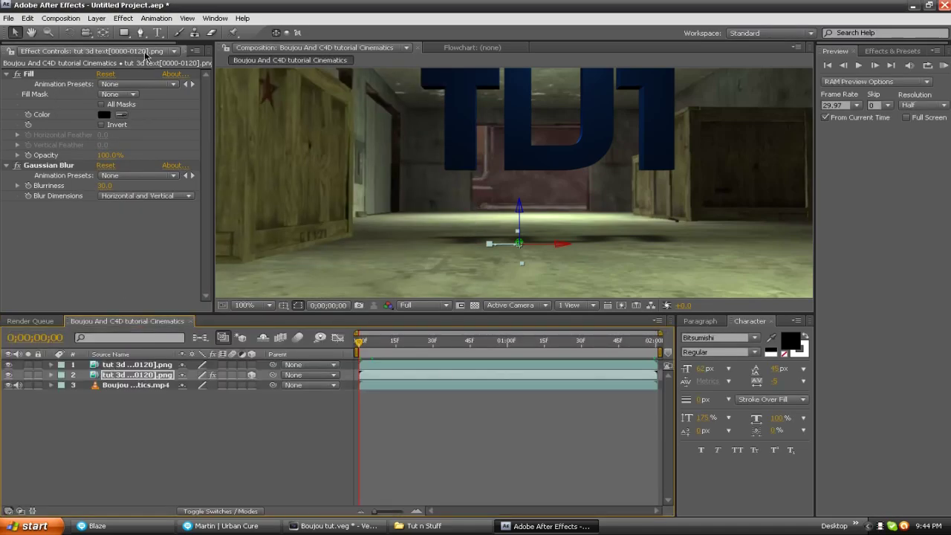
# - Change the Boujou And C4D tutorial Cinematics Composition Settings Duration to 0;00;02;00
pyautogui.moveTo(214, 101); pyautogui.dragTo(259, 93)
pyautogui.click(209, 47)
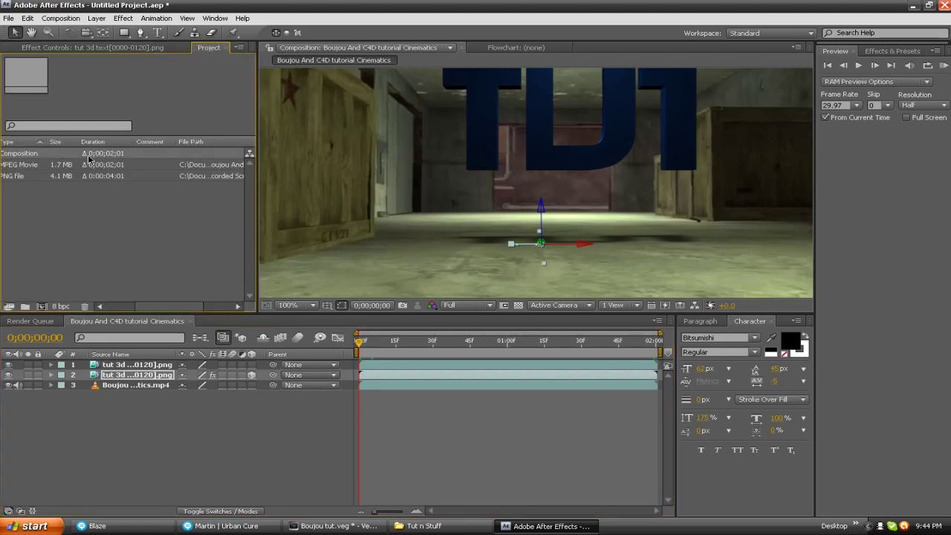
pyautogui.rightClick(88, 159)
pyautogui.click(112, 165)
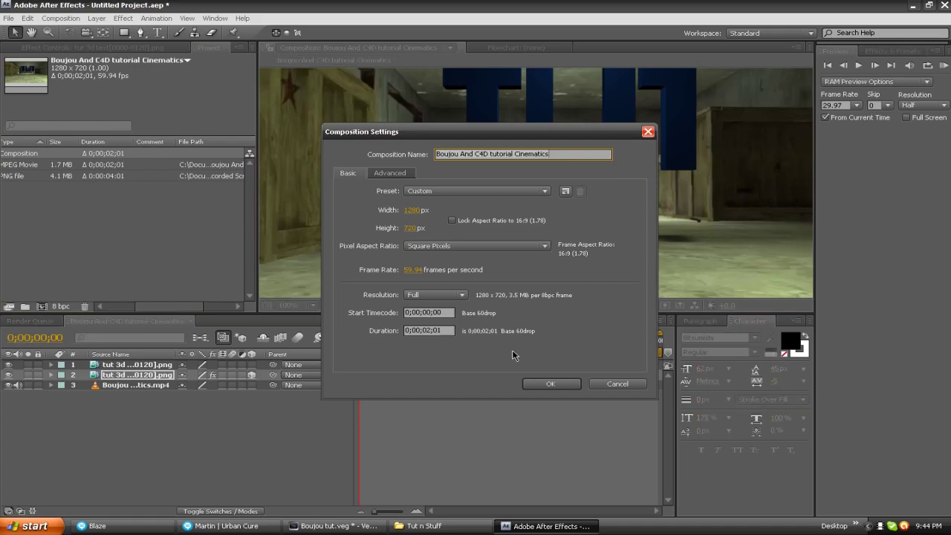
pyautogui.click(444, 330)
pyautogui.click(444, 330)
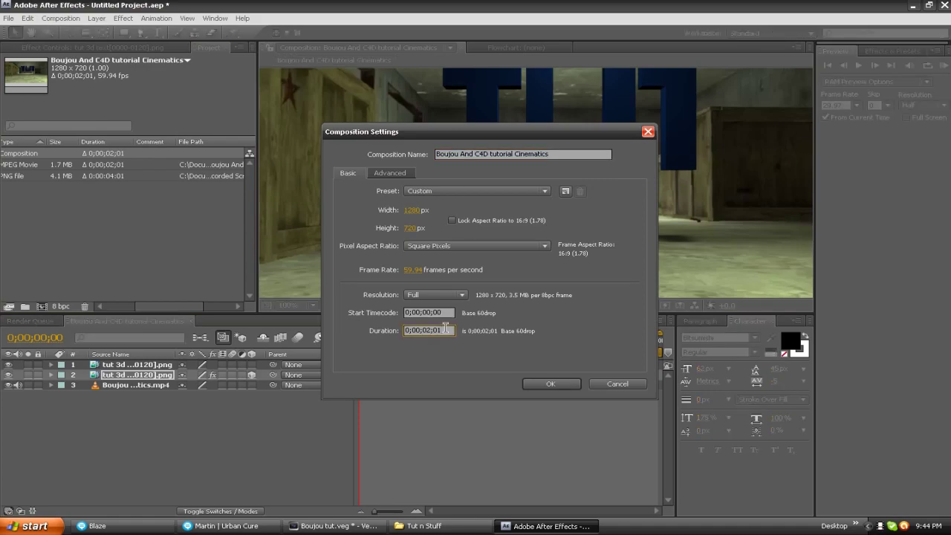
pyautogui.press('BackSpace')
pyautogui.write('0')
pyautogui.click(551, 383)
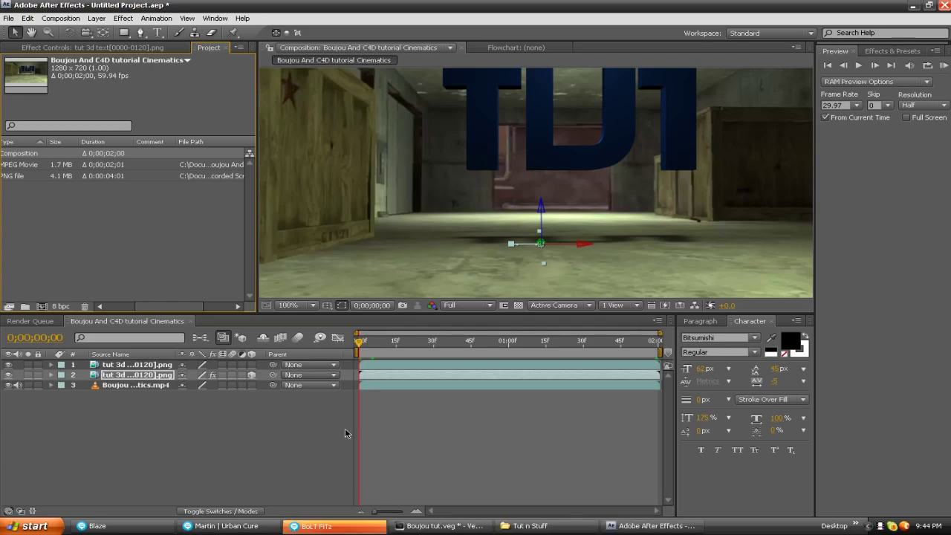
pyautogui.click(347, 526)
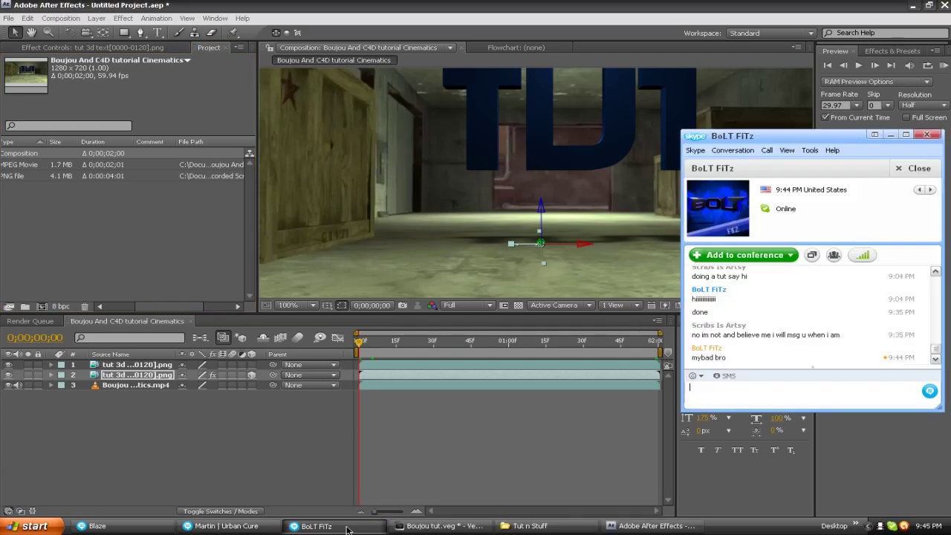
pyautogui.click(346, 526)
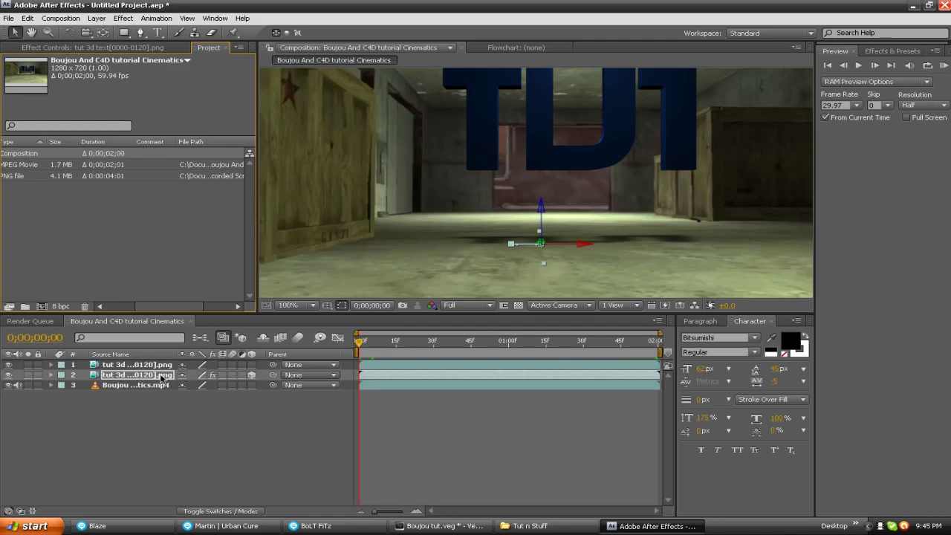
# - Queue the comp with Best Settings and open Output Module Settings, keeping Video For Windows format
pyautogui.click(61, 18)
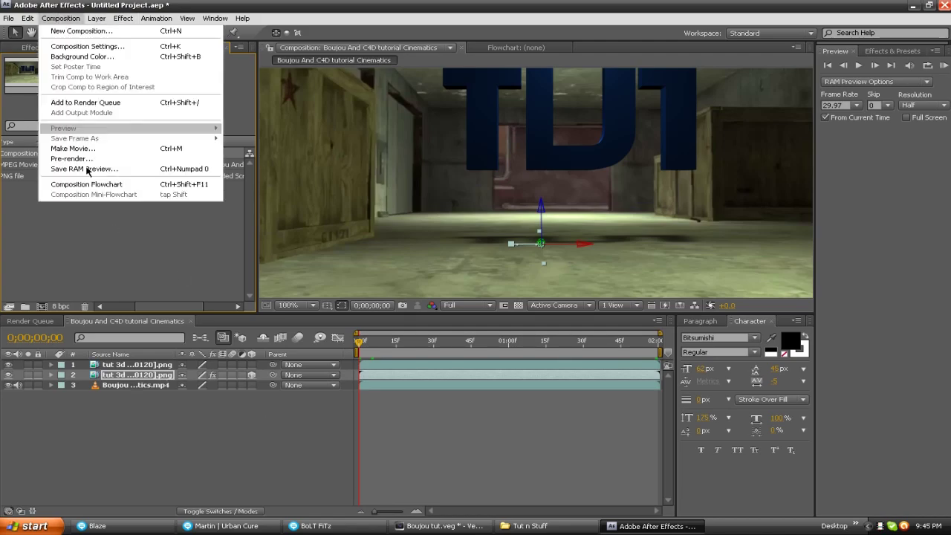
pyautogui.click(88, 102)
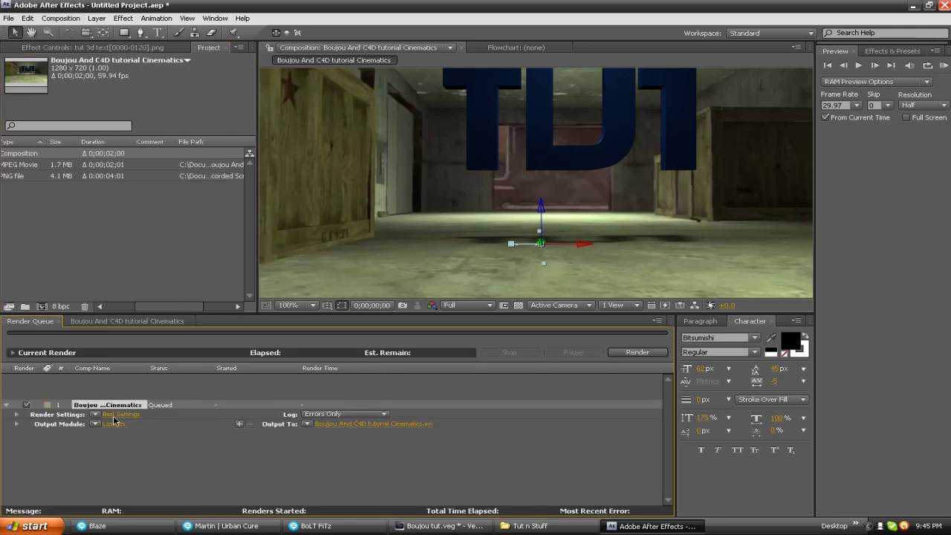
pyautogui.click(116, 415)
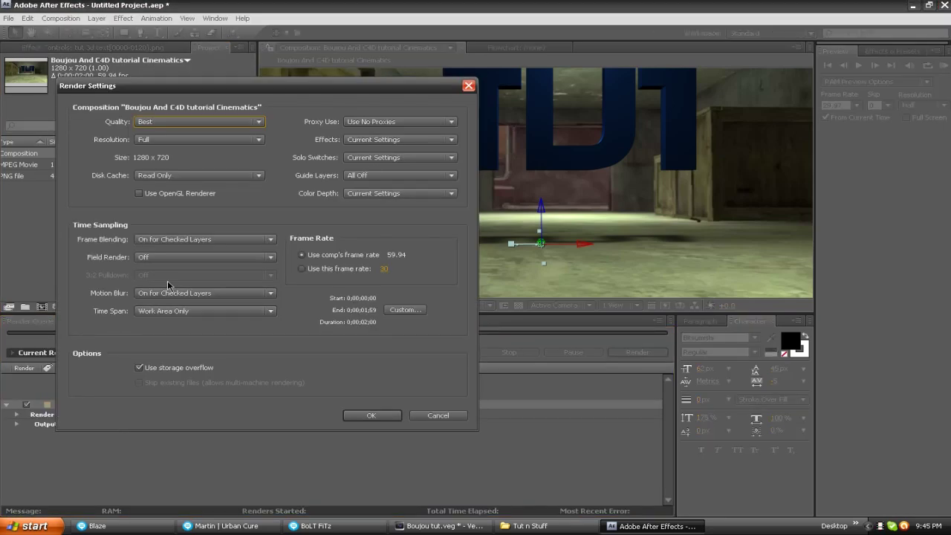
pyautogui.click(347, 420)
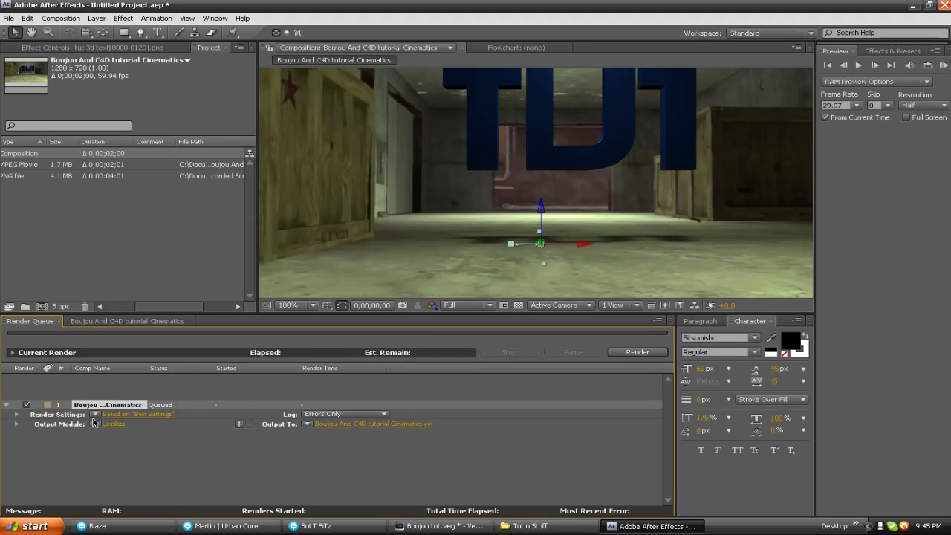
pyautogui.click(123, 422)
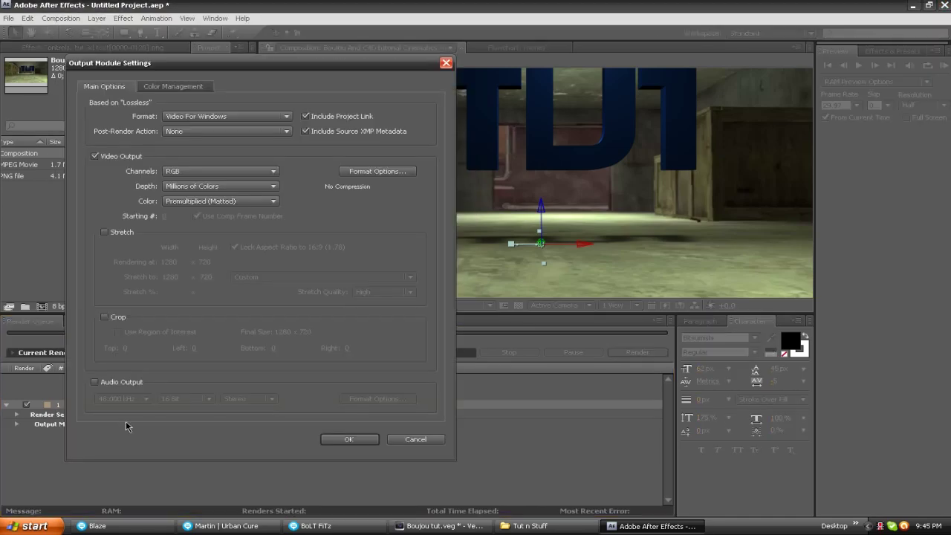
pyautogui.click(248, 116)
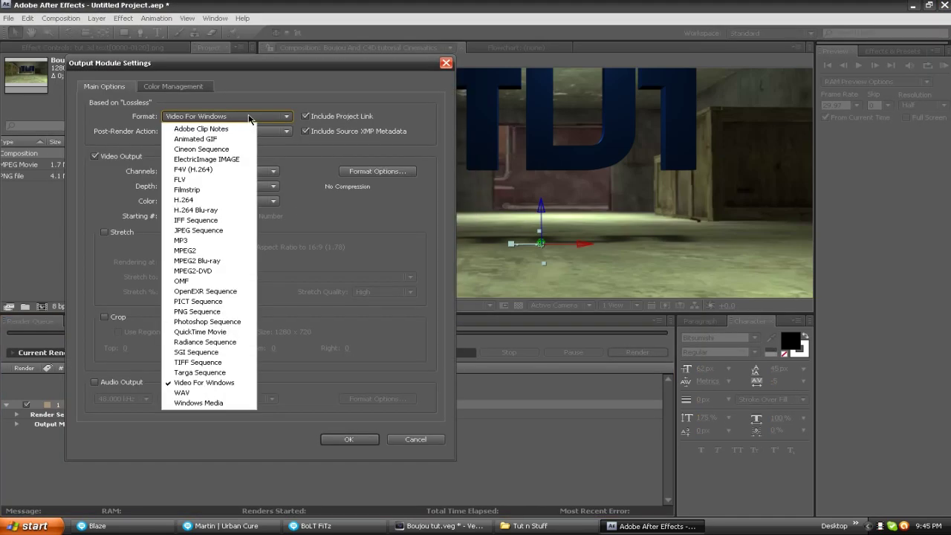
pyautogui.click(248, 116)
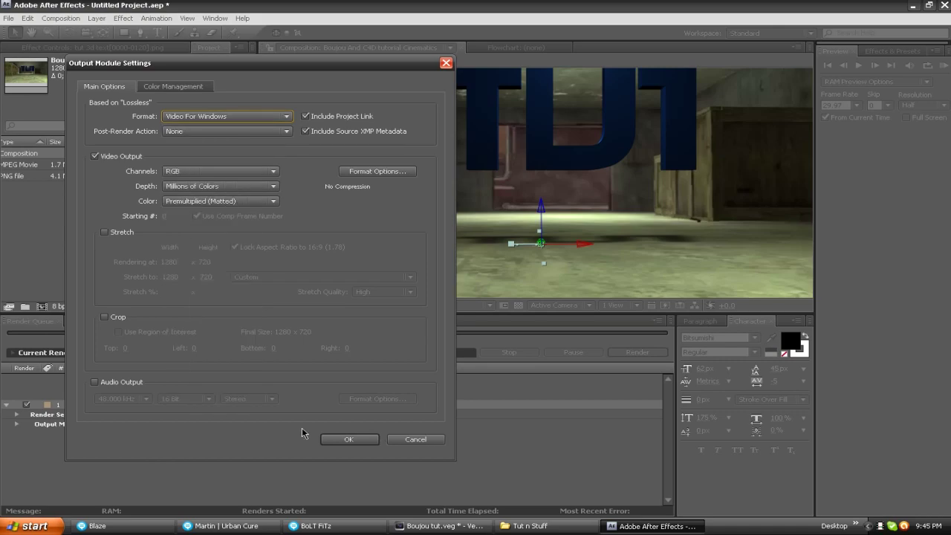